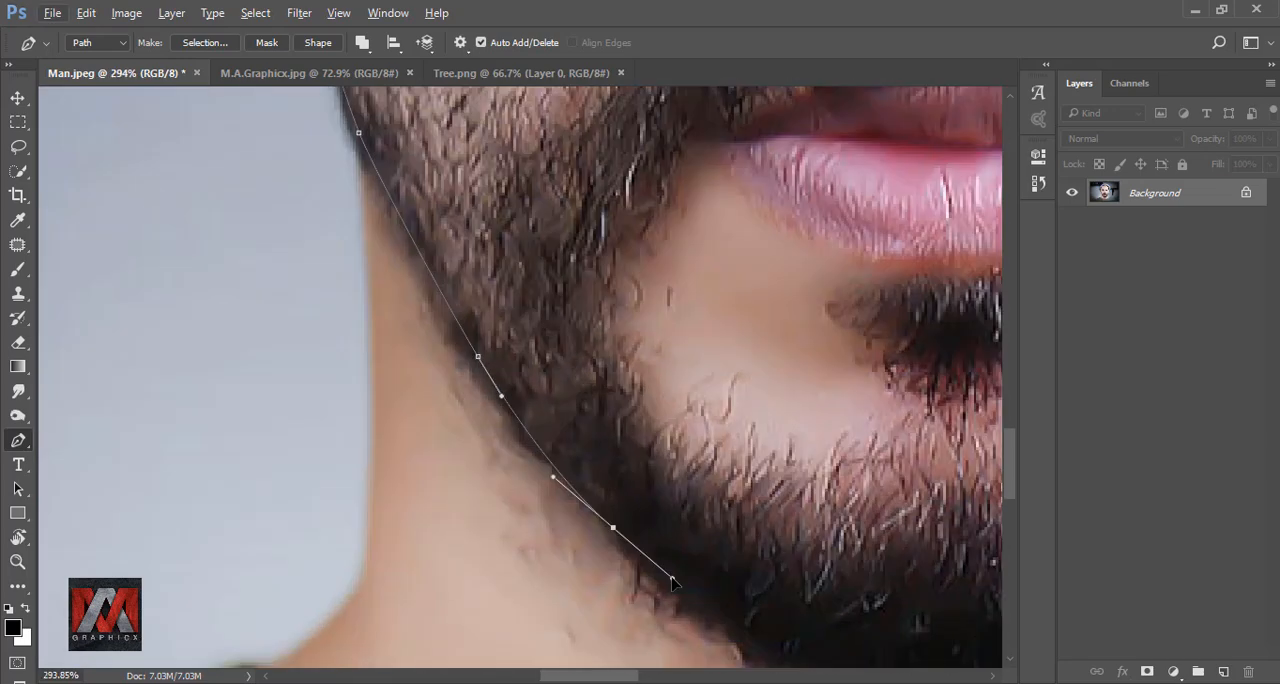
Trace the remaining head outline with the Pen tool along the beard, jaw and earlobe, closing the path at the hat
left_click_drag(551, 474, 611, 500)
left_click_drag(837, 474, 294, 603)
left_click_drag(526, 468, 589, 406)
left_click_drag(375, 574, 420, 499)
left_click_drag(485, 290, 509, 218)
left_click_drag(487, 304, 408, 537)
left_click(453, 382)
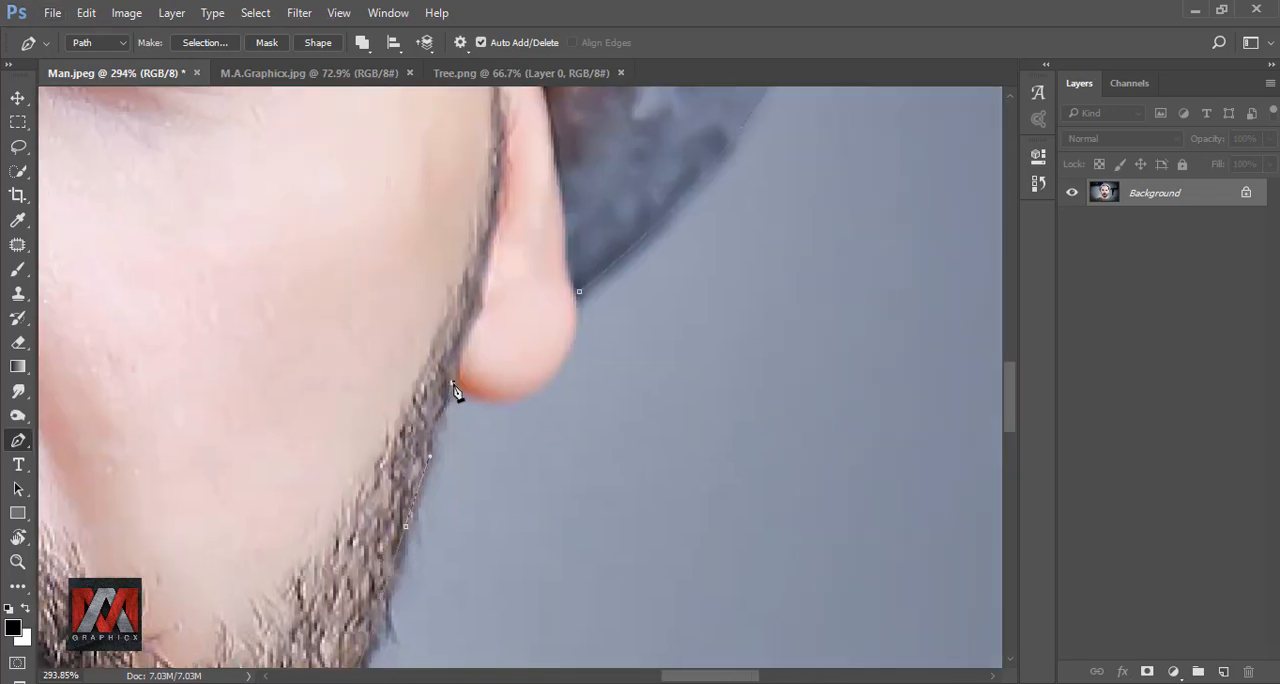
left_click_drag(516, 394, 546, 383)
left_click_drag(631, 343, 416, 453)
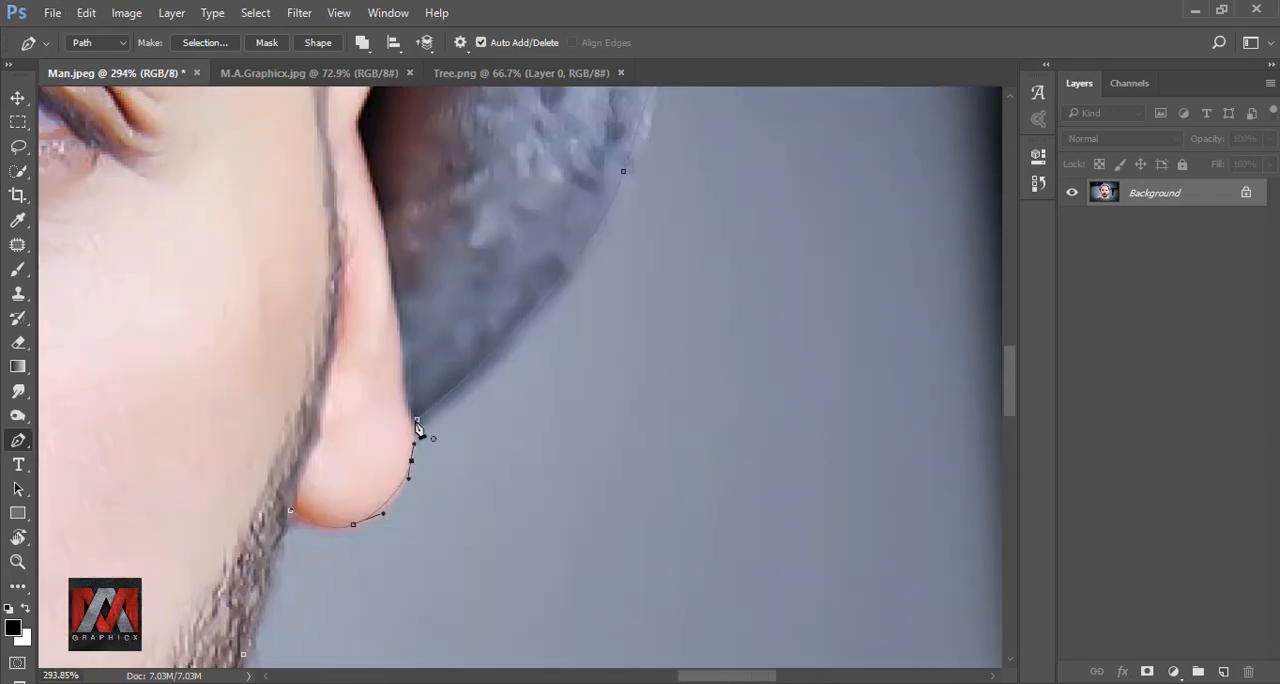
Convert the closed path into a new anti-aliased selection with 0 px feather and turn it into a layer mask
right_click(400, 423)
left_click(440, 337)
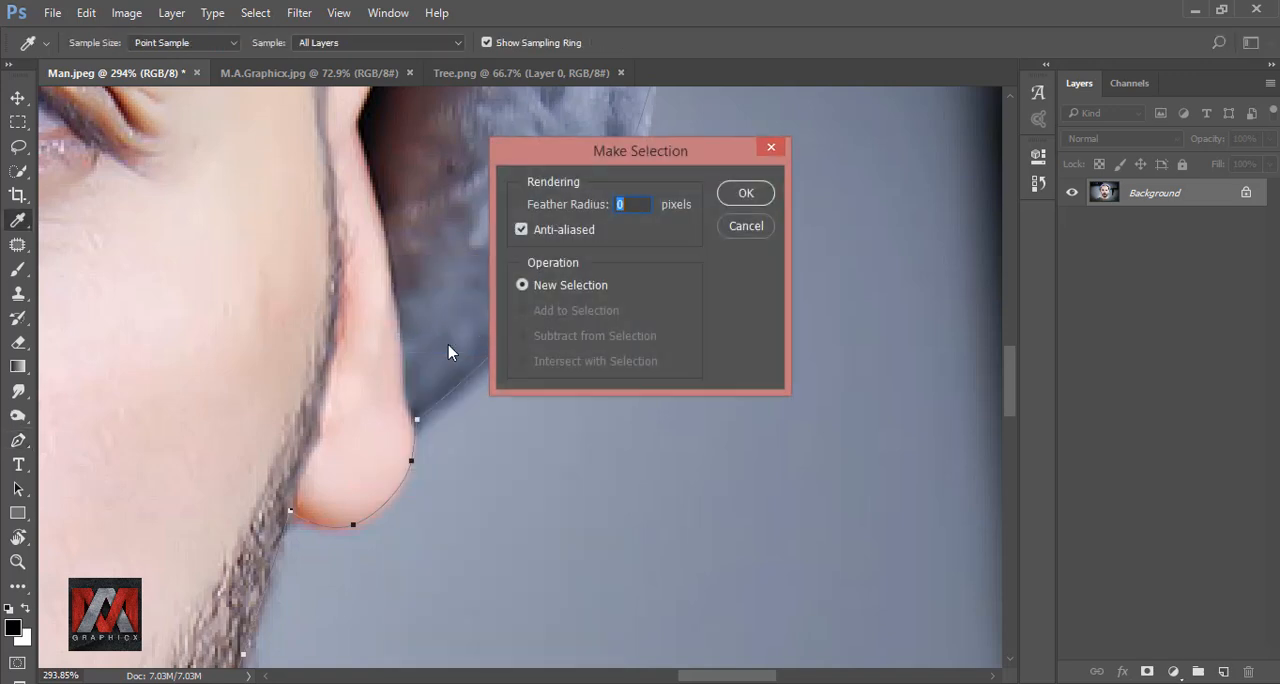
left_click_drag(591, 148, 406, 320)
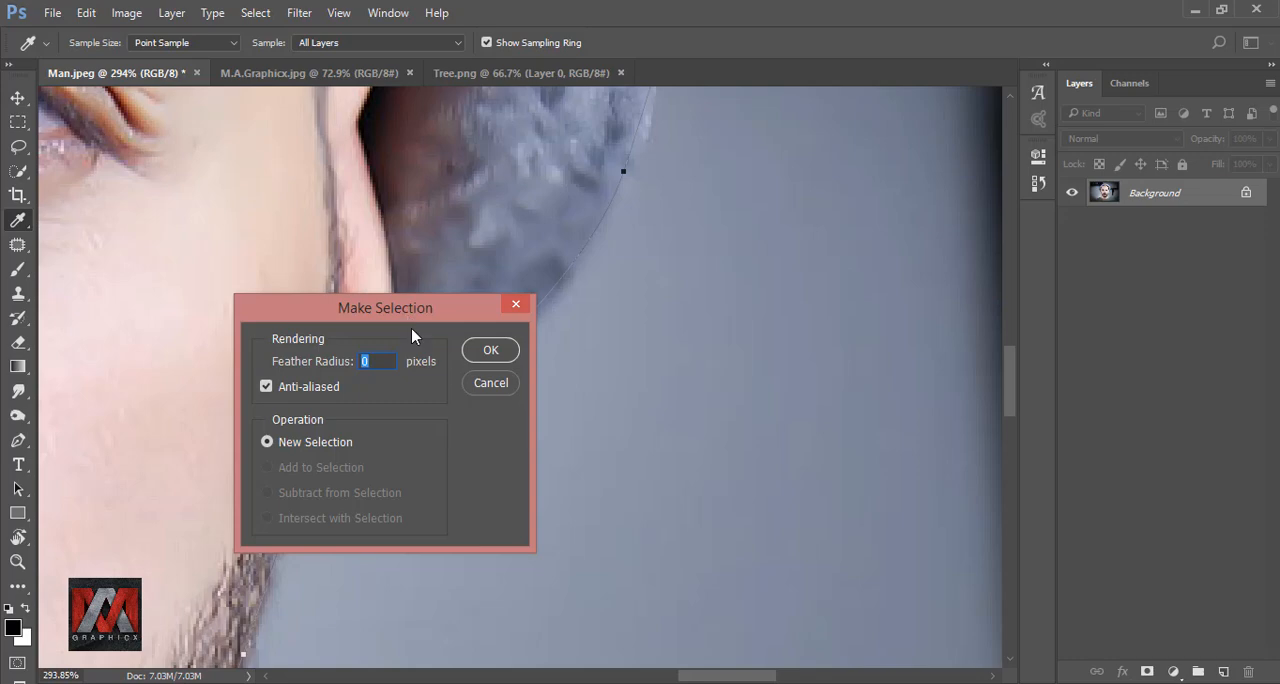
left_click(493, 358)
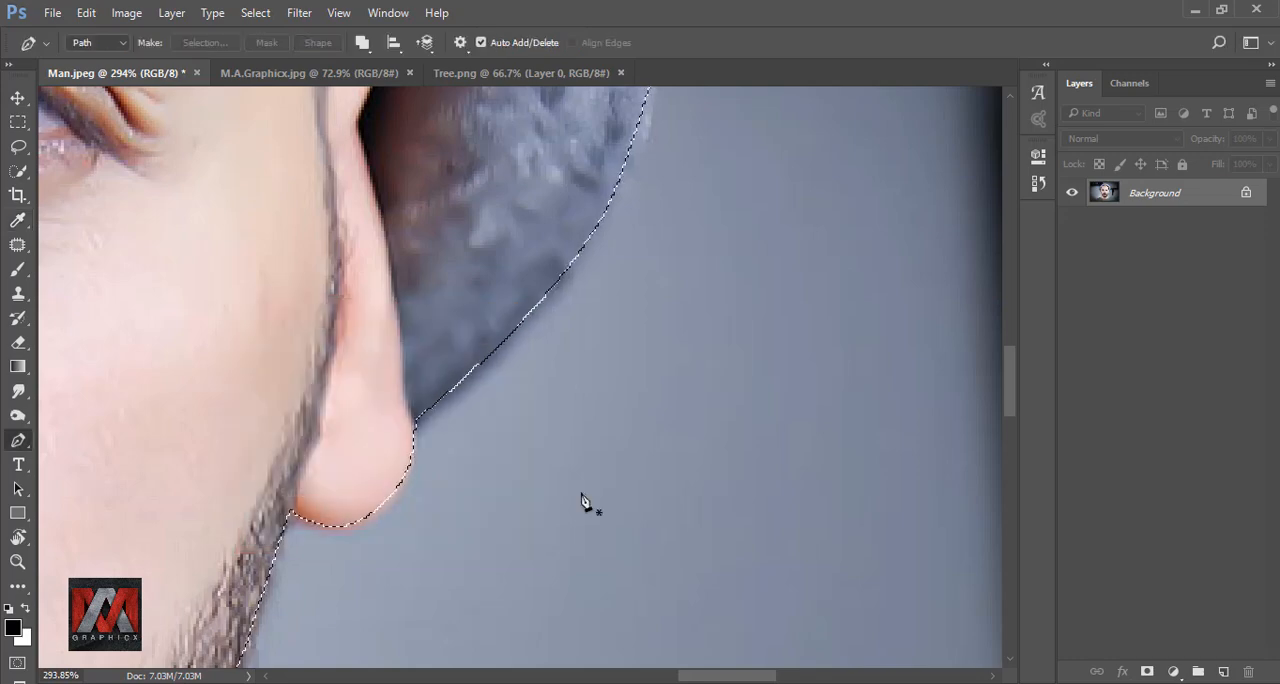
key("ctrl+0")
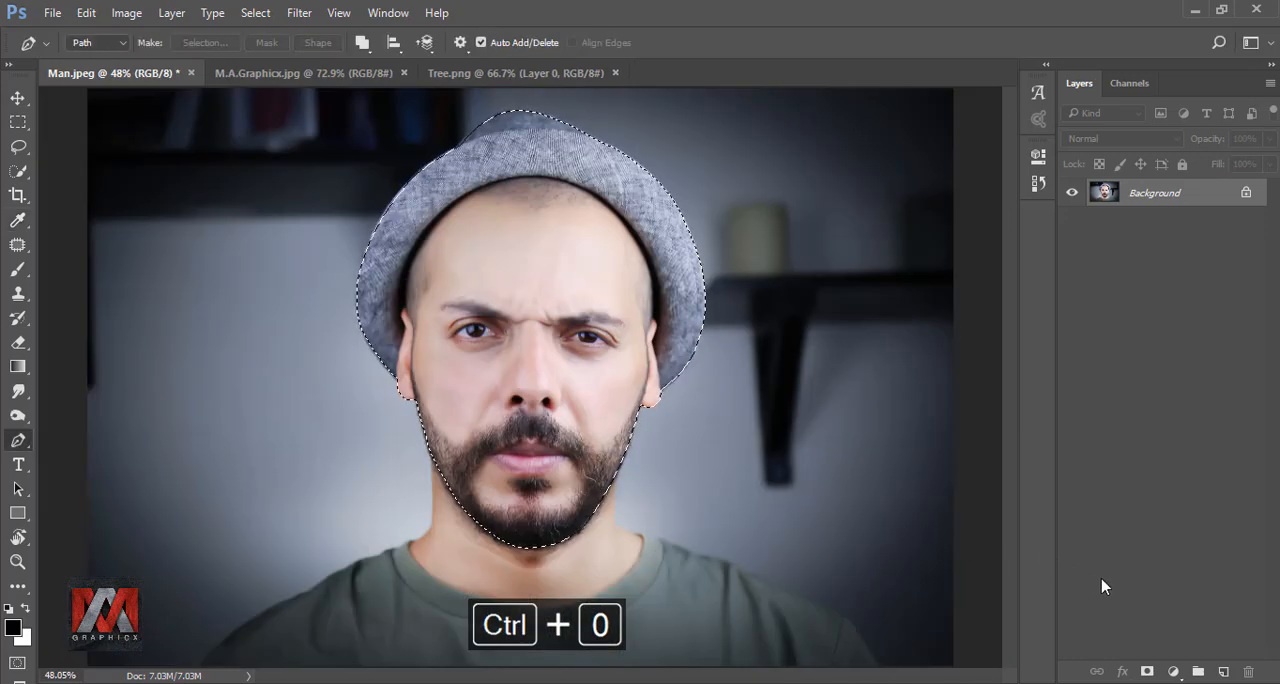
left_click(1150, 671)
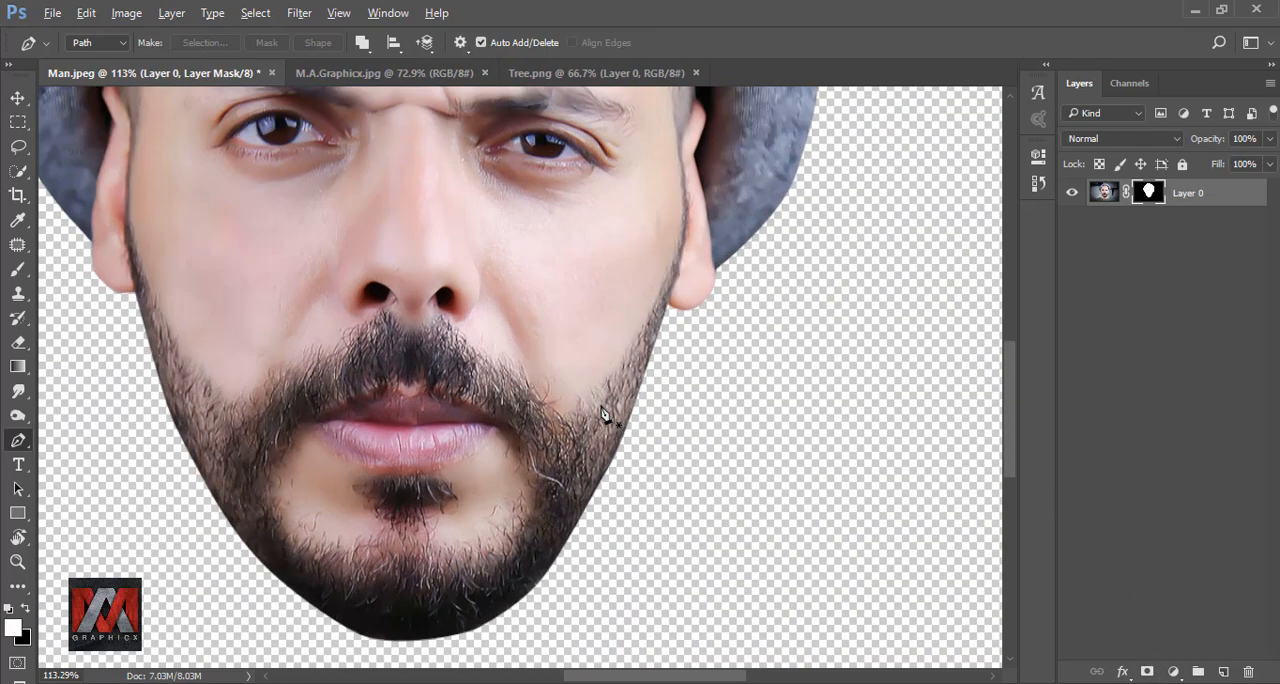
Open the edge refinement for the head's layer mask and reduce the refine brush size to 10
scroll(606, 423, "down", 1)
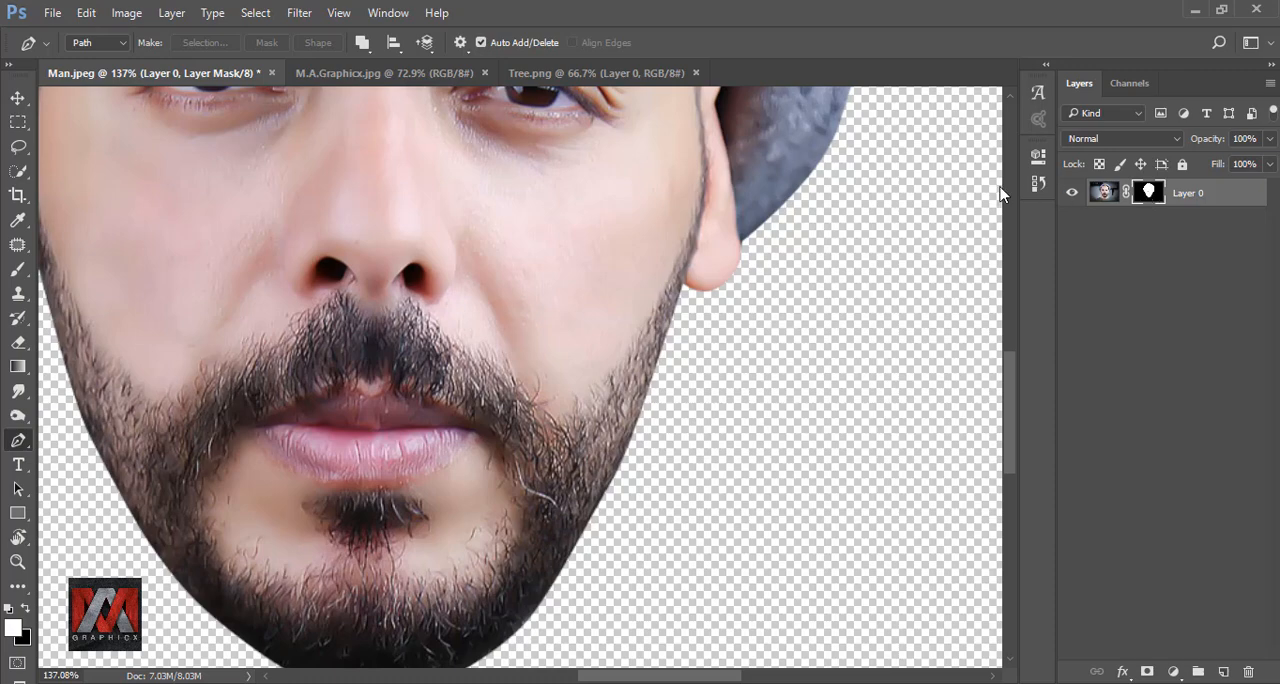
left_click(256, 13)
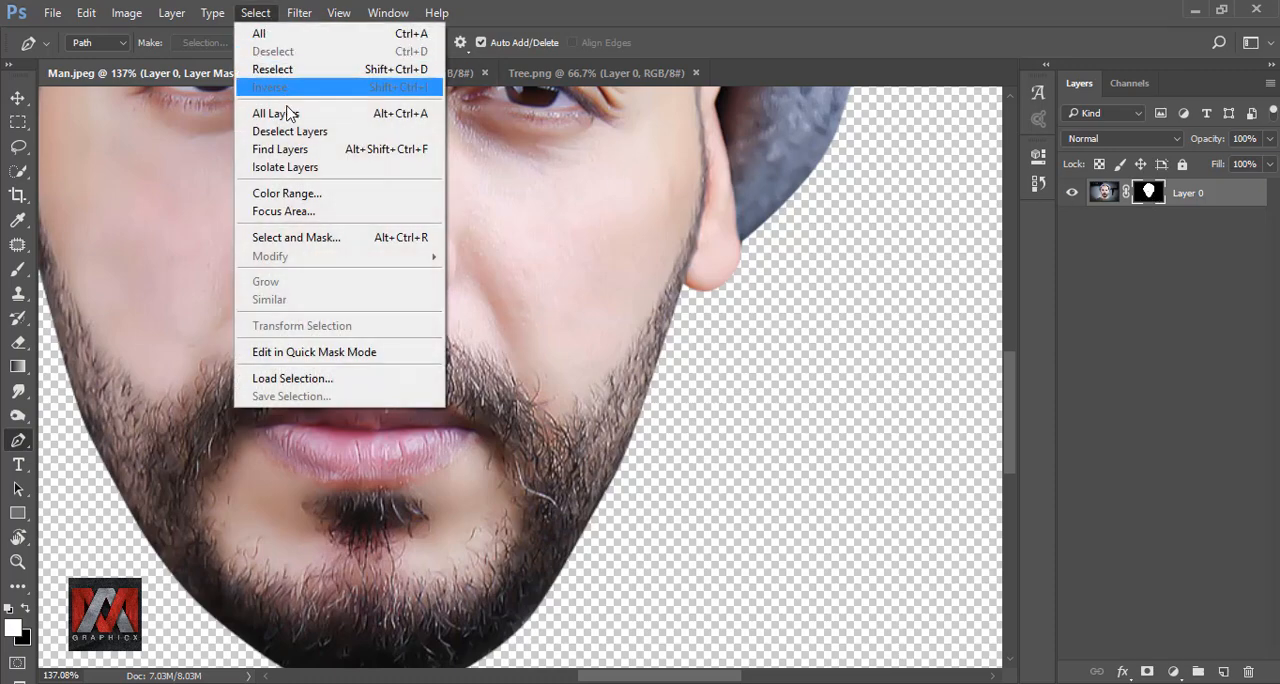
left_click(312, 240, "shift")
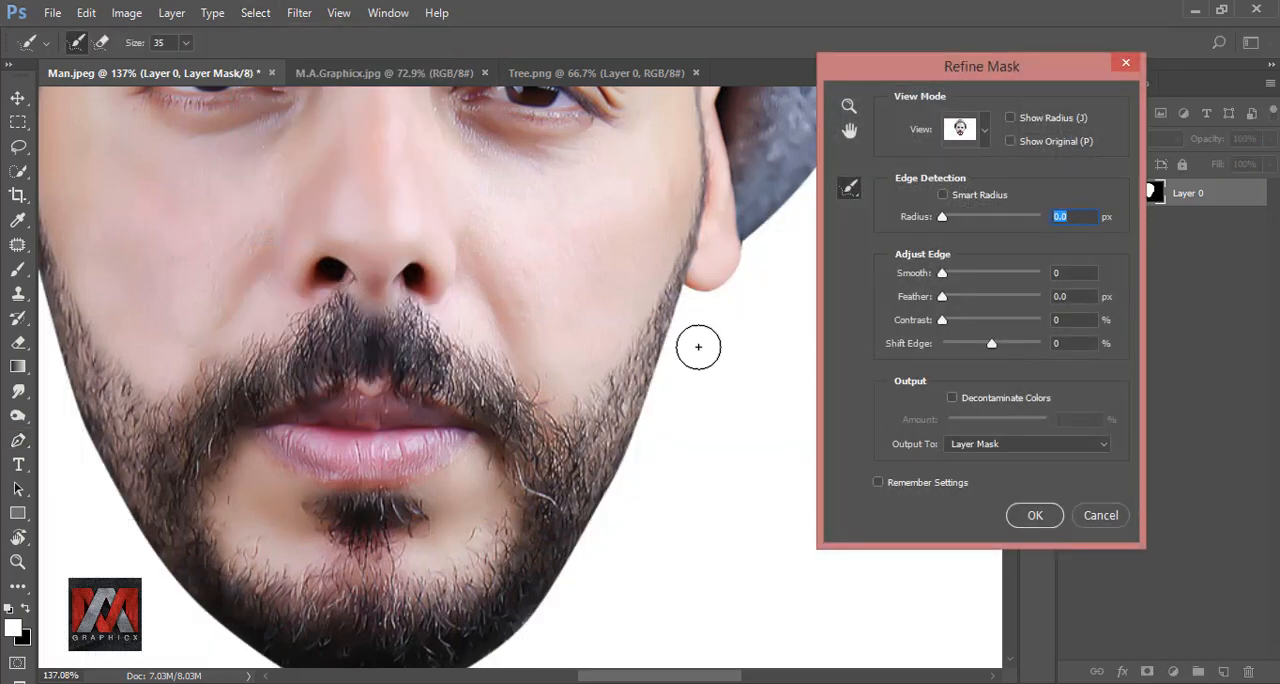
key("bracketleft")
key("bracketleft")
key("bracketleft")
key("bracketleft")
key("bracketleft")
Brush along the beard edge around the jaw and chin, undoing one stroke, and output the refinement to the layer mask
mouse_move(676, 311)
left_mouse_down()
mouse_move(596, 512)
mouse_move(676, 314)
mouse_move(647, 324)
left_mouse_up()
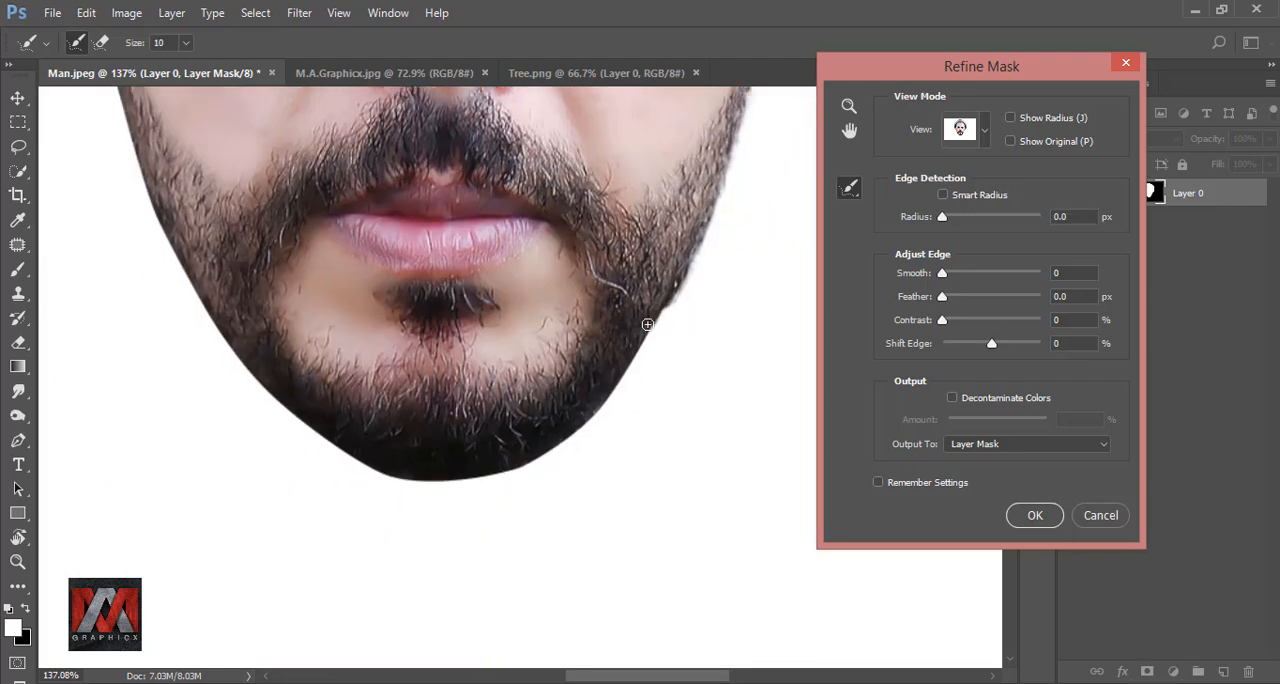
key("ctrl+z")
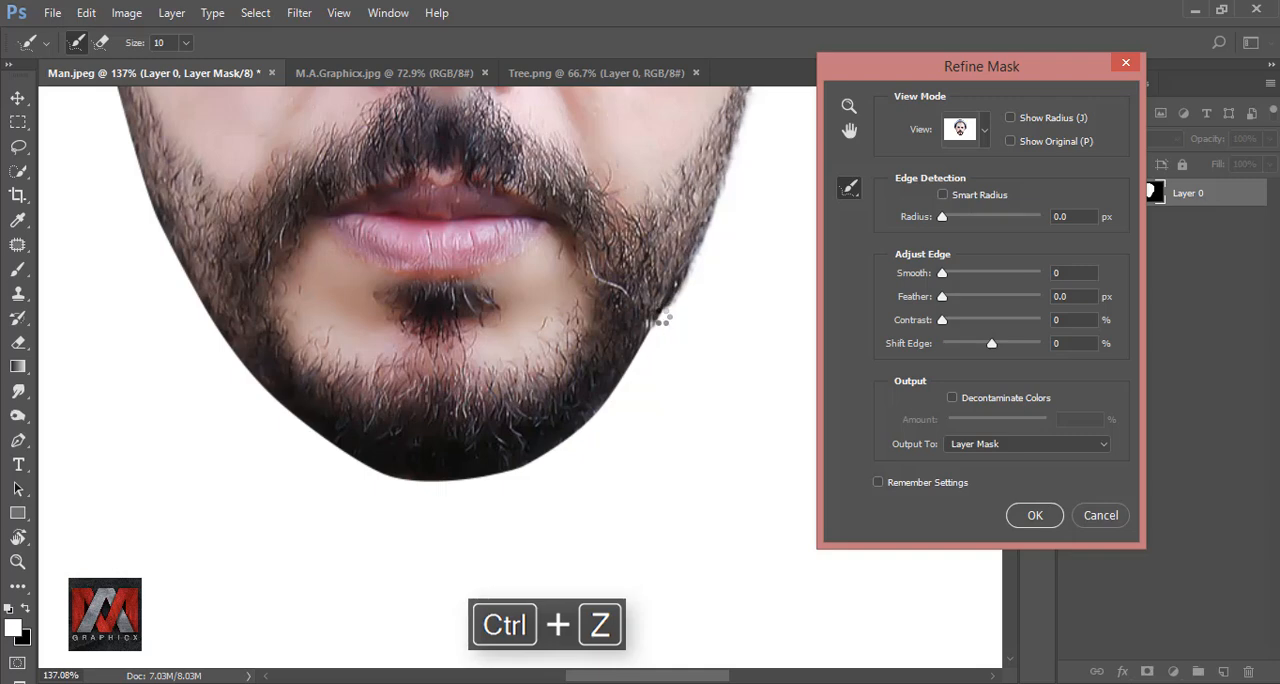
mouse_move(669, 307)
left_mouse_down()
mouse_move(578, 428)
mouse_move(473, 480)
mouse_move(418, 481)
mouse_move(369, 467)
mouse_move(261, 389)
mouse_move(170, 236)
mouse_move(152, 233)
mouse_move(268, 420)
left_mouse_up()
left_click_drag(264, 359, 222, 225)
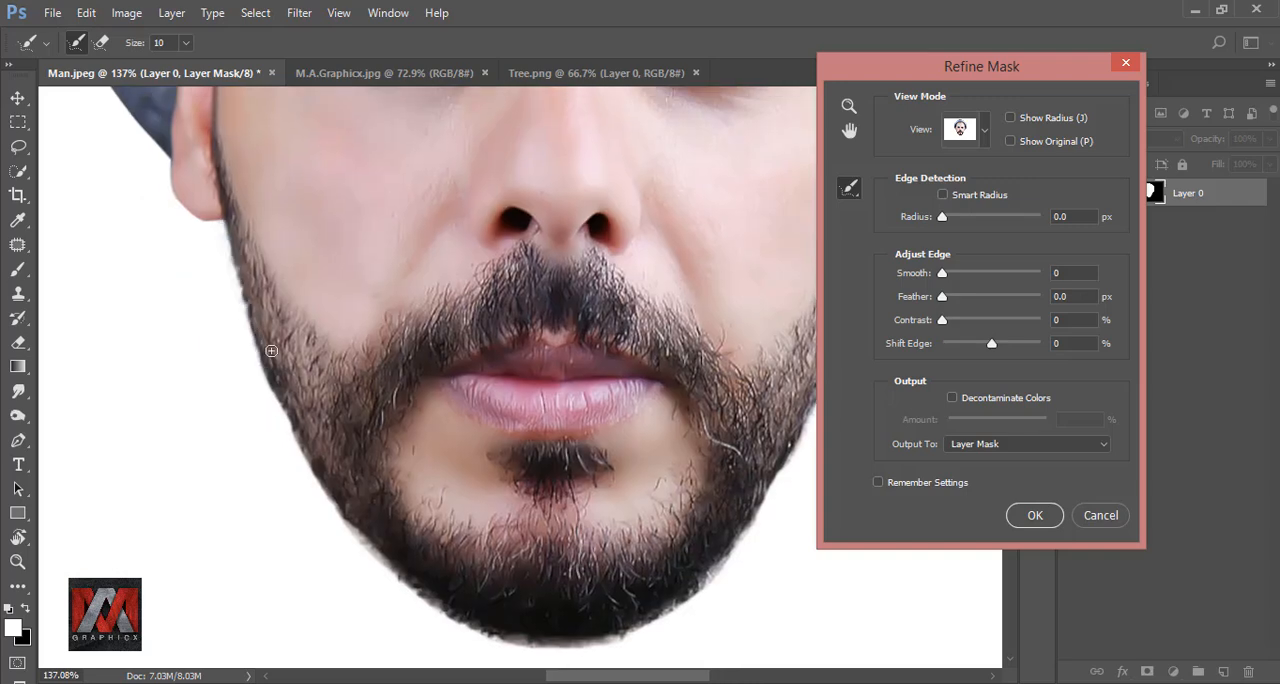
key("ctrl+9")
key("ctrl+0")
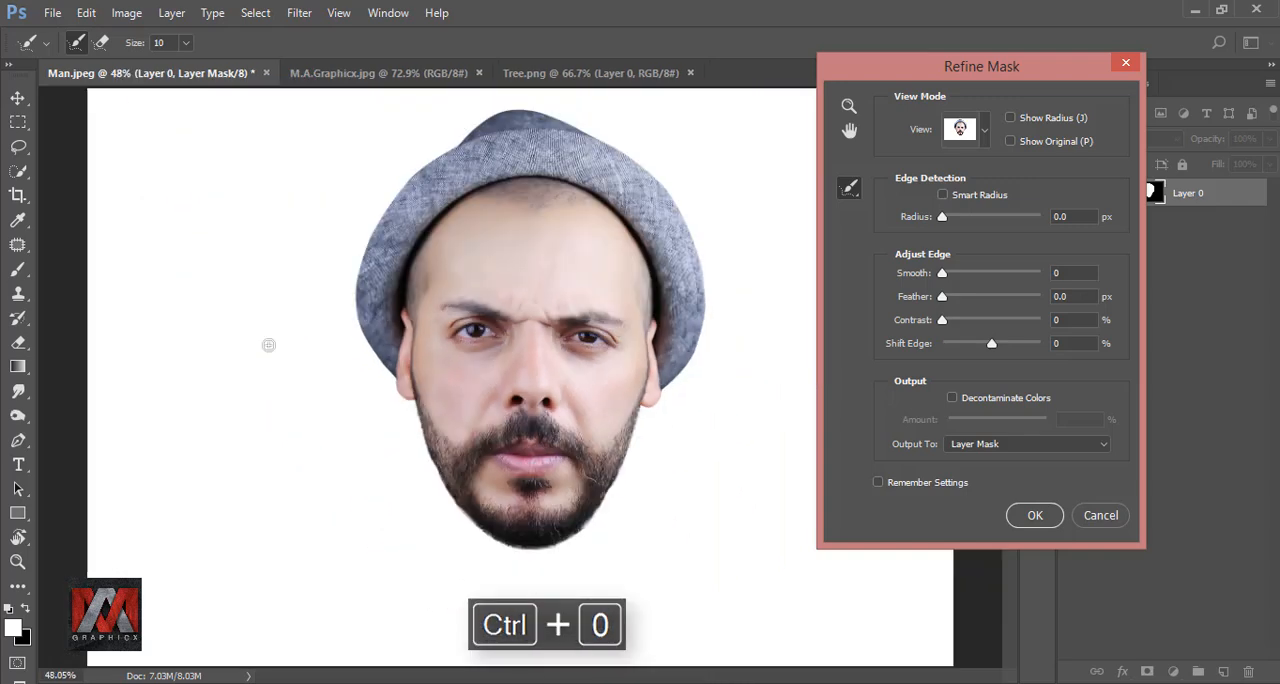
left_click(1030, 518)
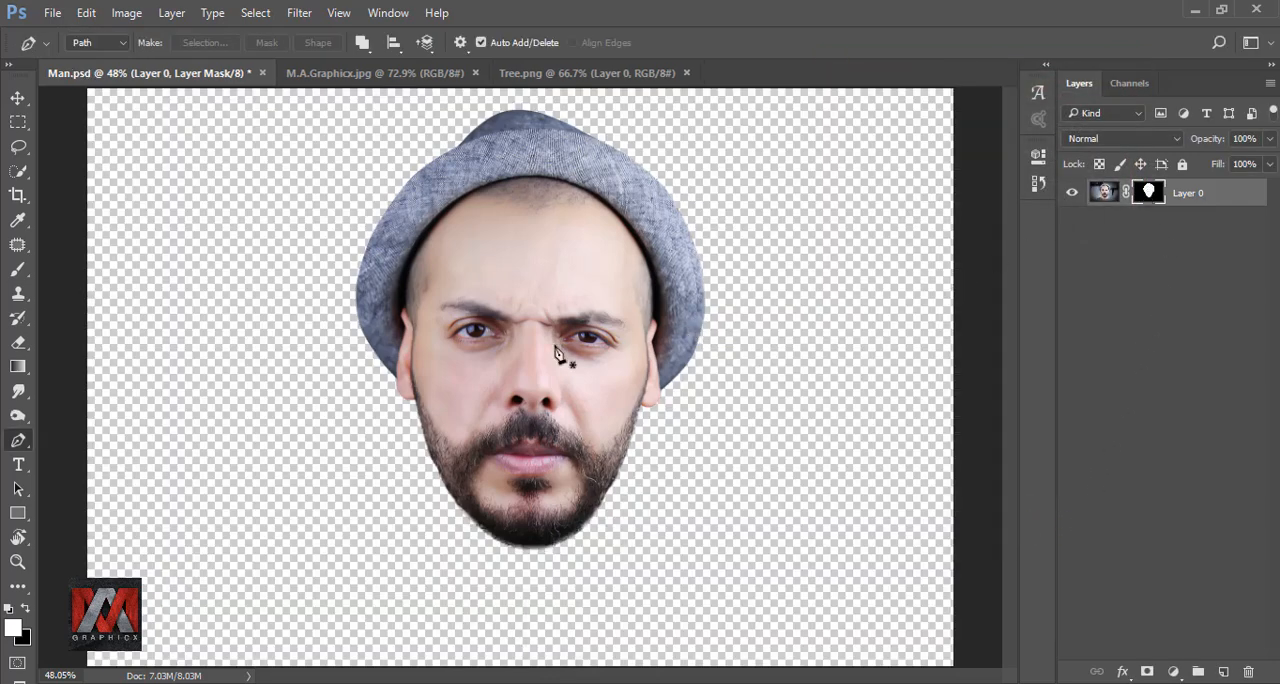
Crop the canvas closer around the head on both sides, leaving extra room above the hat, and return to the Move tool
left_click(16, 200)
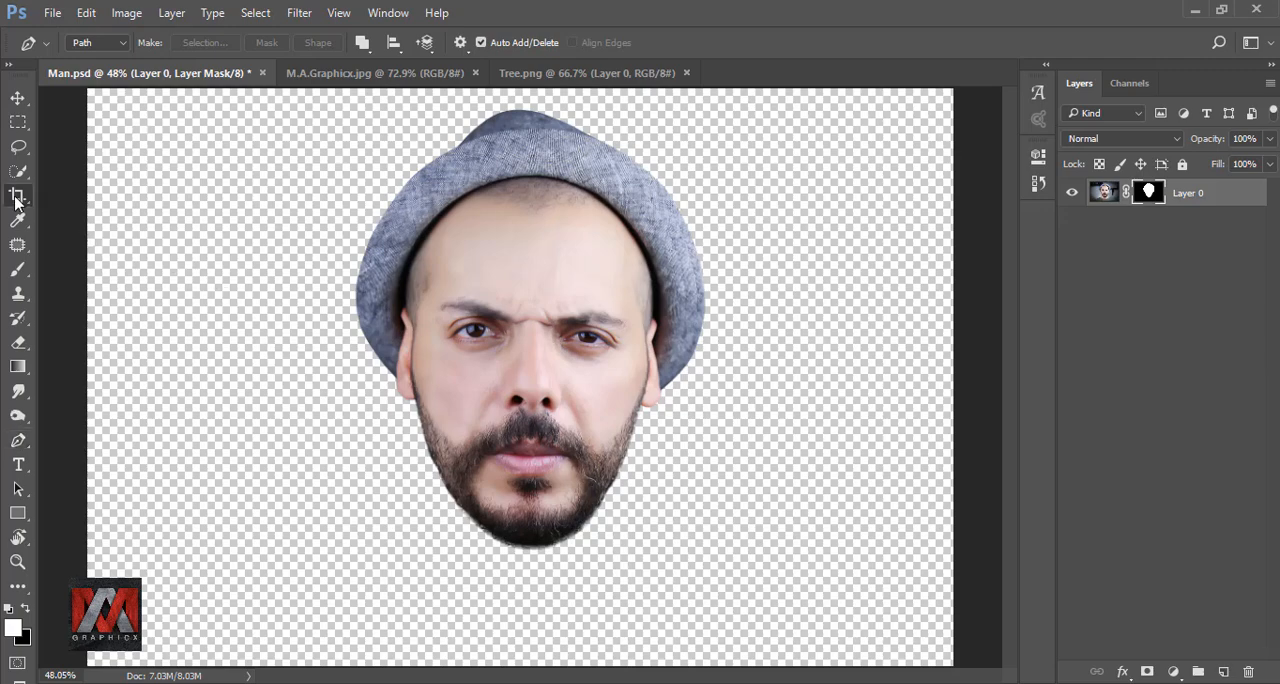
left_click_drag(520, 663, 531, 625)
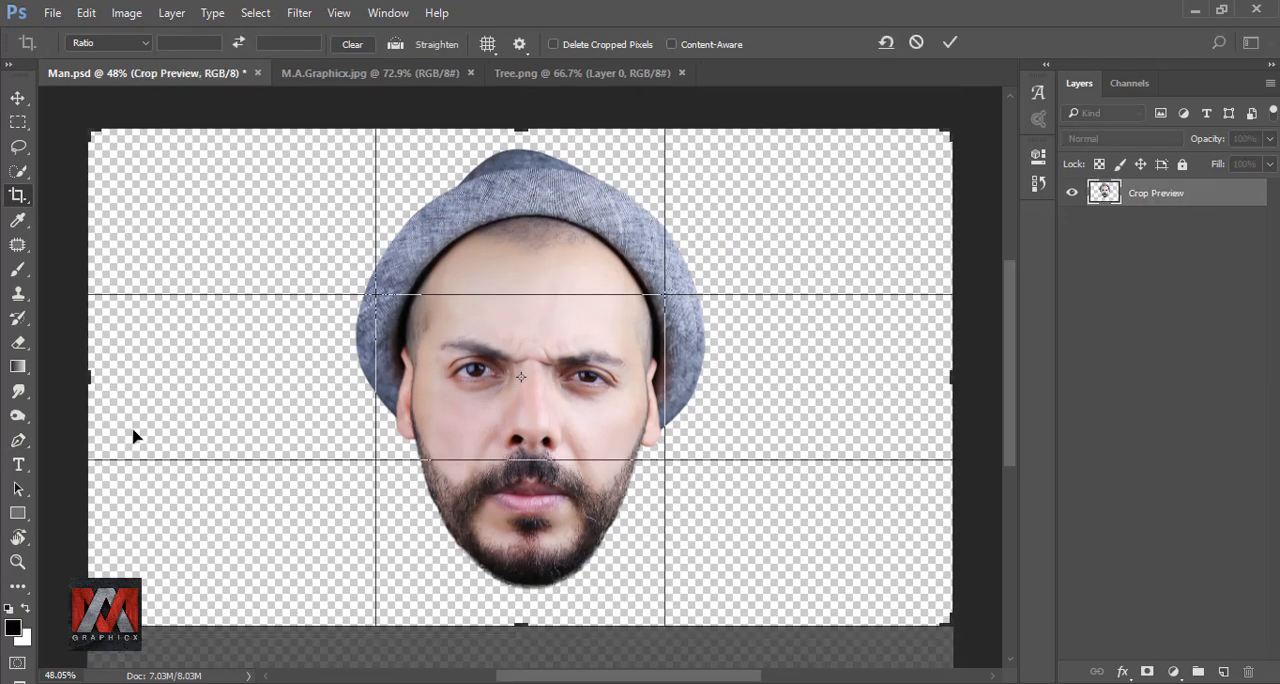
left_click_drag(89, 380, 180, 386)
left_click_drag(846, 377, 784, 362)
left_click_drag(521, 125, 519, 103)
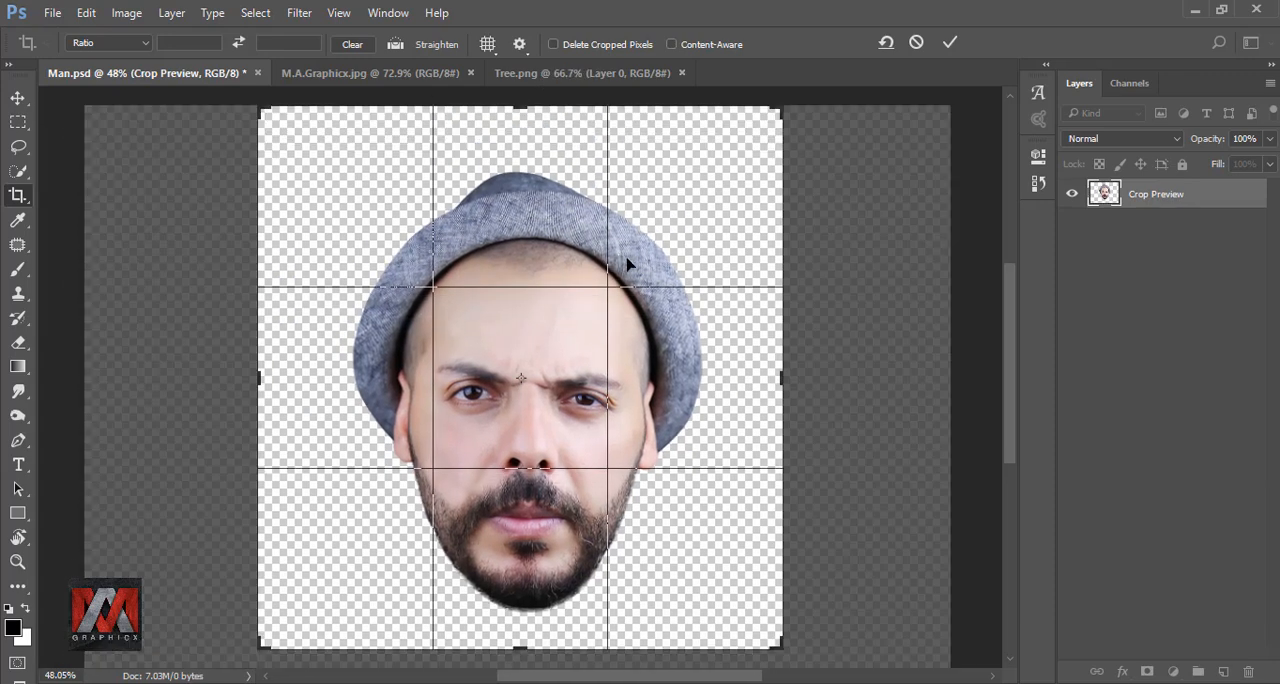
left_click(949, 44)
key("ctrl+0")
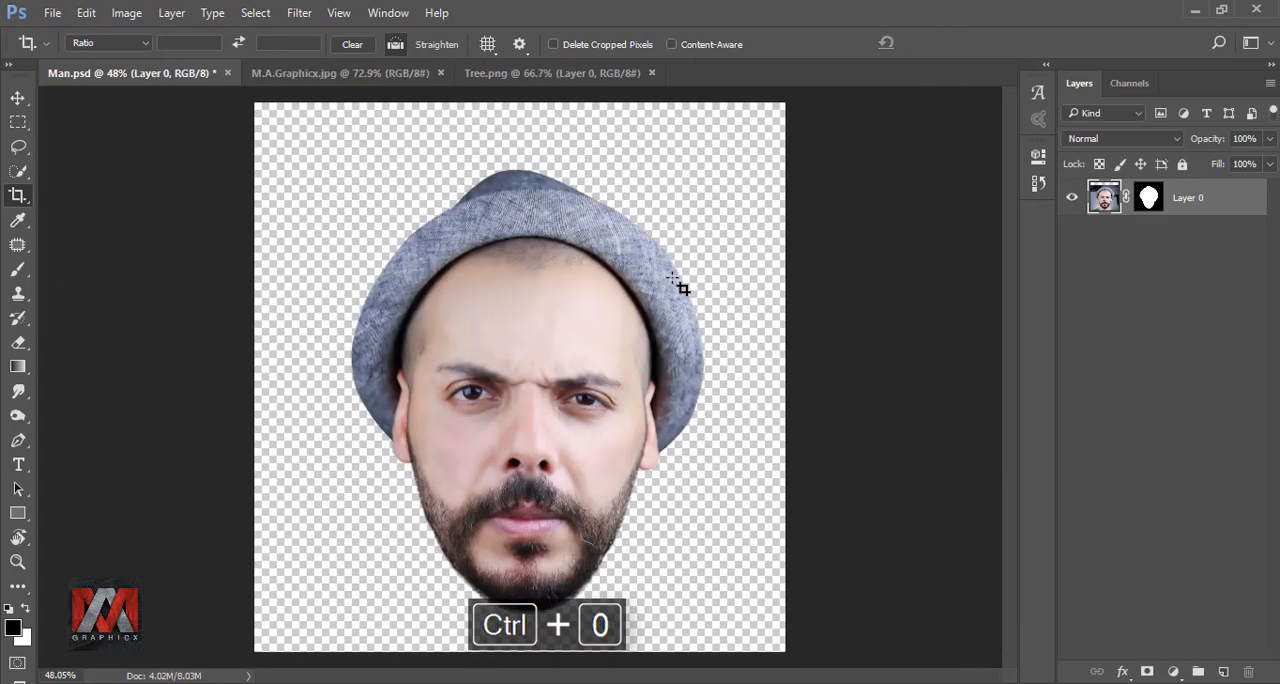
left_click(18, 98)
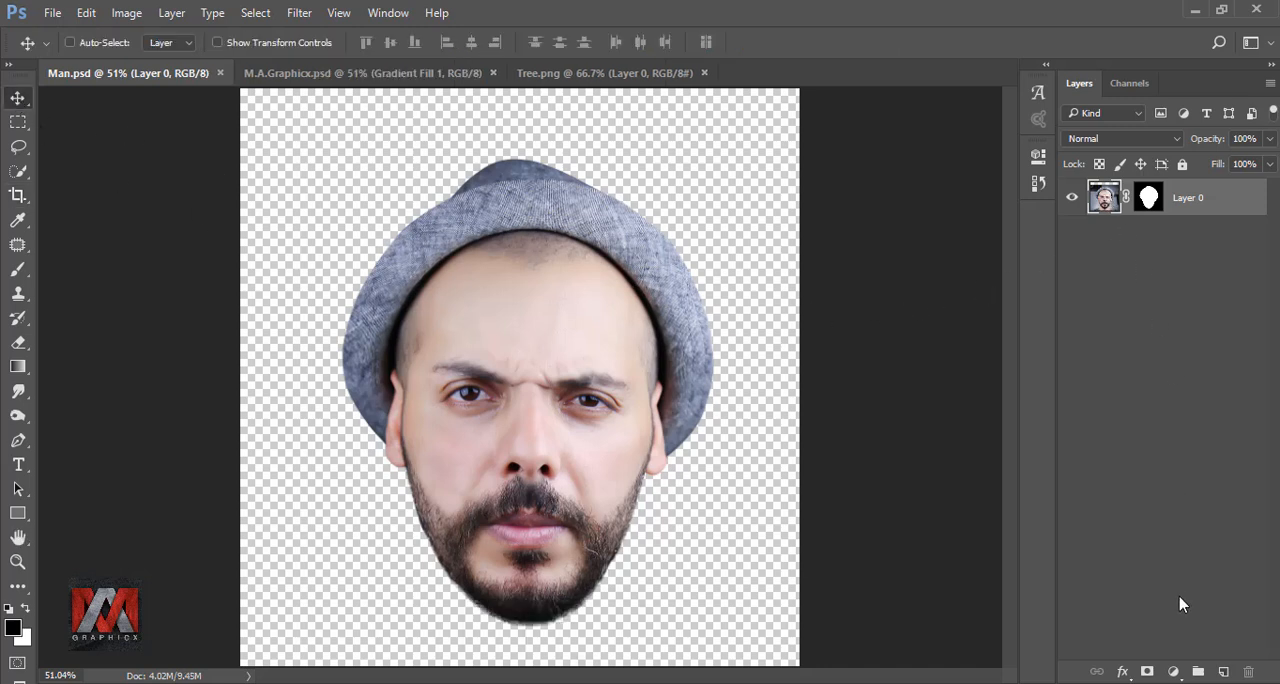
Add a Gradient fill layer and choose the Black, White preset for its gradient
left_click(1173, 671)
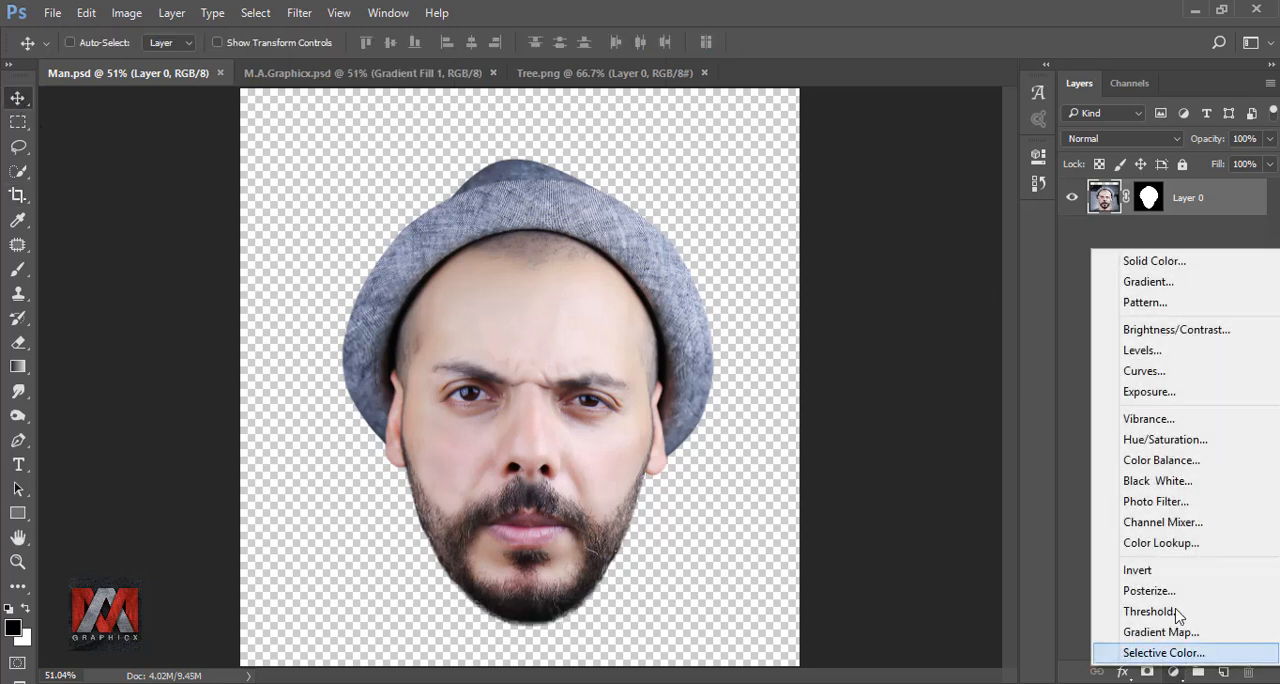
left_click(1146, 283)
left_click(1031, 226)
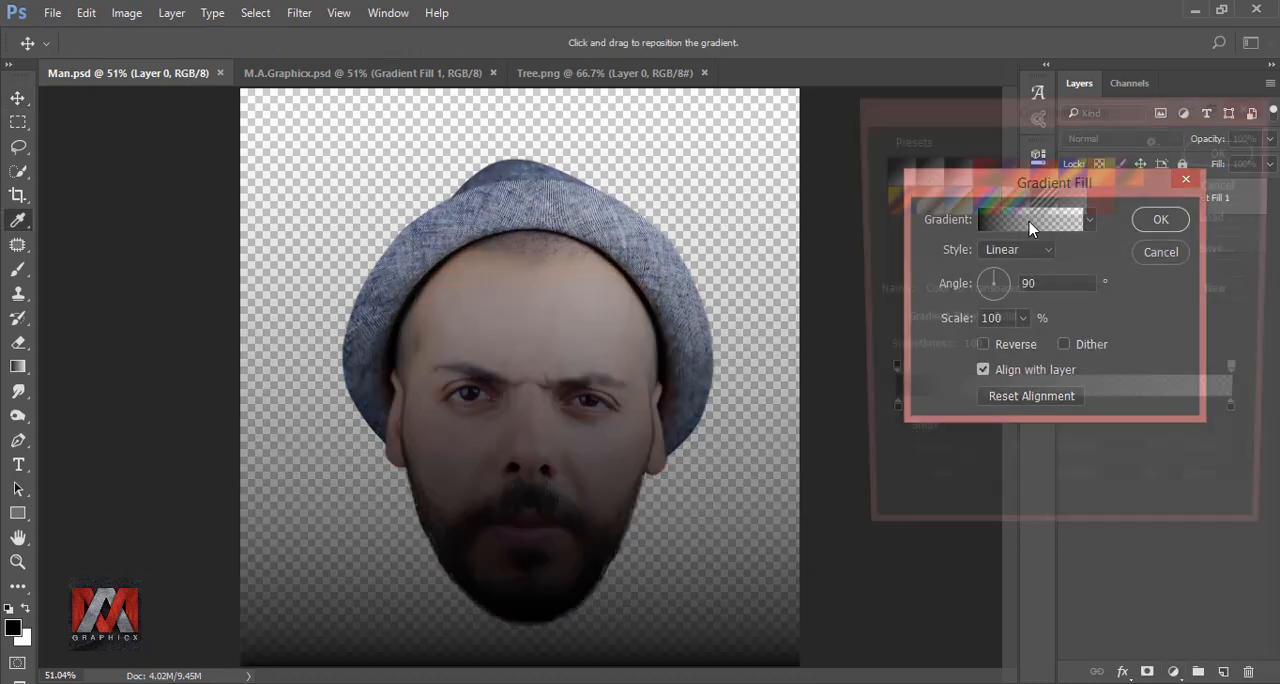
left_click(958, 174)
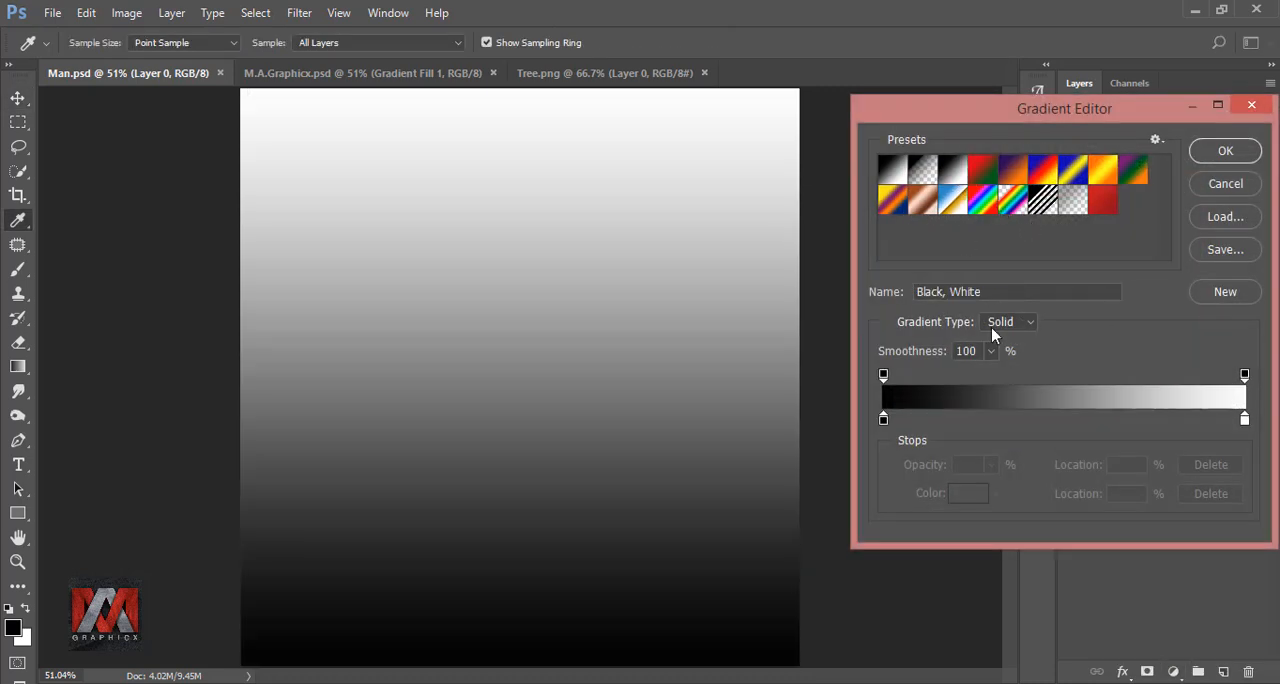
Change the gradient's black colour stop to #cbe1ff and accept the edited gradient
left_click(886, 420)
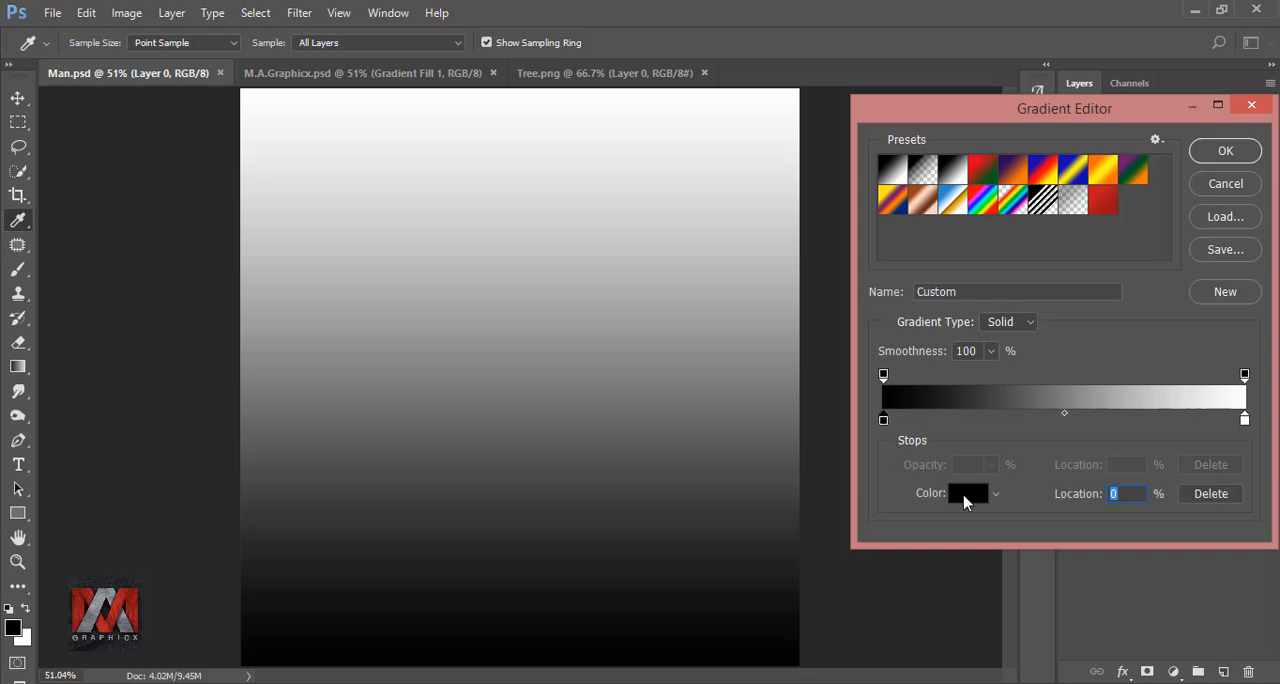
left_click(965, 495)
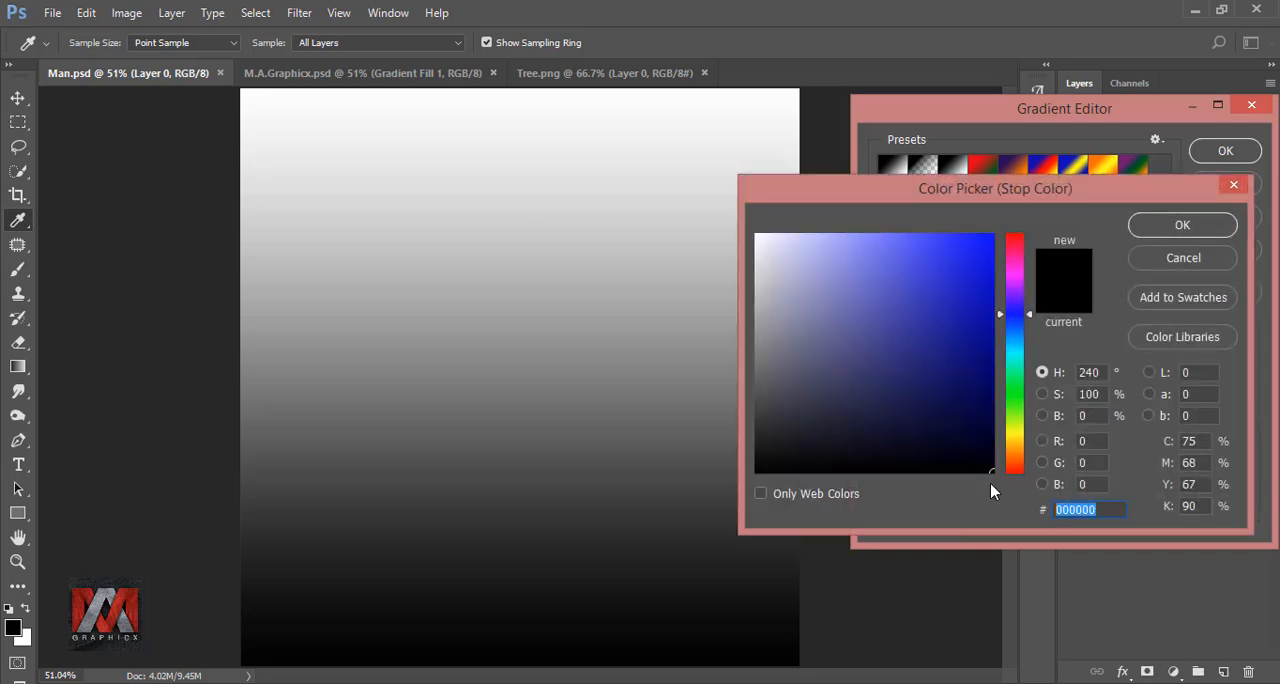
type("cb")
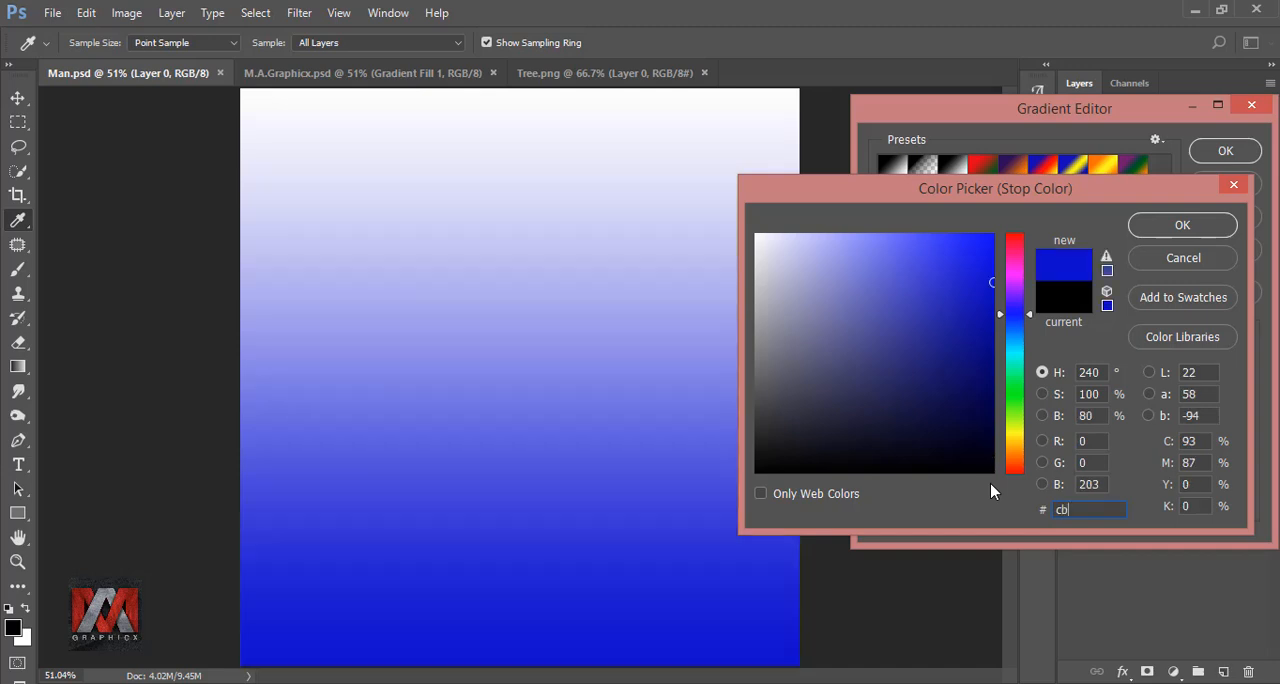
type("e1")
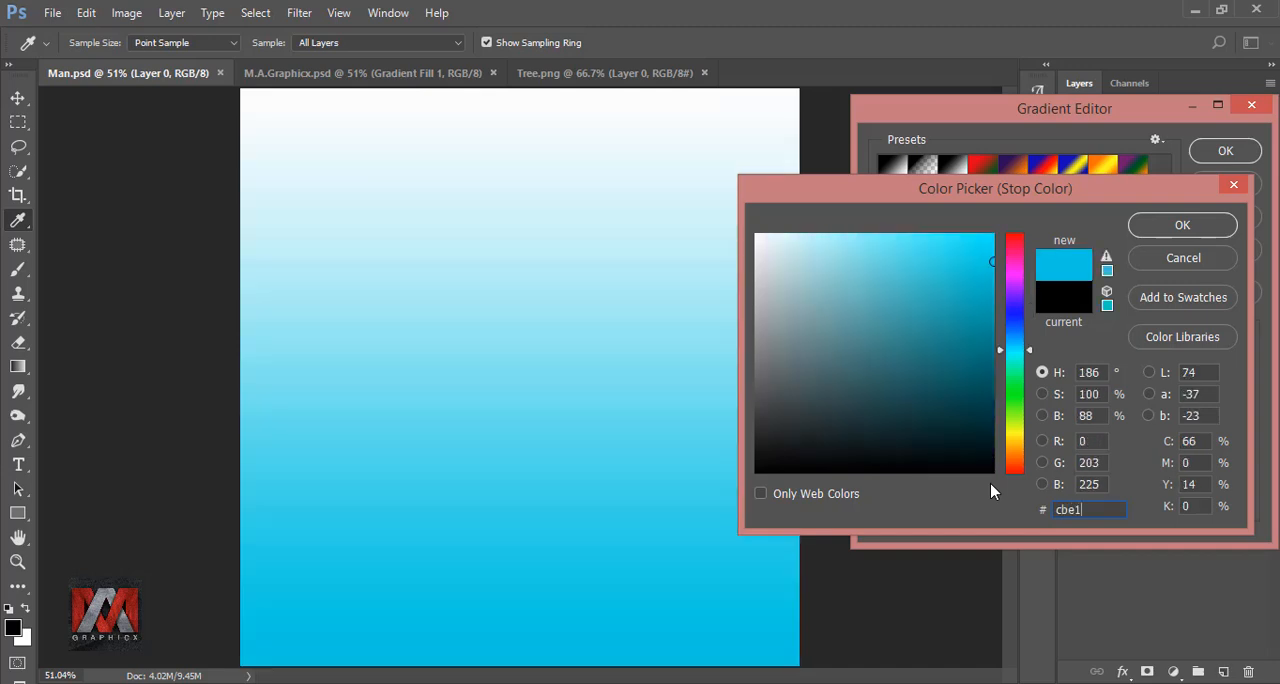
type("ff")
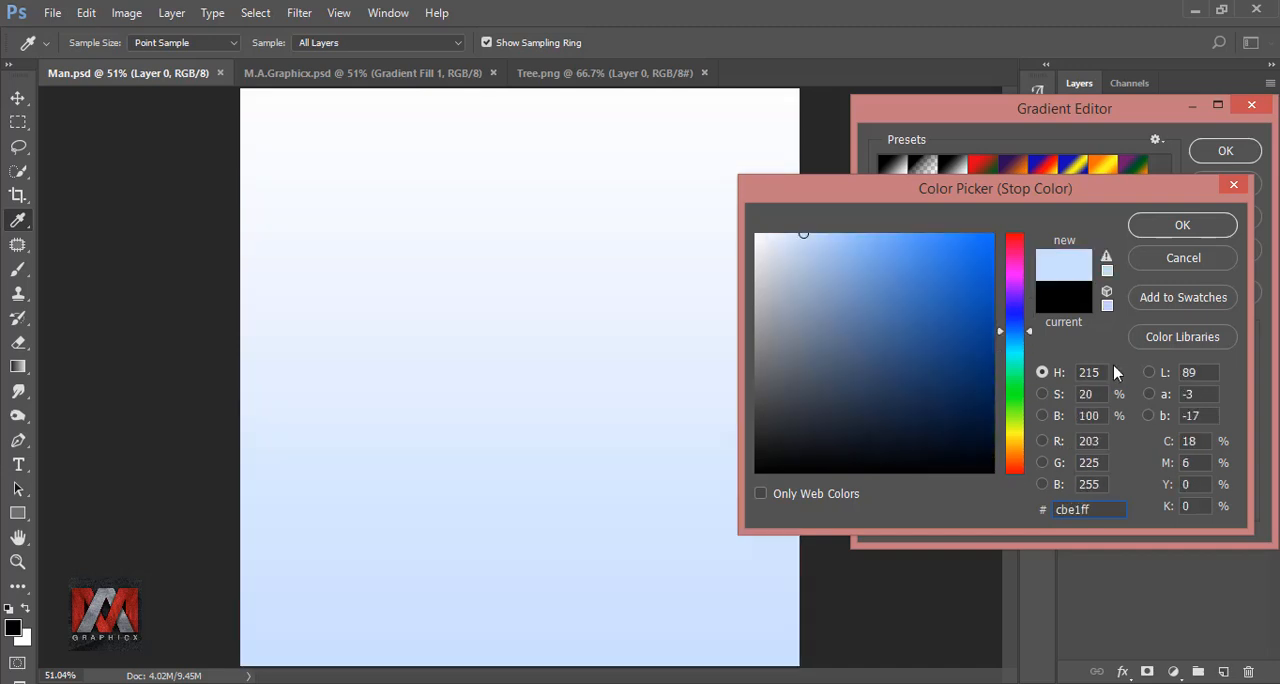
left_click(1176, 232)
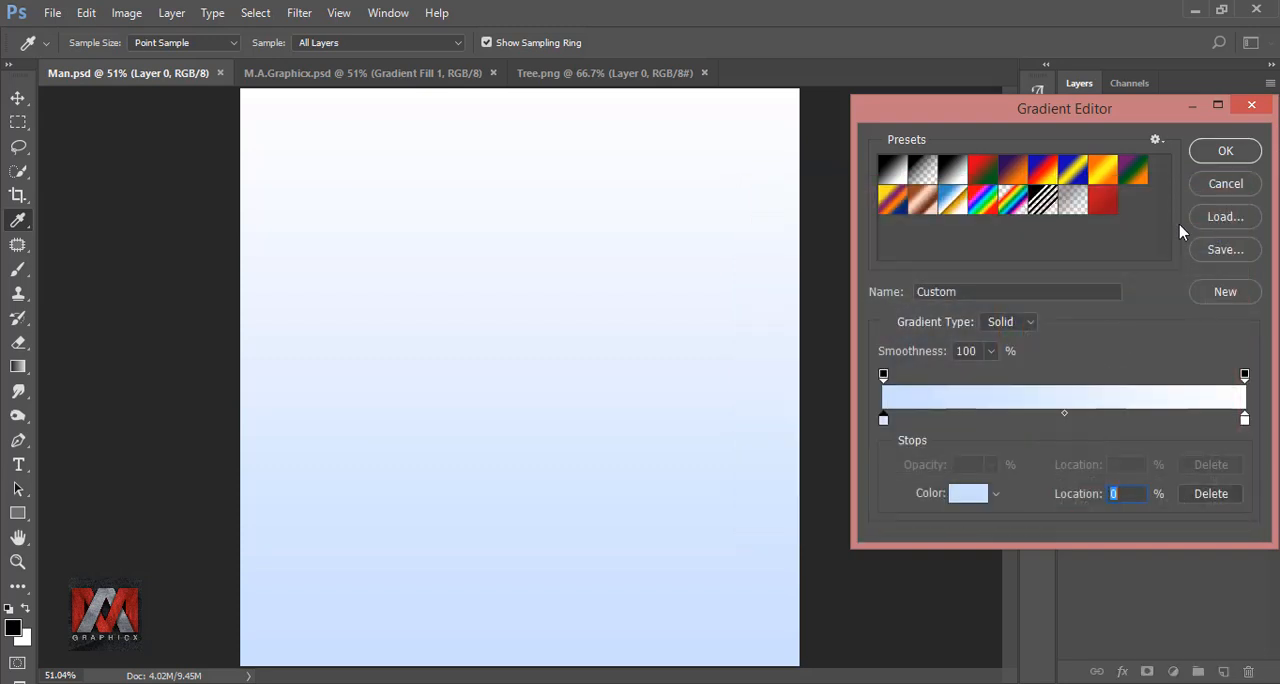
left_click(1224, 152)
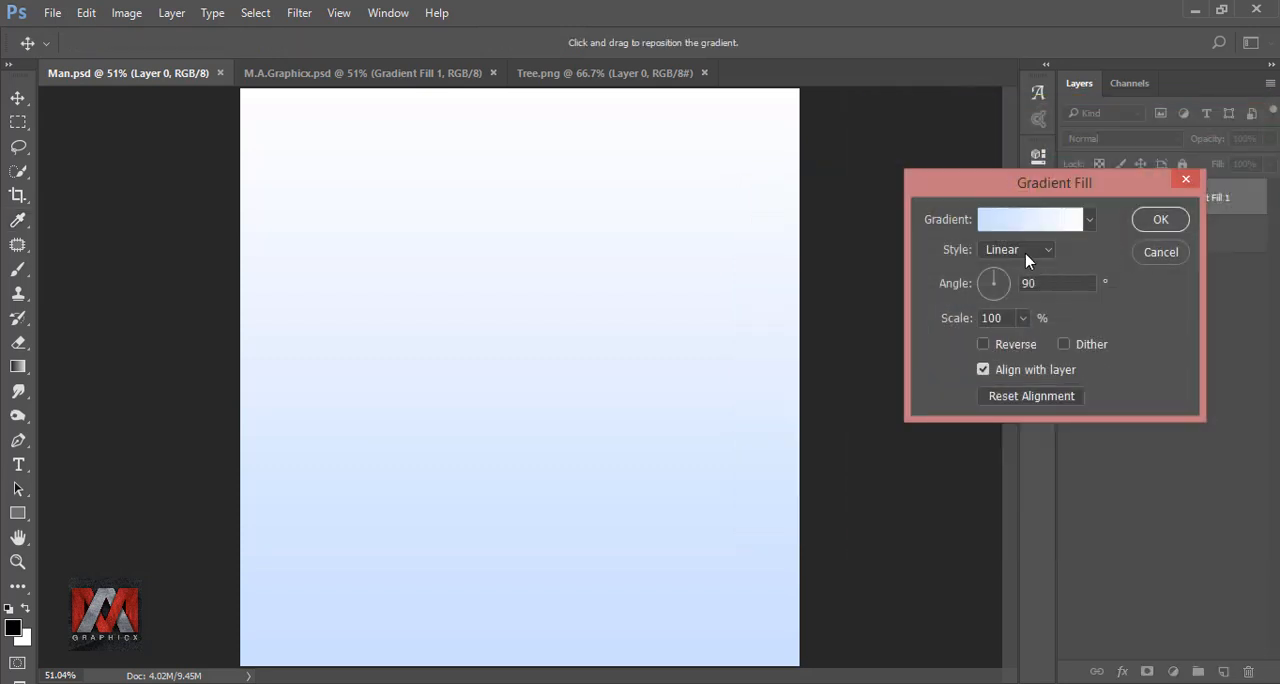
Set the gradient fill to Radial style, reversed, with a scale of about 144%, and apply it
left_click(1026, 253)
left_click(1022, 274)
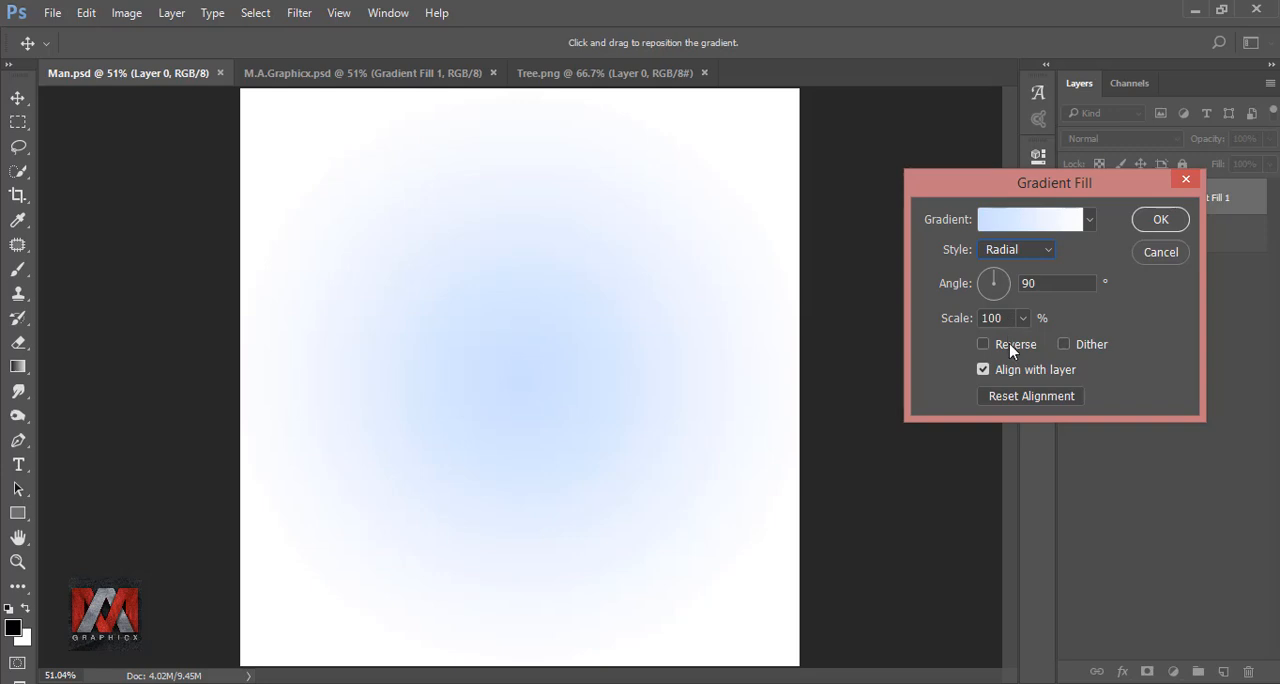
left_click(1009, 343)
left_click(1022, 318)
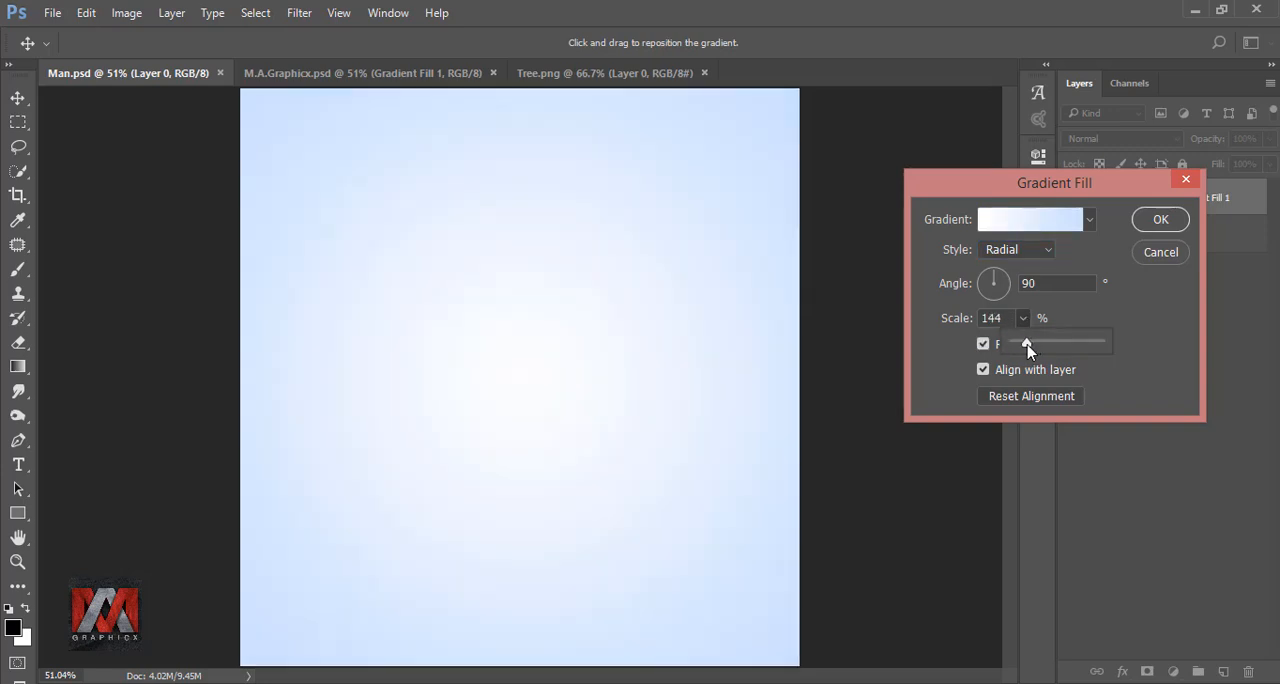
left_click(1150, 220)
left_click(1150, 220)
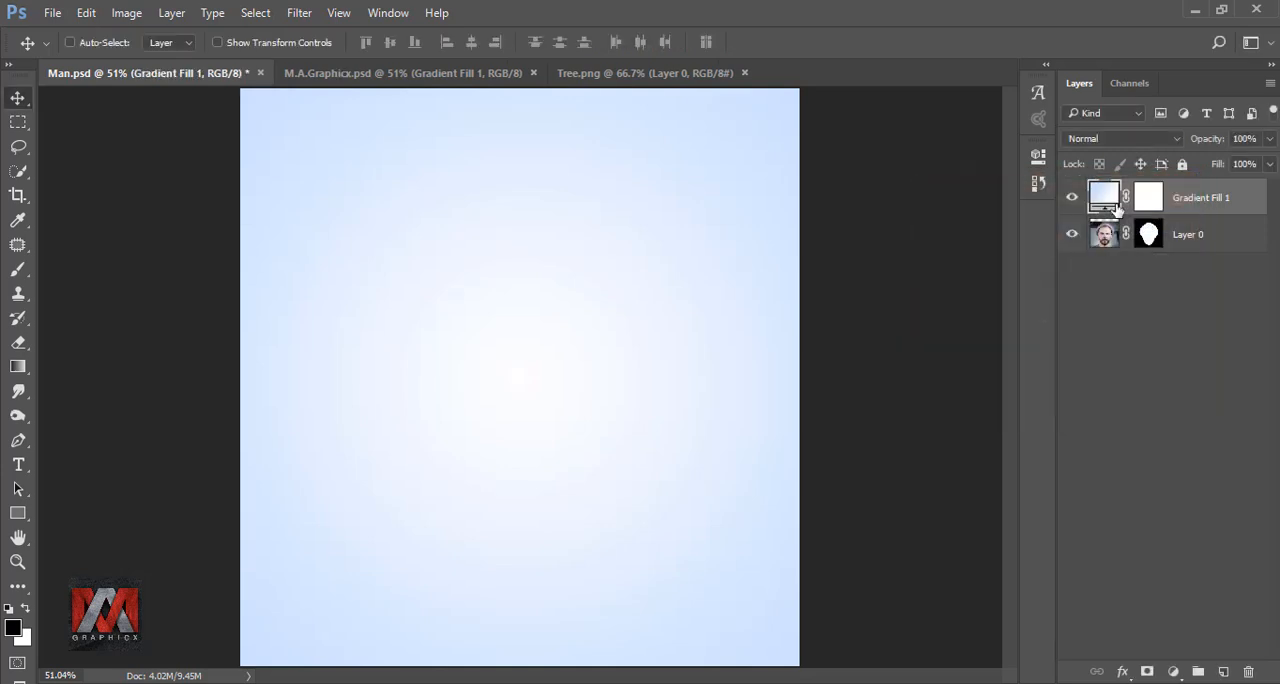
Move the gradient fill layer beneath the masked head layer and make the head layer active
left_click(1073, 200)
left_click(1073, 200)
left_click_drag(1104, 200, 1110, 240)
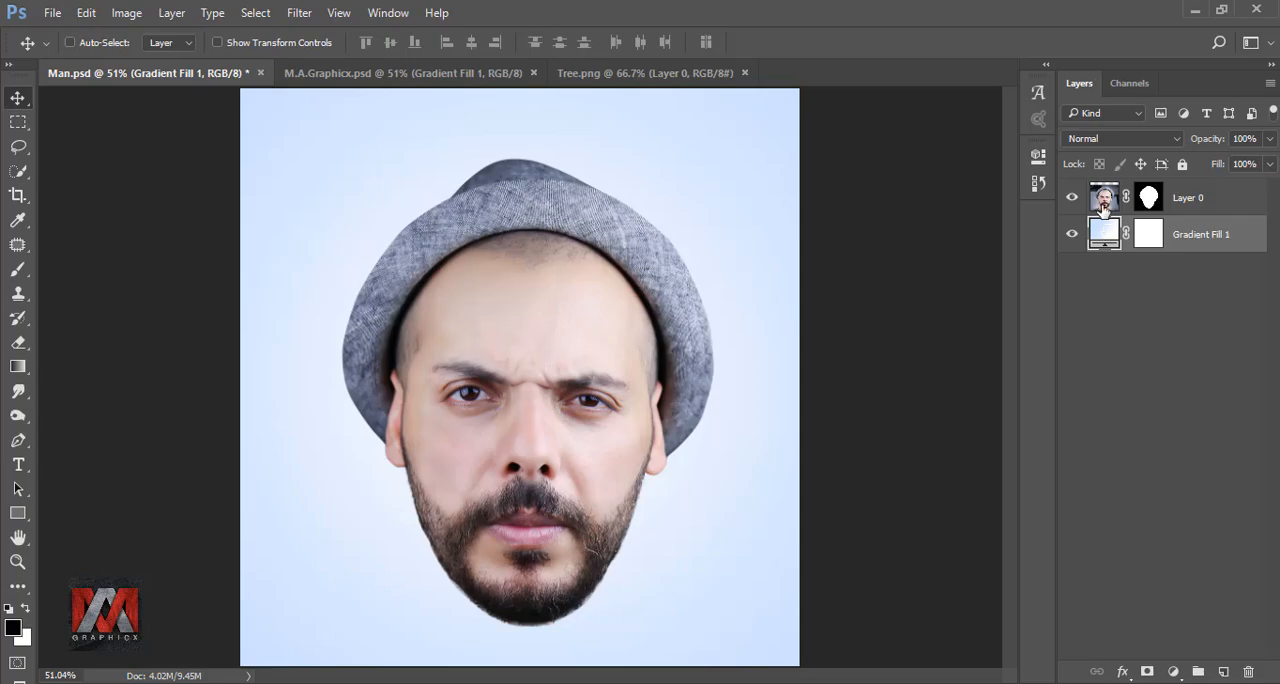
left_click(1104, 199)
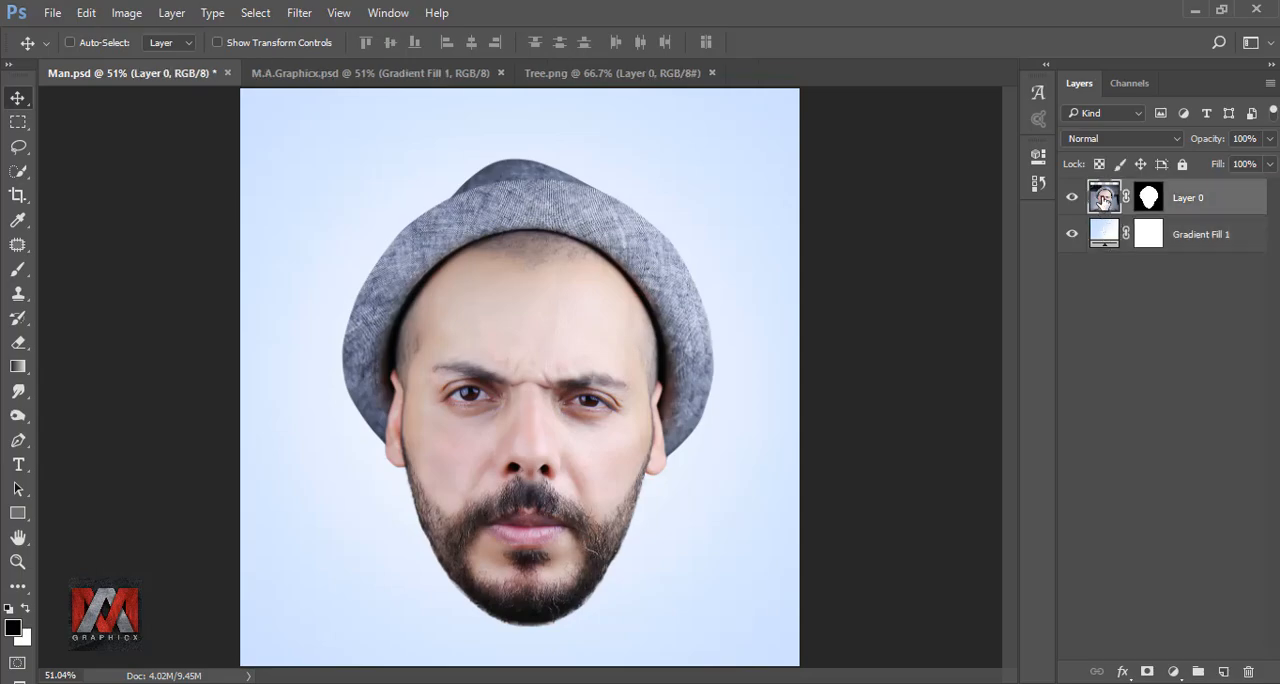
Bring the tree from Tree.png into Man.psd as the top layer, rotate it 90° counter-clockwise and position it over the face
left_click(598, 74)
left_click_drag(591, 354, 676, 380)
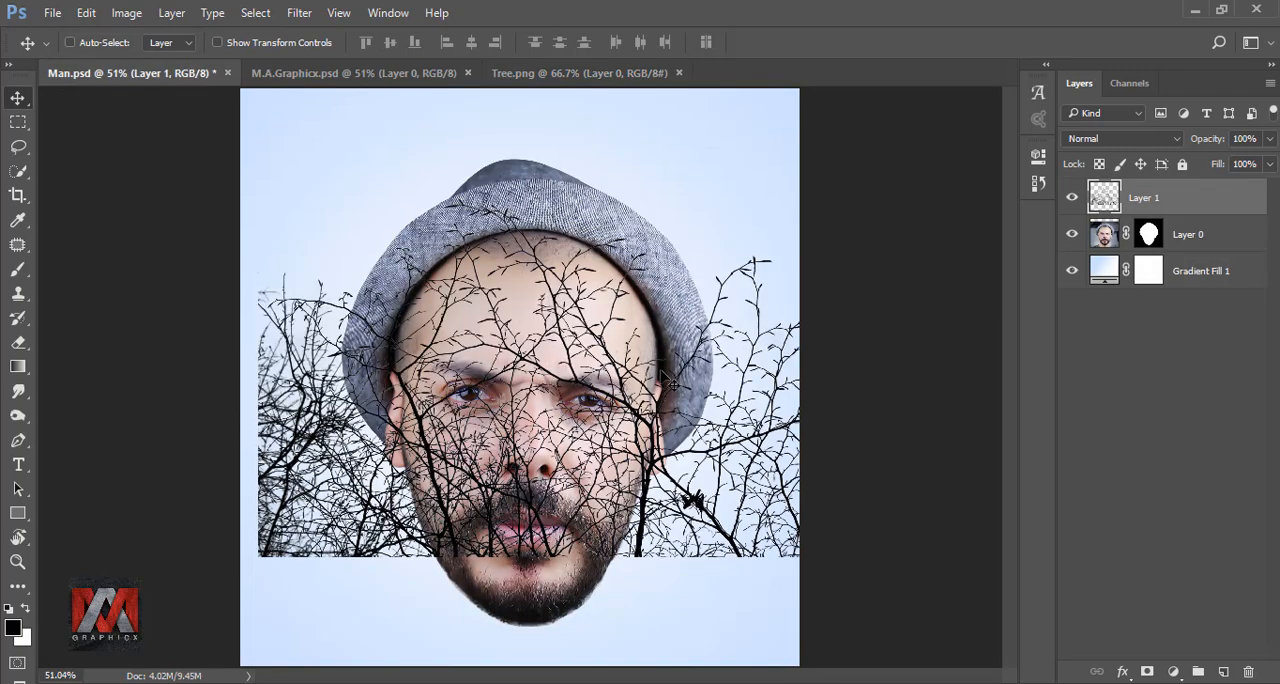
key("ctrl+t")
right_click(633, 343)
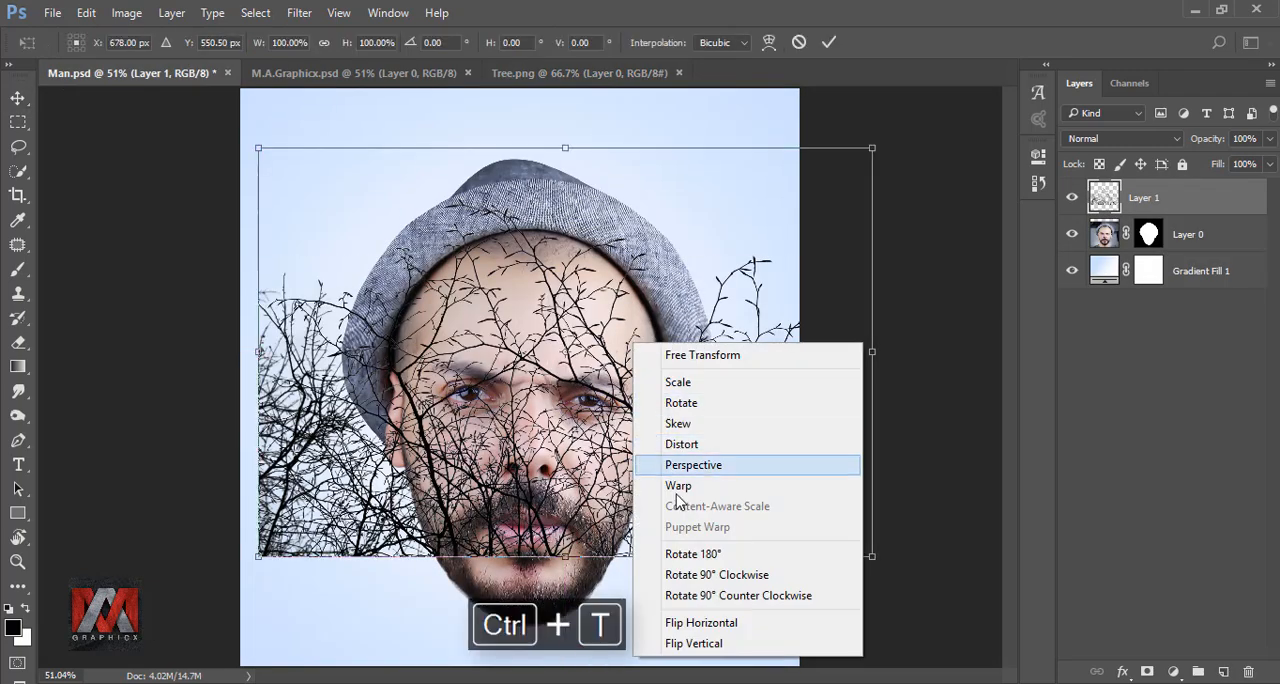
left_click(705, 595)
left_click_drag(722, 492, 641, 448)
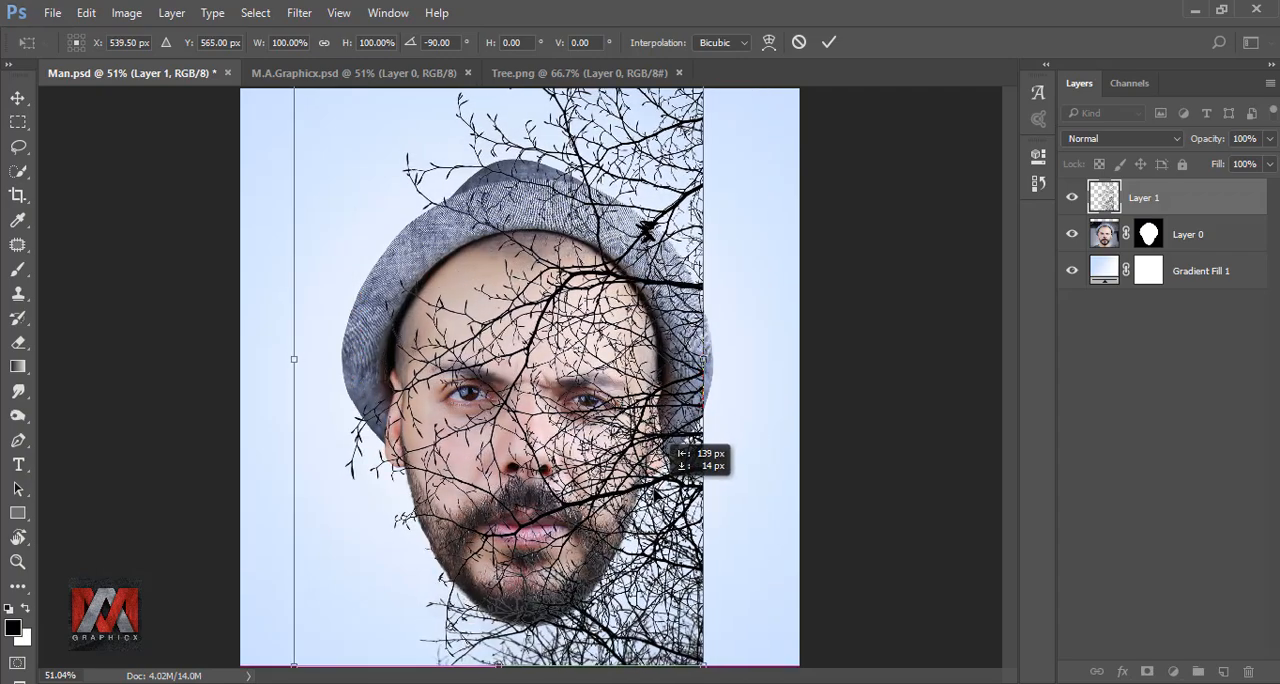
left_click_drag(656, 490, 623, 478)
Scale the rotated tree to about 120%, centre it vertically over the portrait and apply the transform
scroll(626, 421, "down", 4)
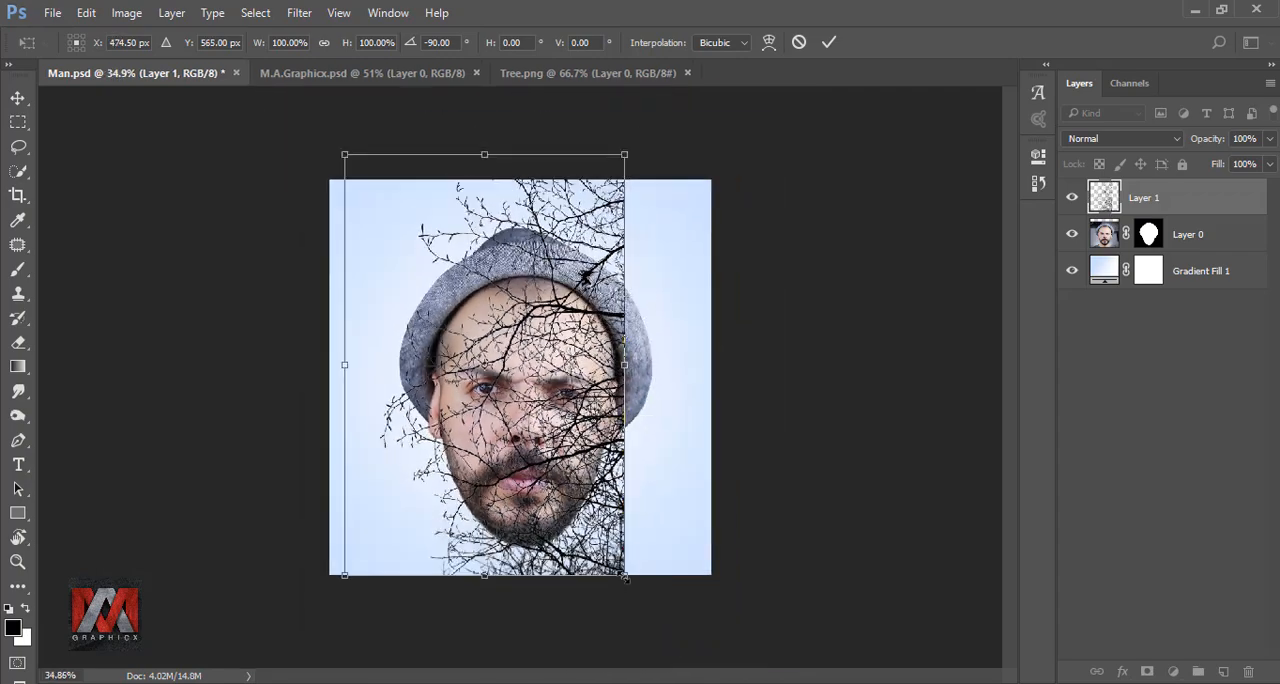
left_click_drag(624, 577, 682, 659)
left_click_drag(643, 541, 616, 510)
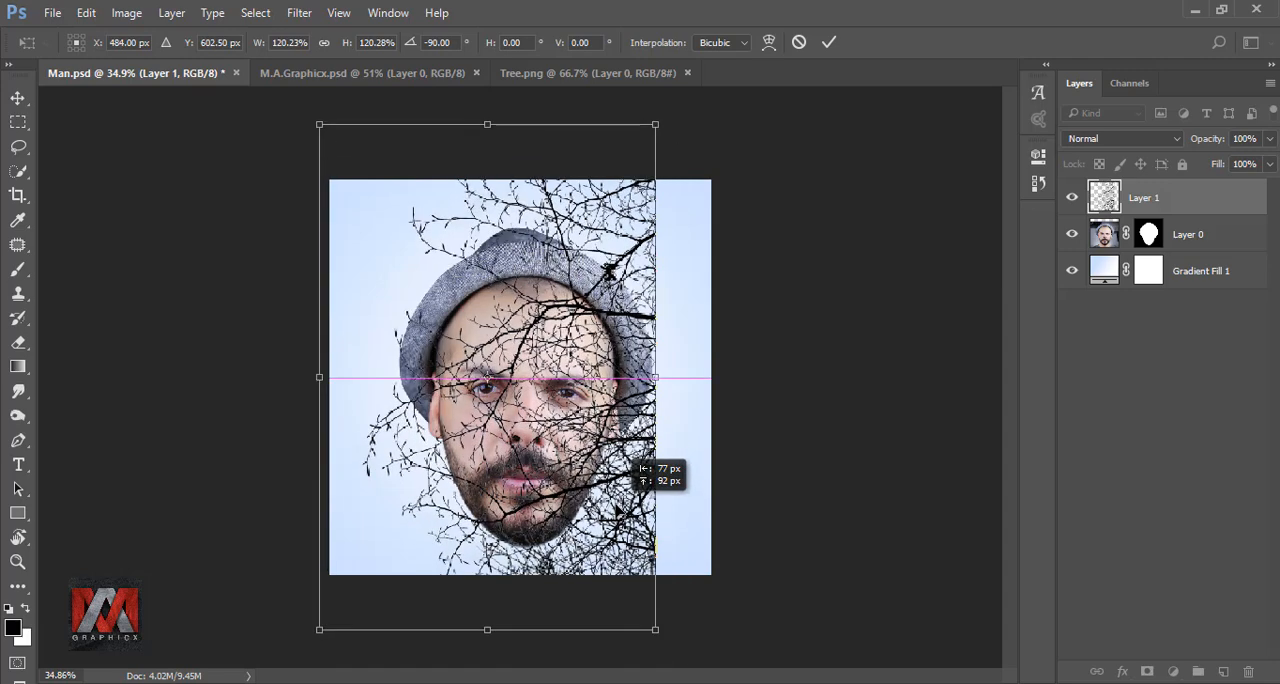
left_click(827, 42)
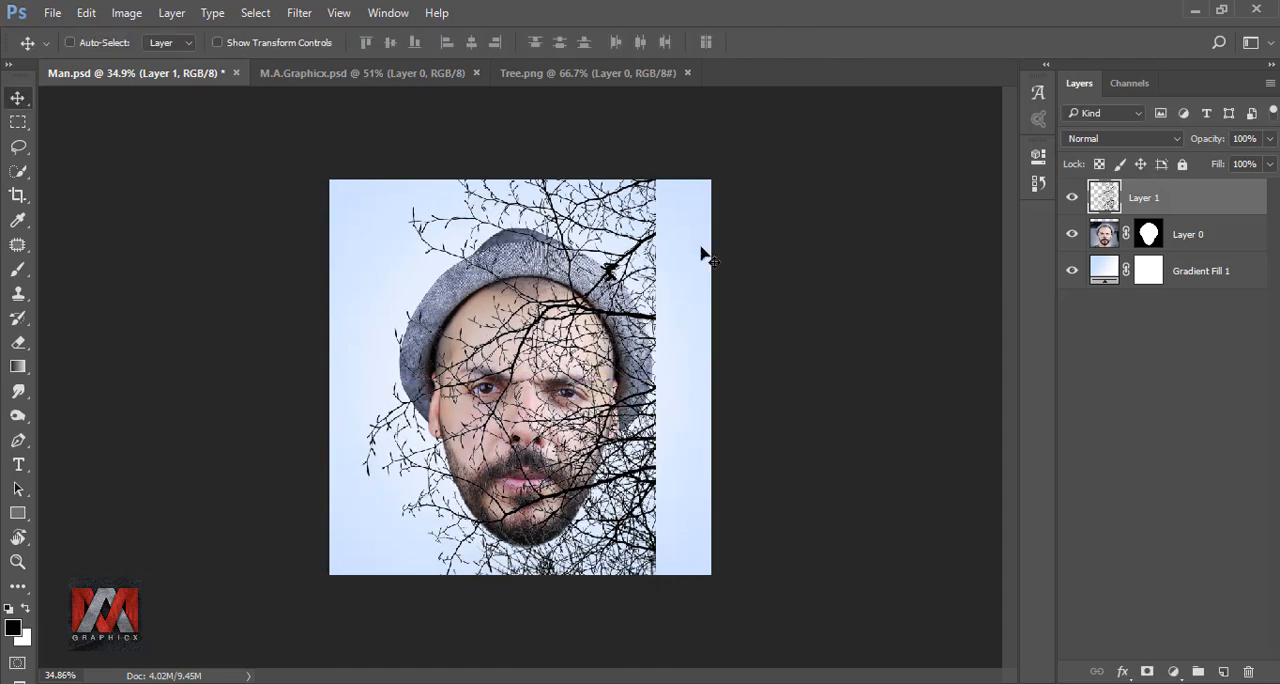
key("ctrl+0")
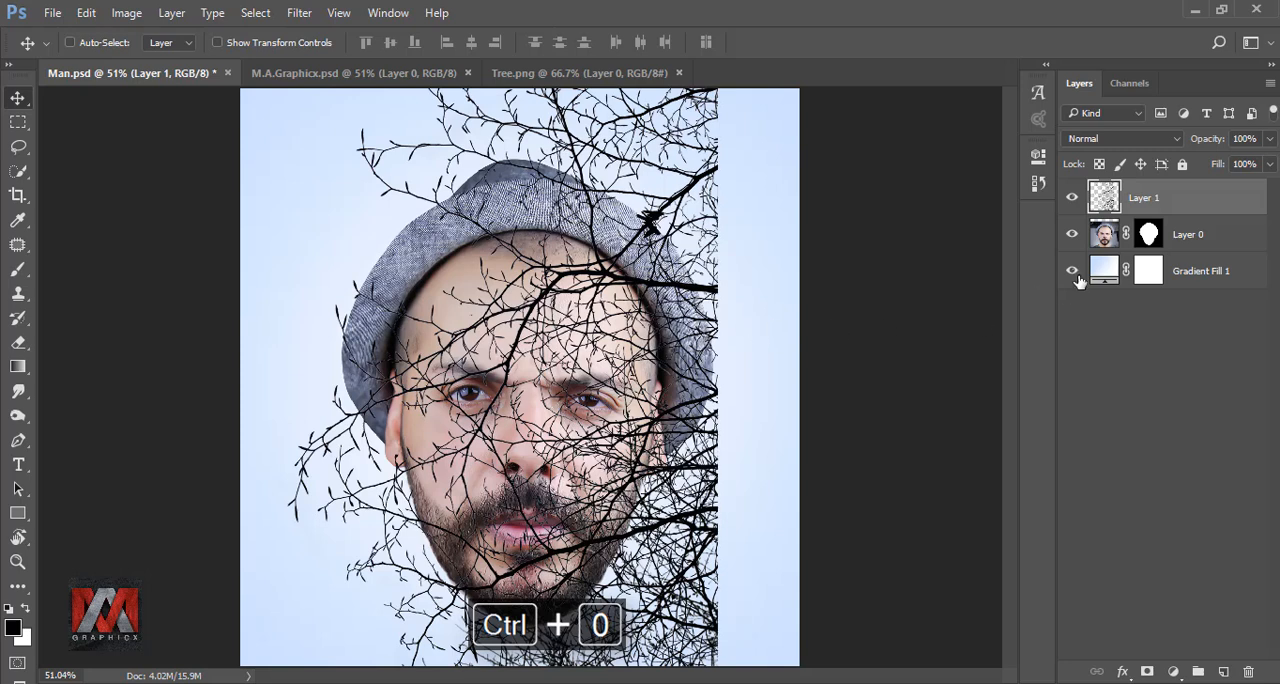
Duplicate the tree layer and flip the copy vertically with Free Transform
key("ctrl+j")
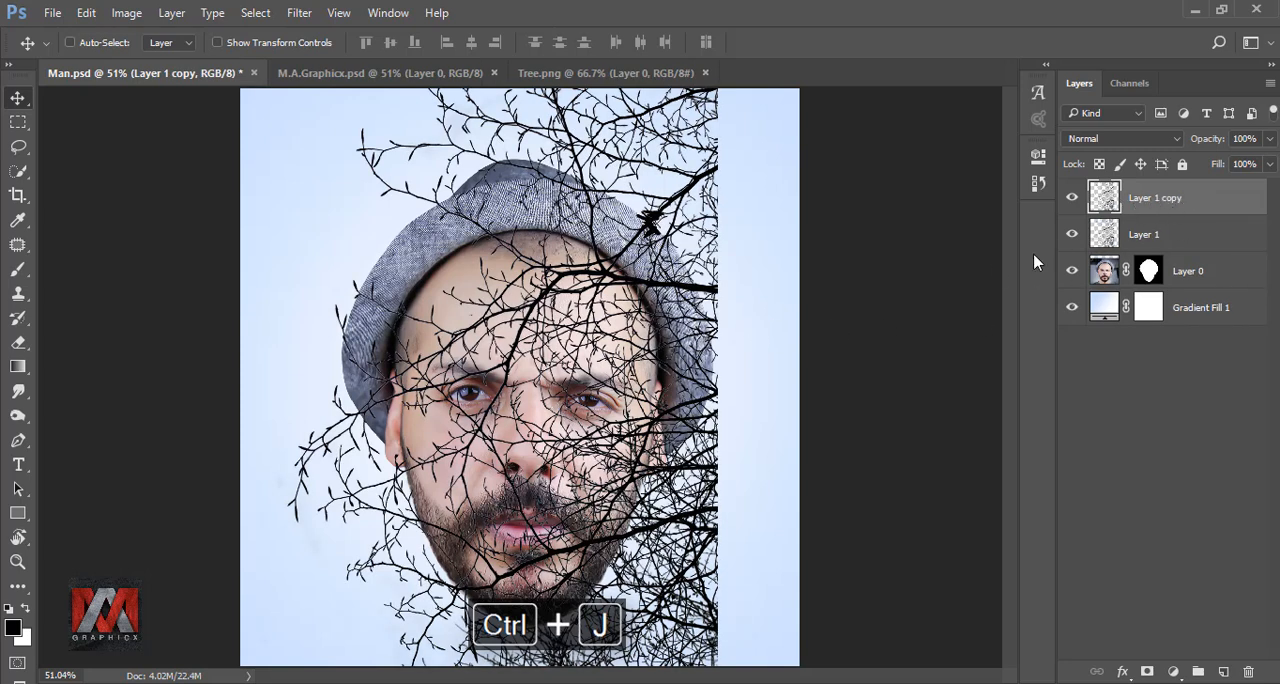
key("ctrl+t")
right_click(660, 273)
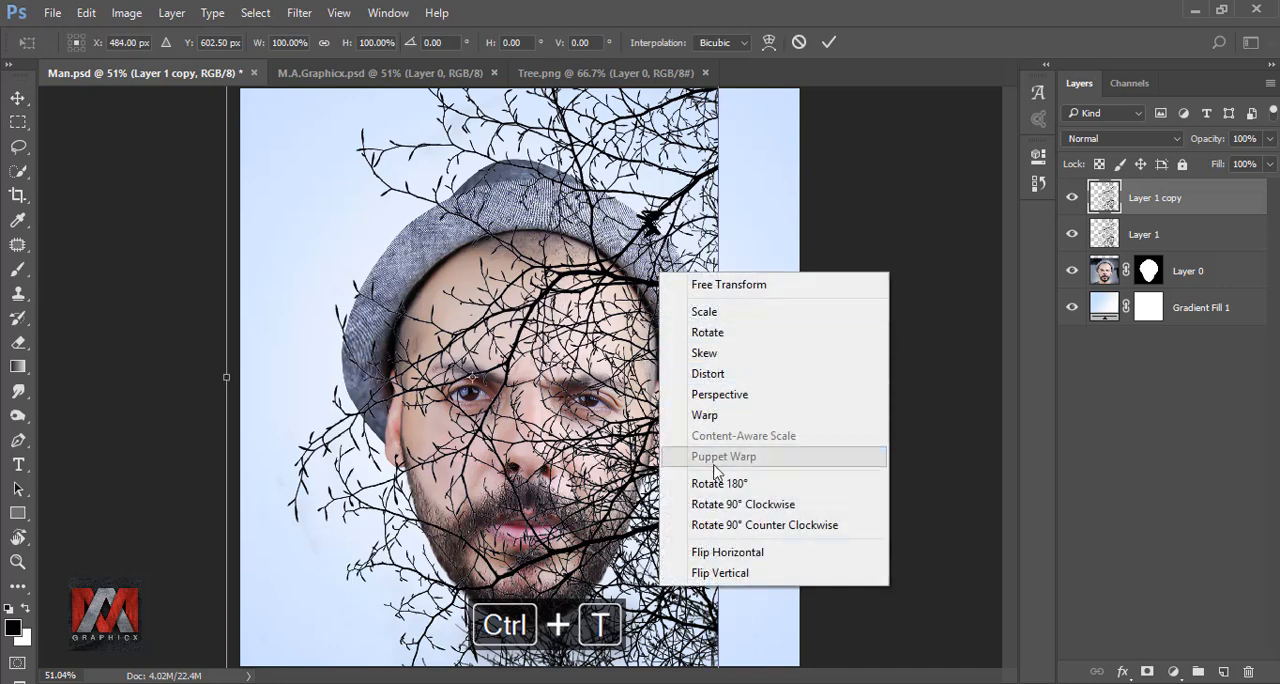
left_click(733, 573)
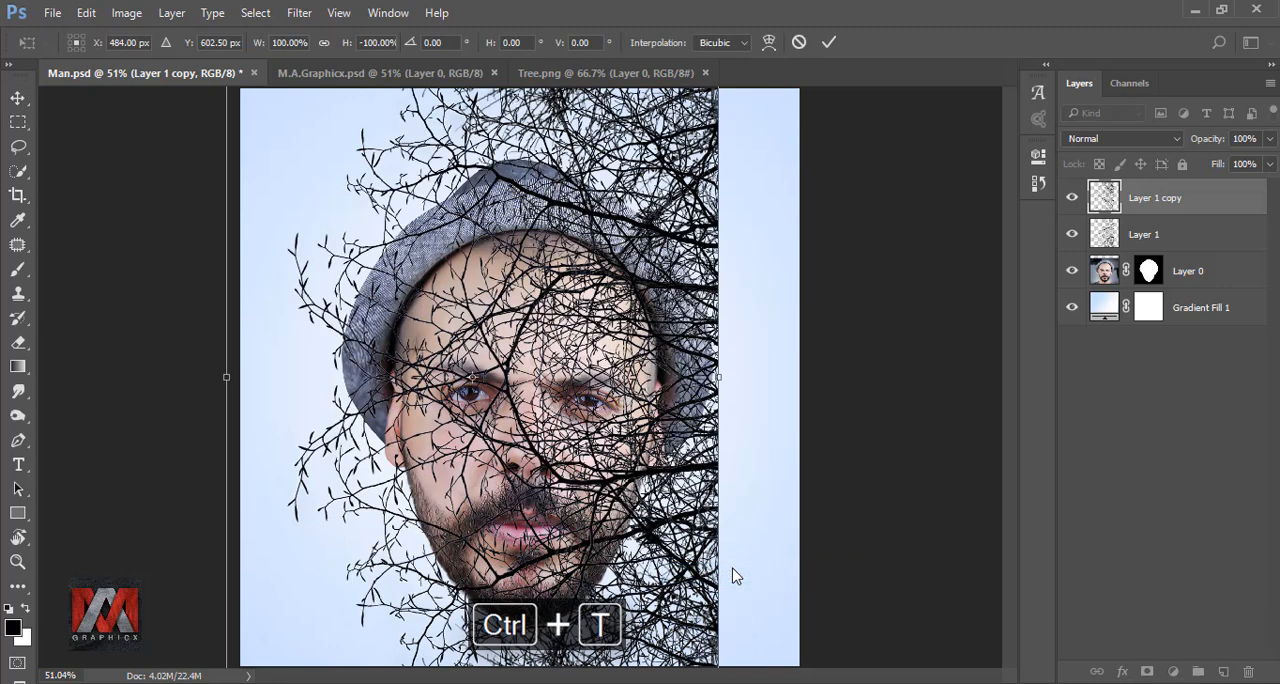
Enlarge the flipped tree copy to about 130%, extend it to the canvas's right edge and apply the transform
scroll(635, 503, "down", 5)
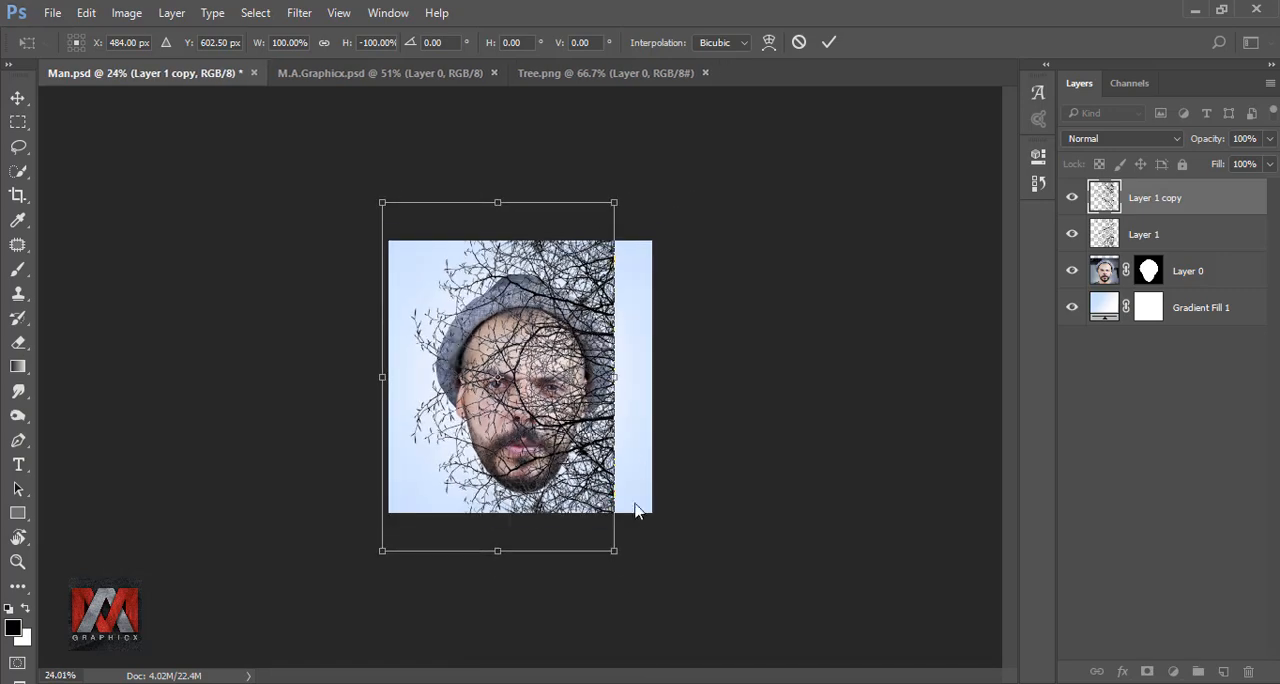
mouse_move(614, 551)
left_mouse_down()
mouse_move(705, 634)
mouse_move(609, 523)
mouse_move(620, 532)
left_mouse_up()
left_click_drag(665, 176, 660, 187)
left_click_drag(570, 320, 572, 309)
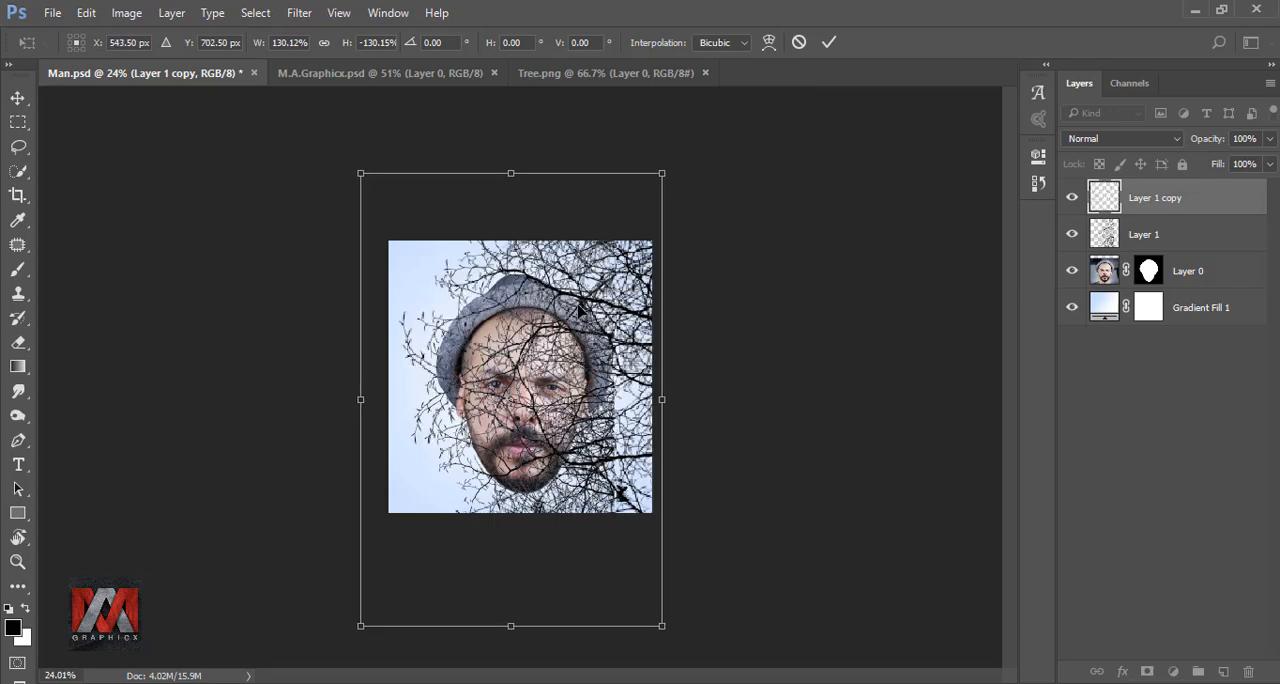
left_click(829, 42)
key("ctrl+0")
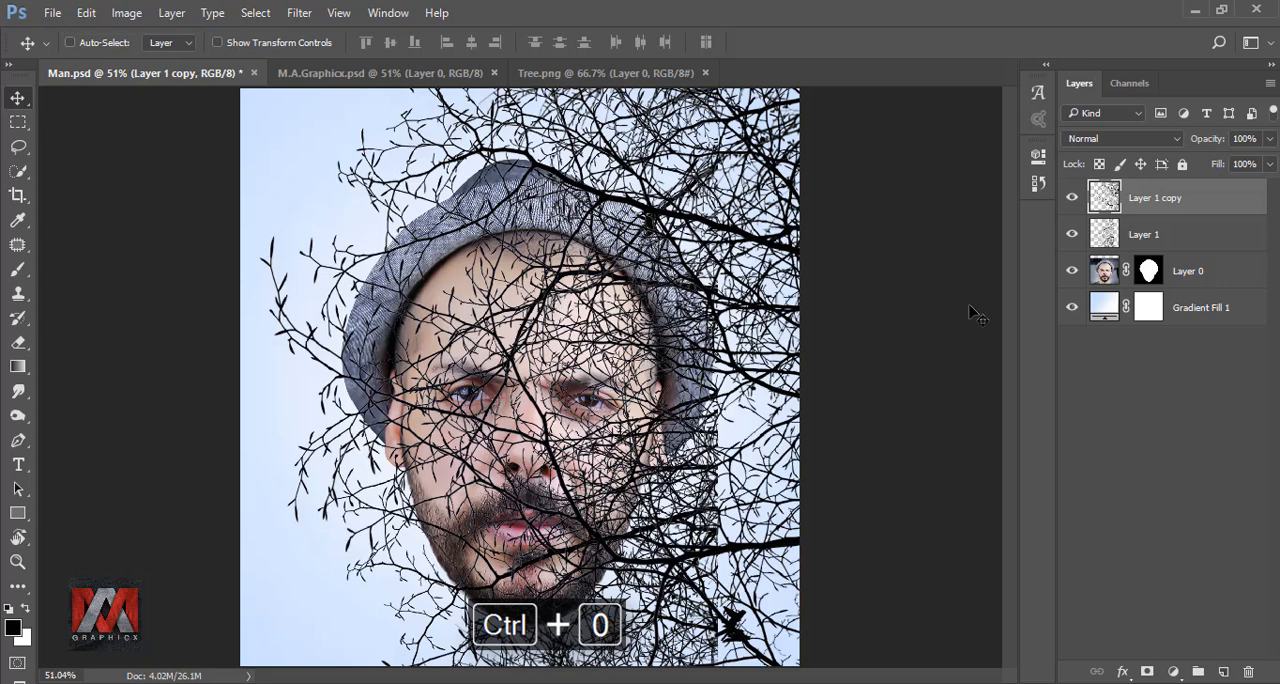
Merge the two tree layers, Layer 1 and Layer 1 copy, into one
left_click(1160, 233)
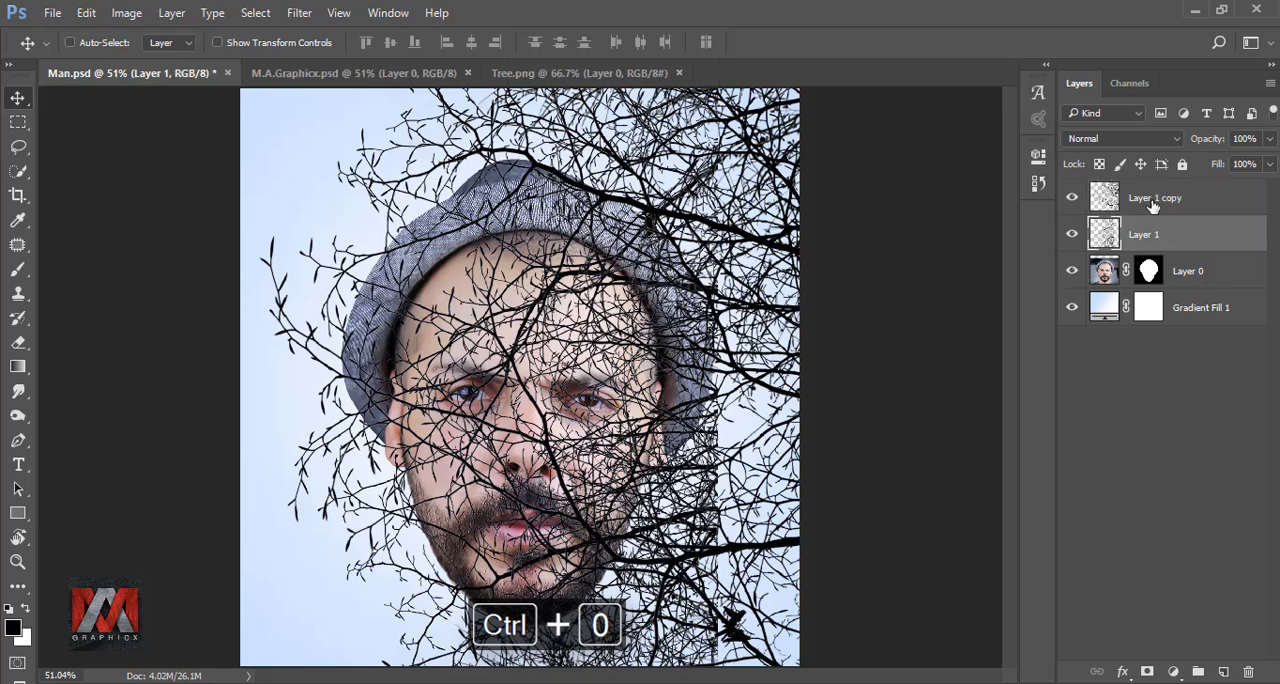
left_click(1152, 200, "ctrl")
right_click(1186, 203)
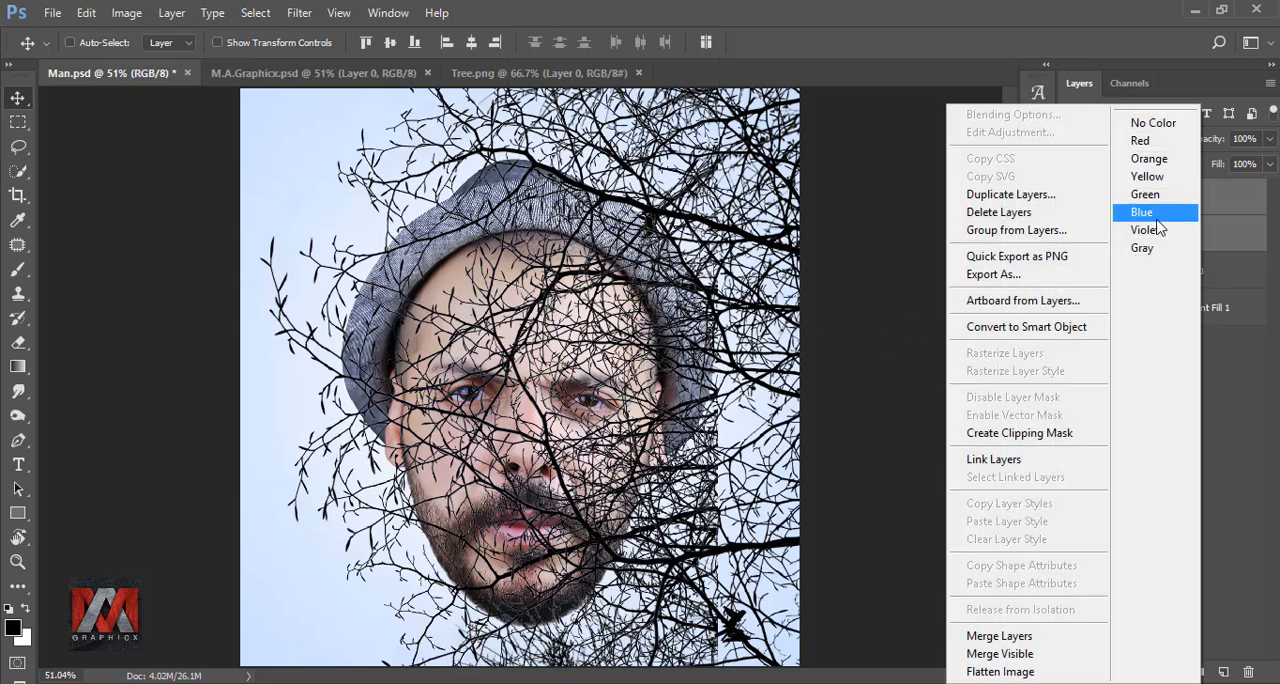
left_click(998, 636)
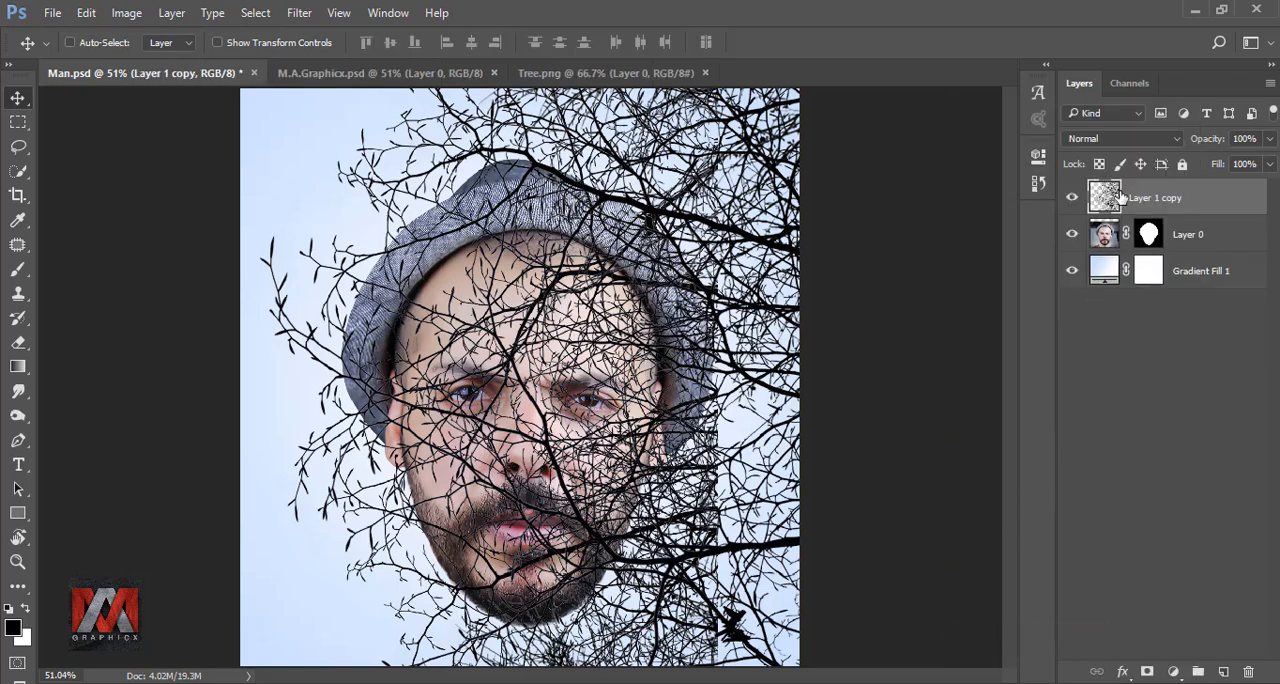
Duplicate the merged tree layer and move the duplicate beneath the gradient fill, keeping the upper tree layer active
key("ctrl+j")
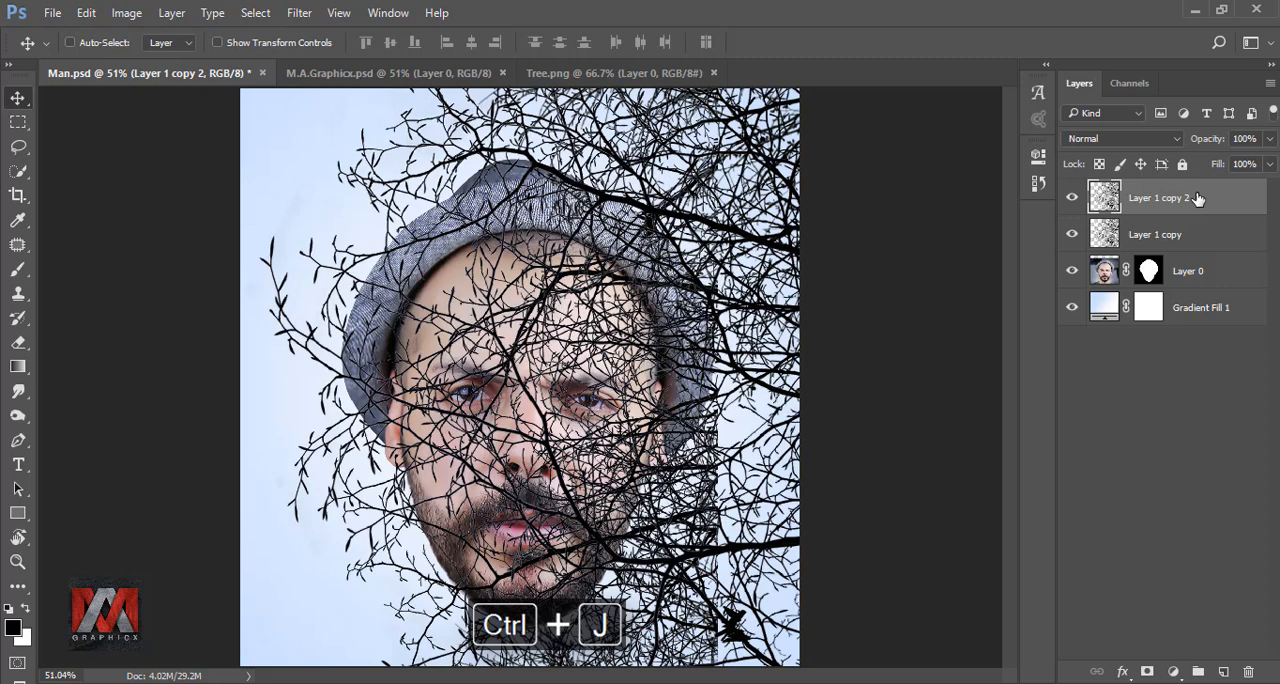
left_click_drag(1104, 197, 1104, 335)
left_click(1104, 198)
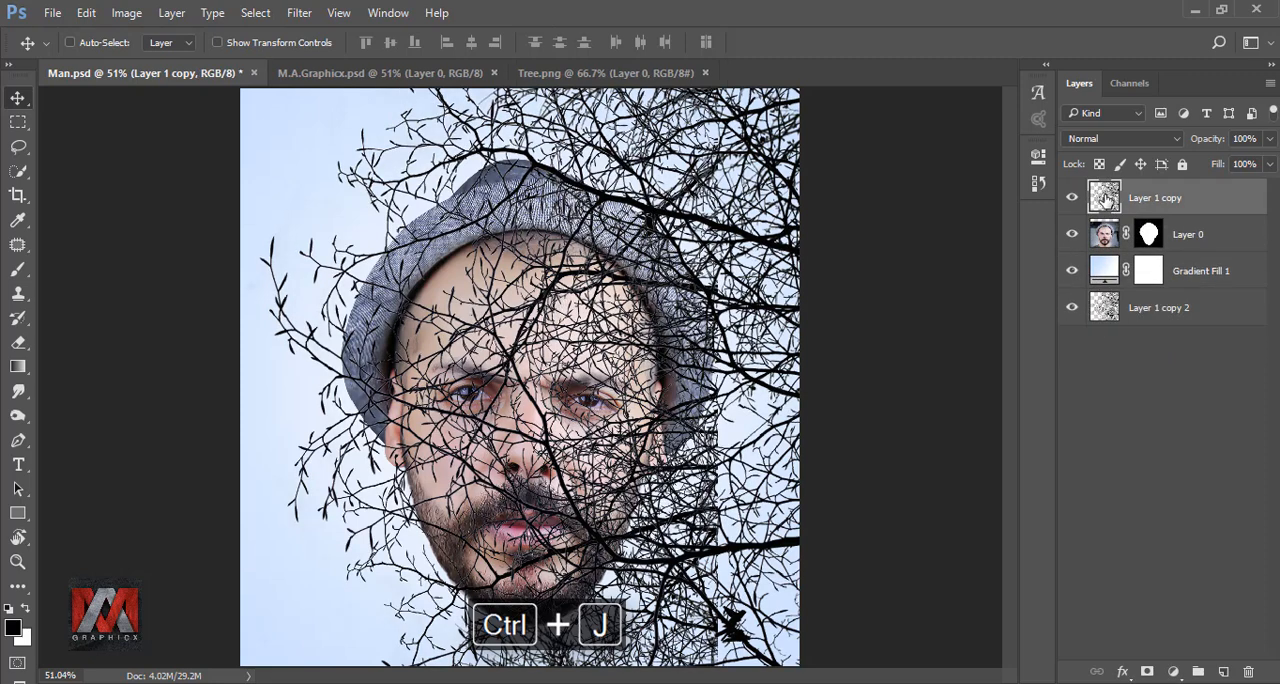
Duplicate the masked head layer, hide the original and move the duplicate above the tree layer
left_click(1104, 233)
key("ctrl+j")
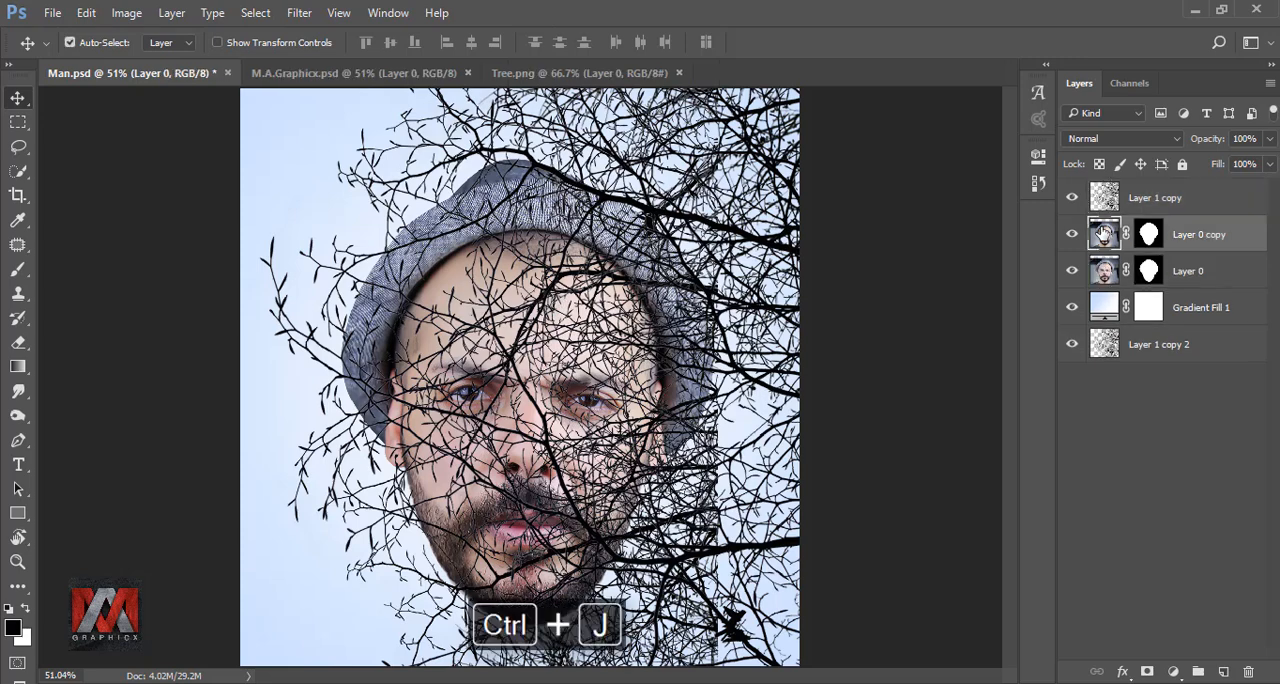
left_click(1072, 271)
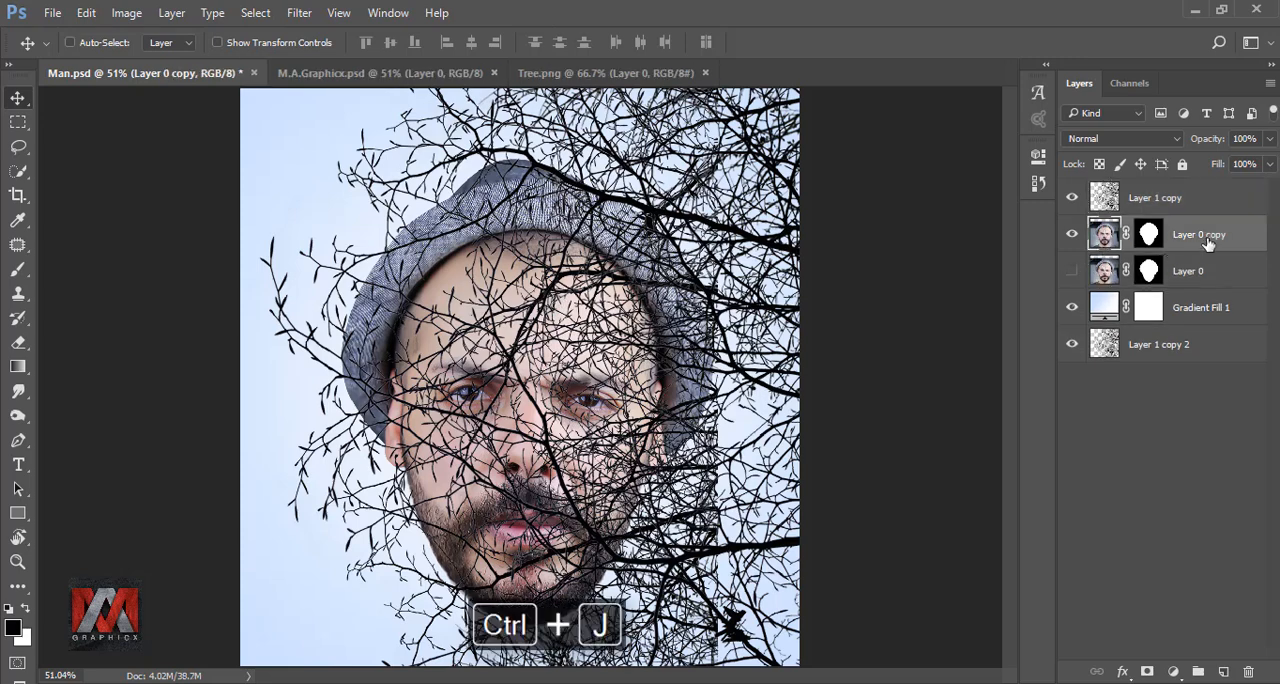
left_click_drag(1207, 244, 1208, 200)
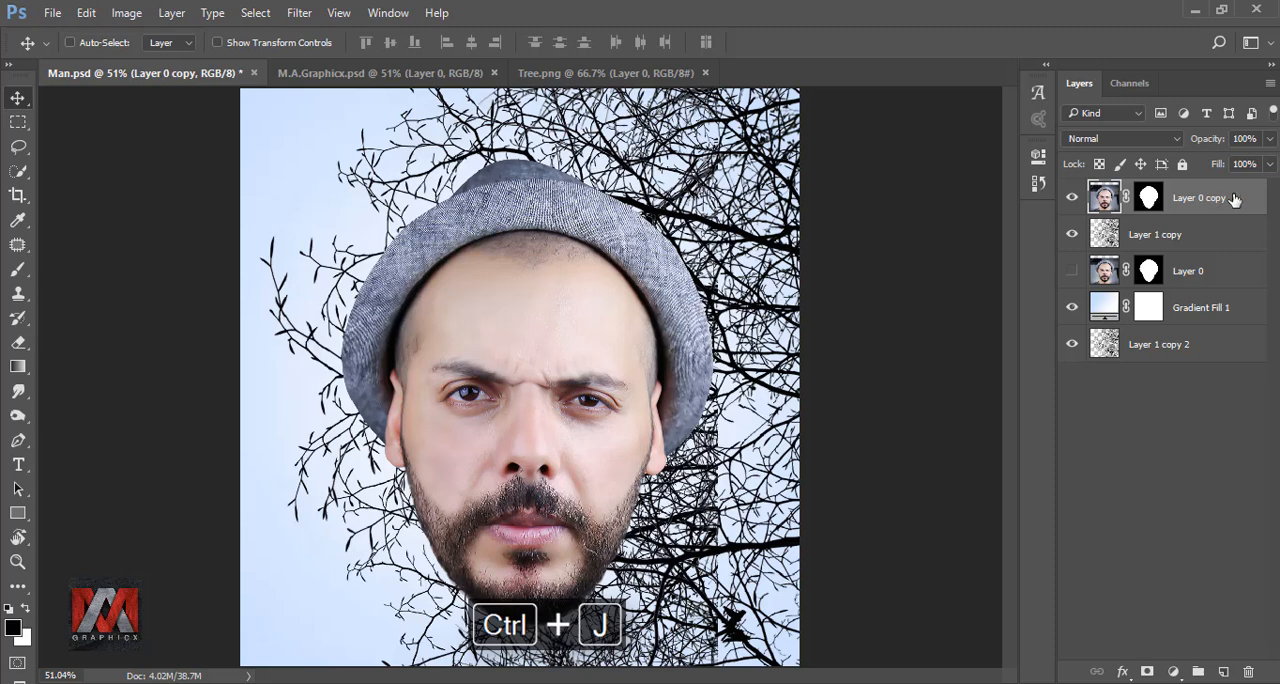
Clip the head copy to the tree layer with a clipping mask and compare it hidden and shown
right_click(1235, 199)
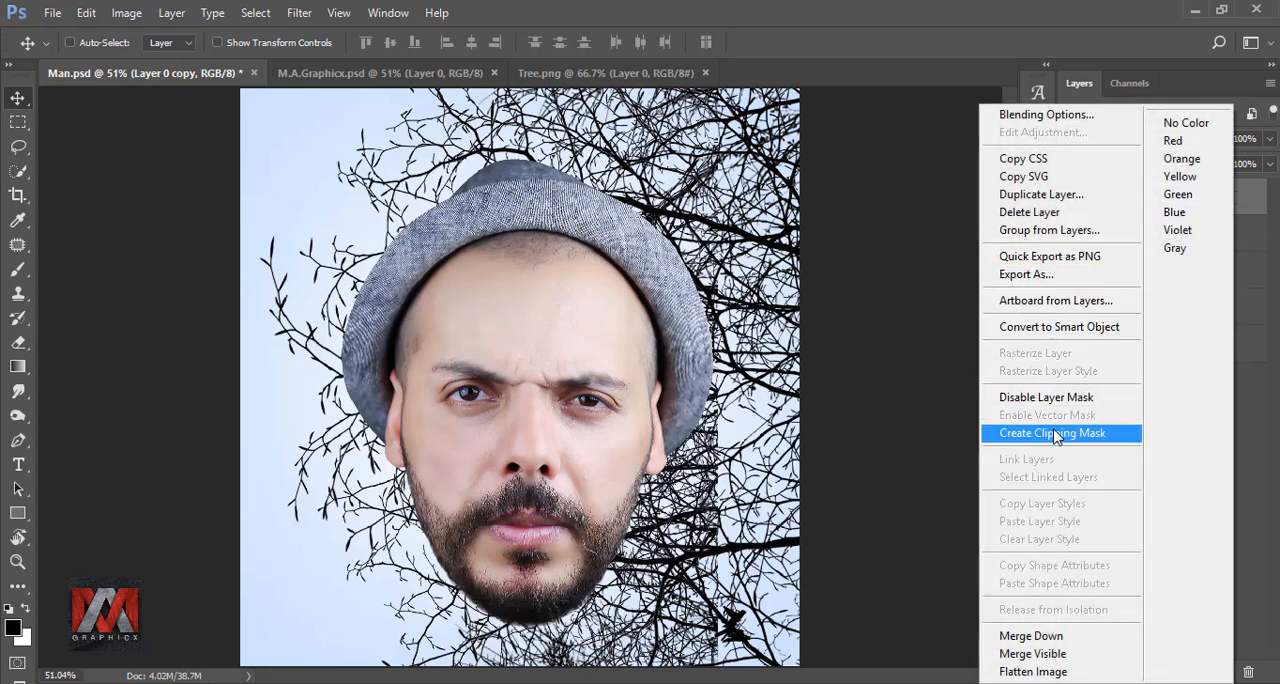
left_click(1055, 434)
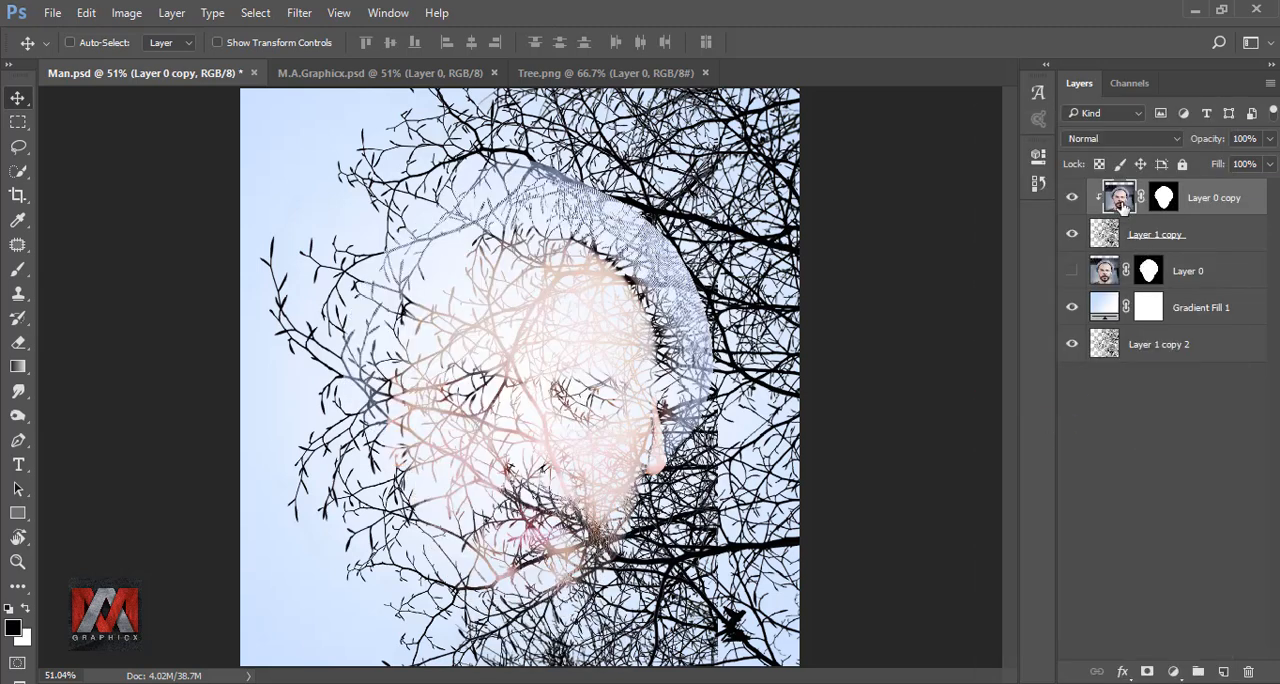
left_click(1071, 199)
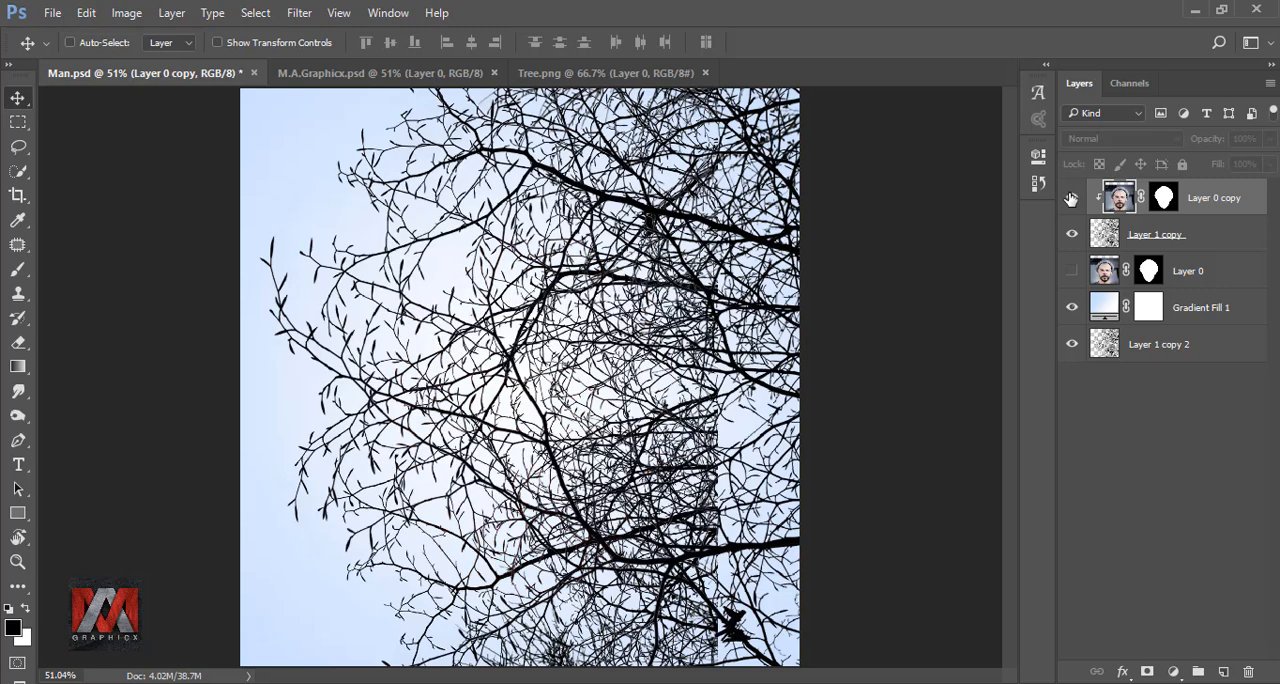
left_click(1071, 199)
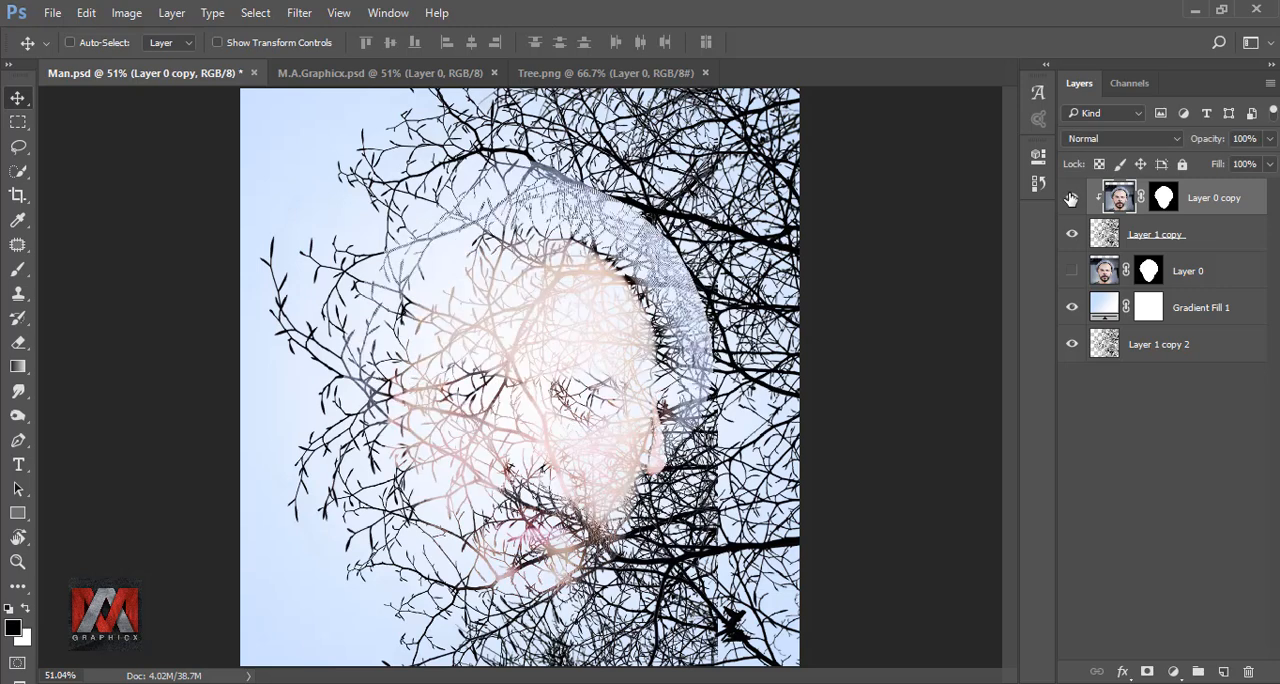
Load the head copy's mask as a selection, invert it, delete the branches outside the head from the upper tree layer and deselect
key("ctrl")
left_click(1163, 198, "ctrl")
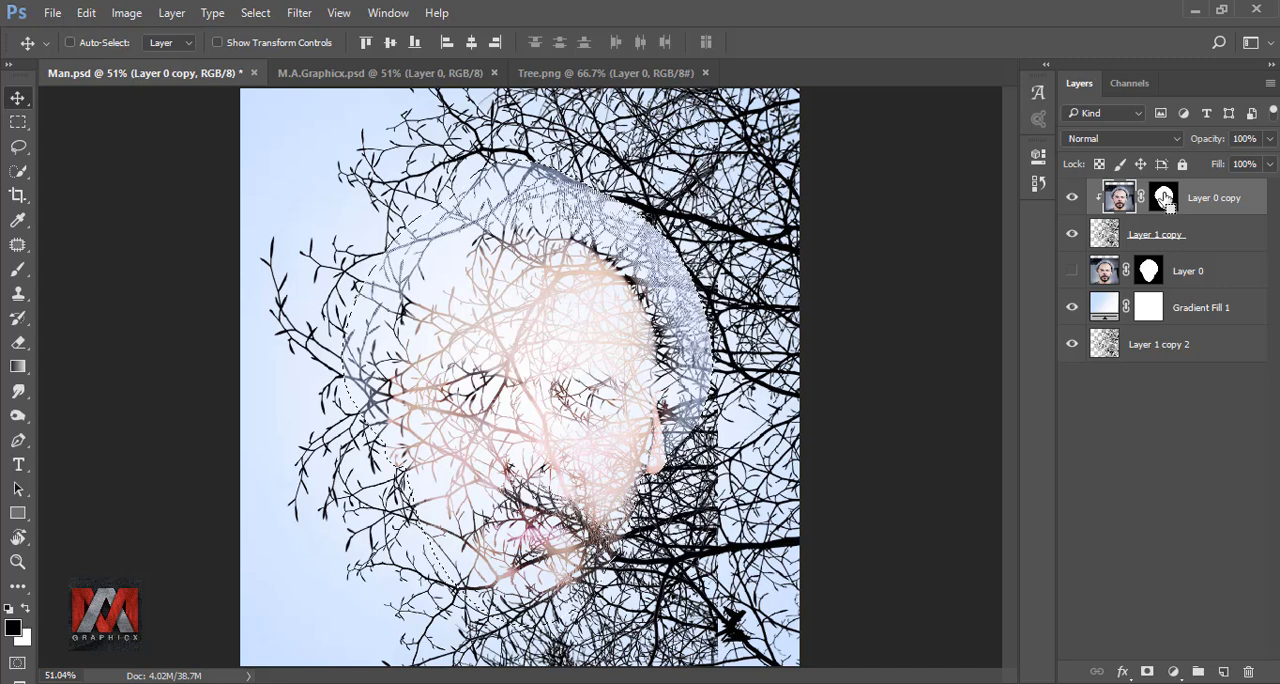
left_click(1113, 233)
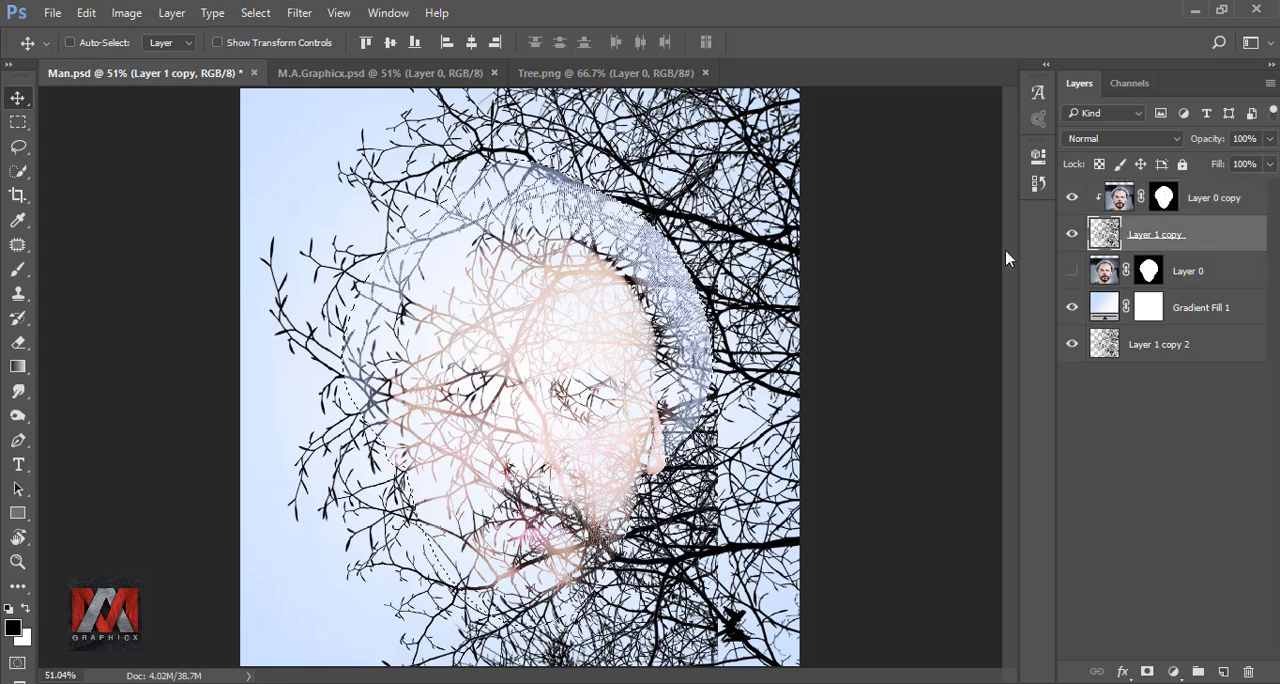
key("ctrl")
key("ctrl+shift+i")
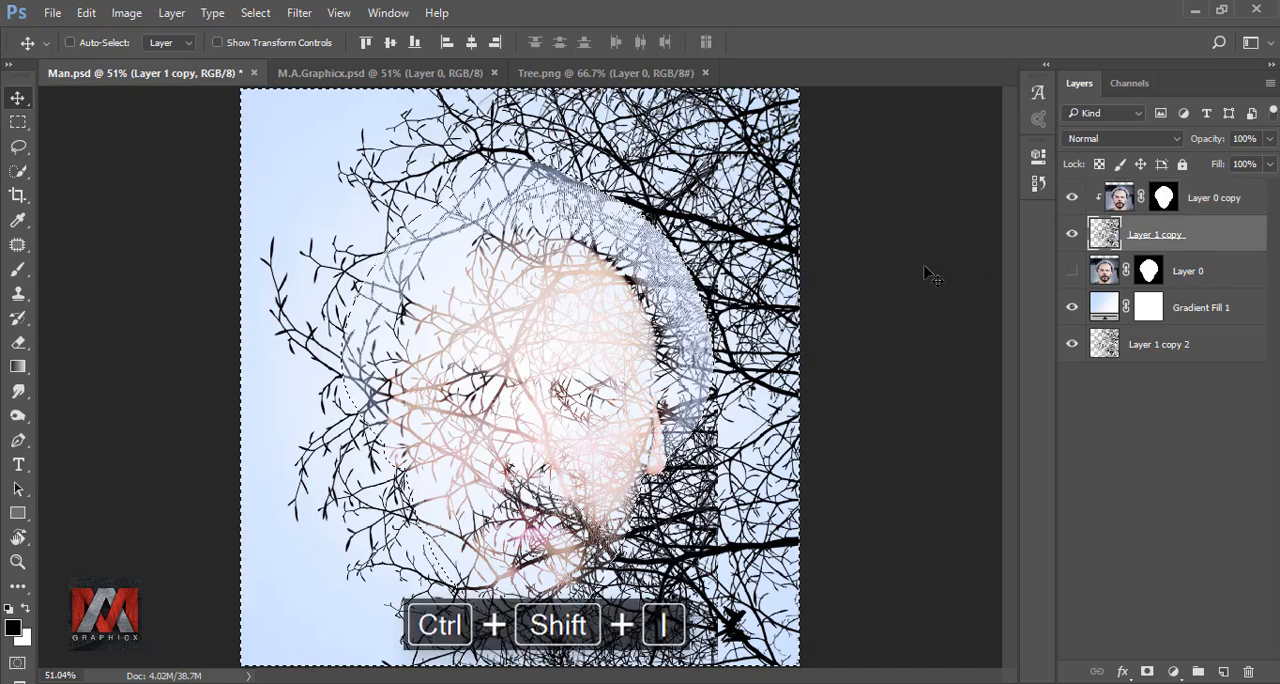
key("Delete")
key("ctrl+d")
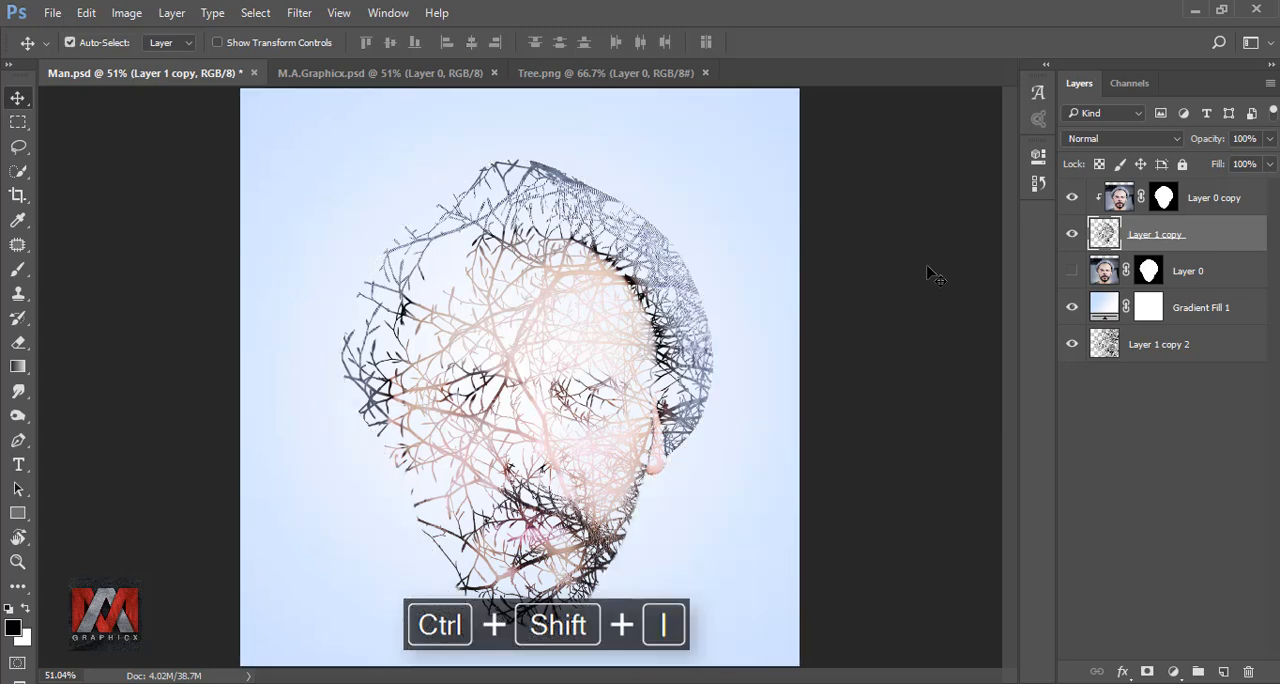
key("ctrl+d")
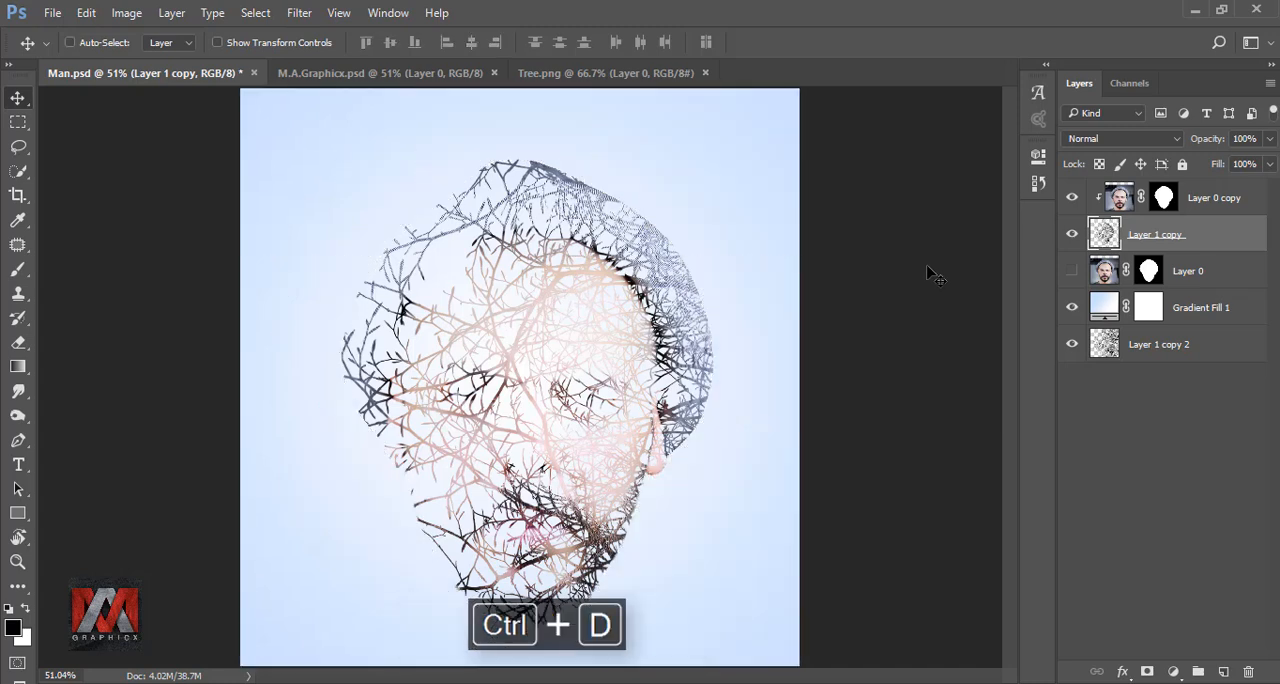
left_click(1118, 198)
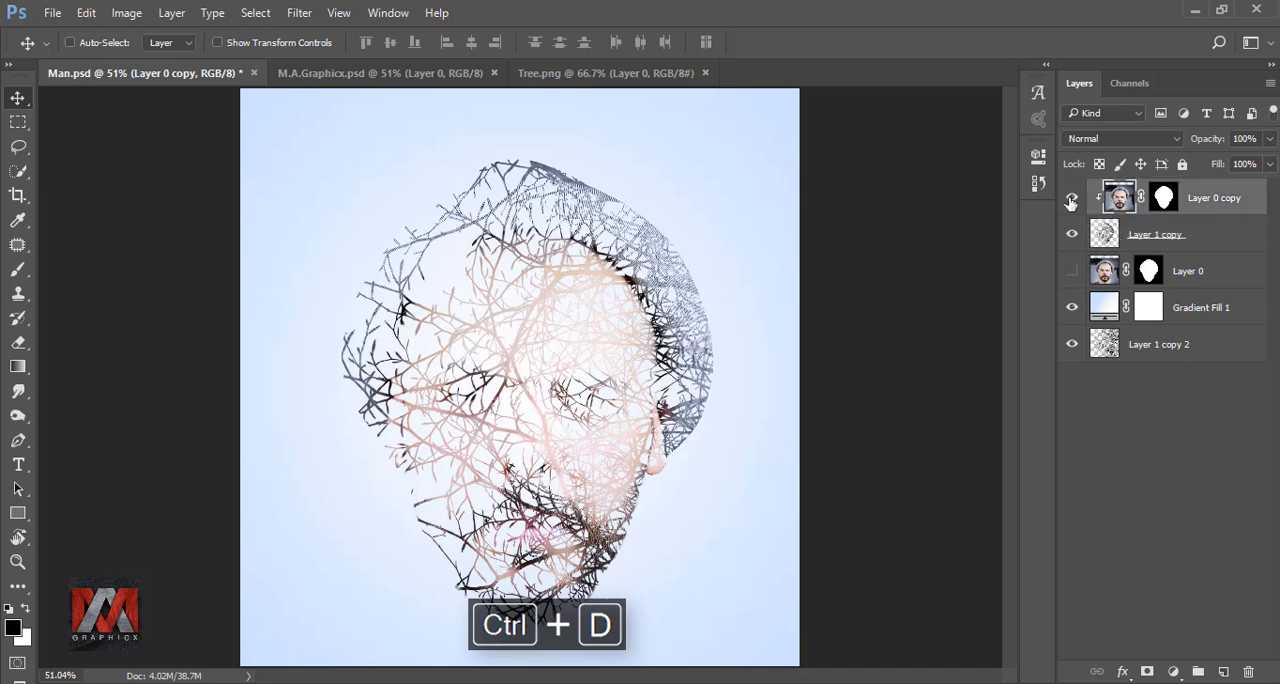
left_click(1071, 200)
left_click(1071, 200)
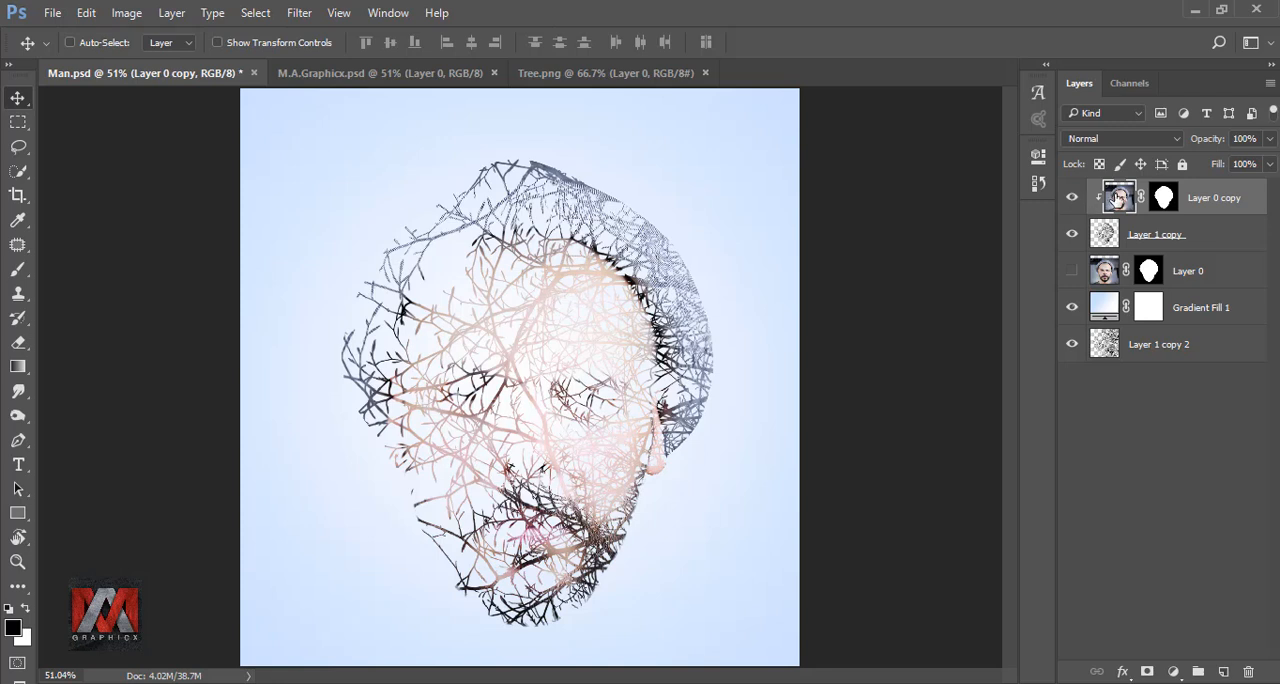
Show the original head layer, Layer 0, again and make its layer mask active
left_click(1103, 270)
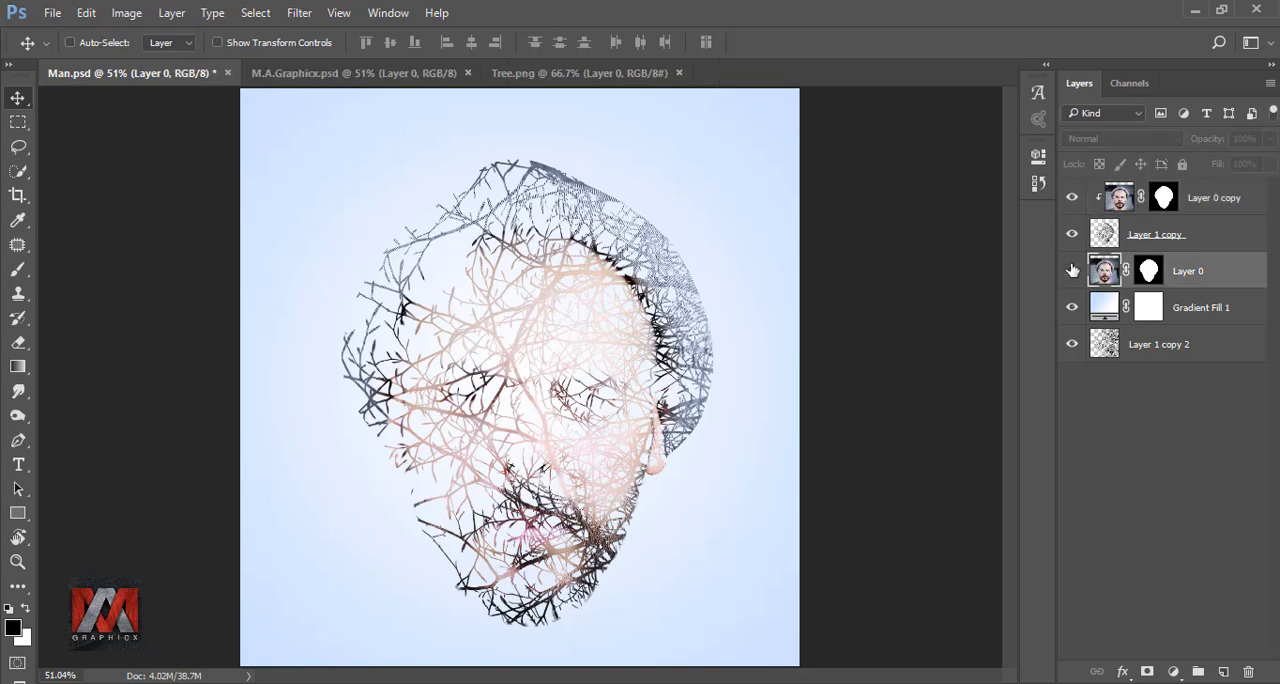
left_click(1072, 270)
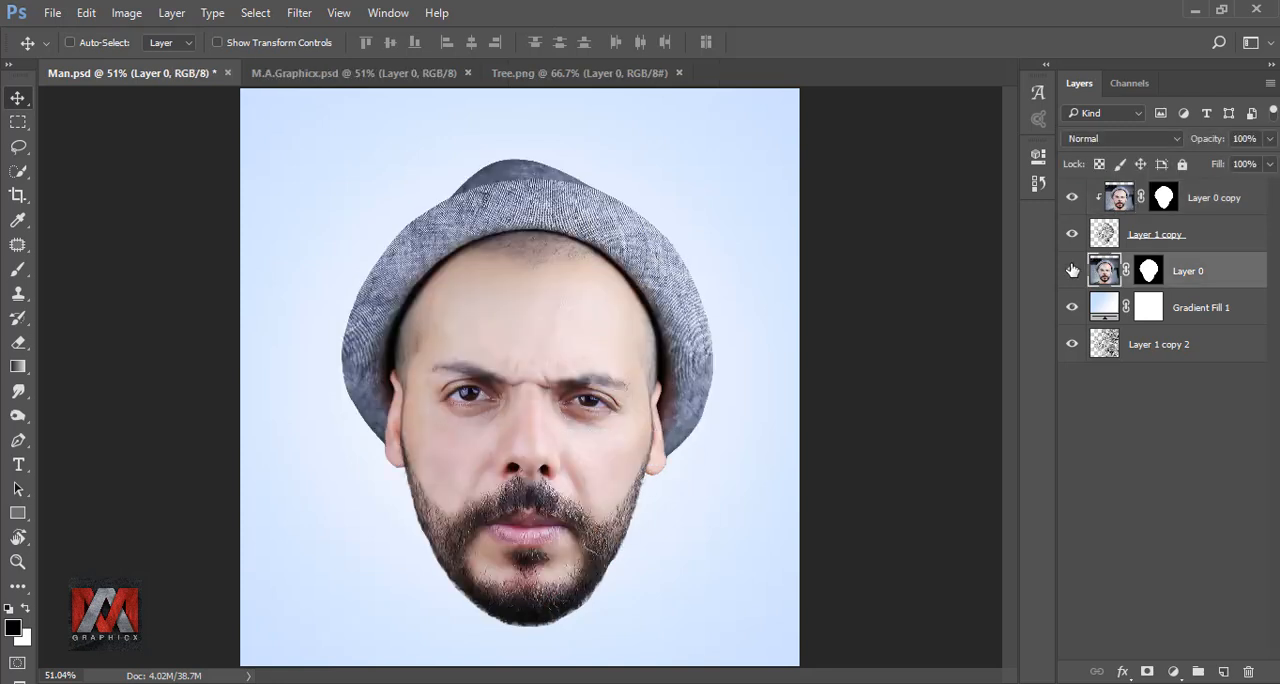
left_click(1149, 270)
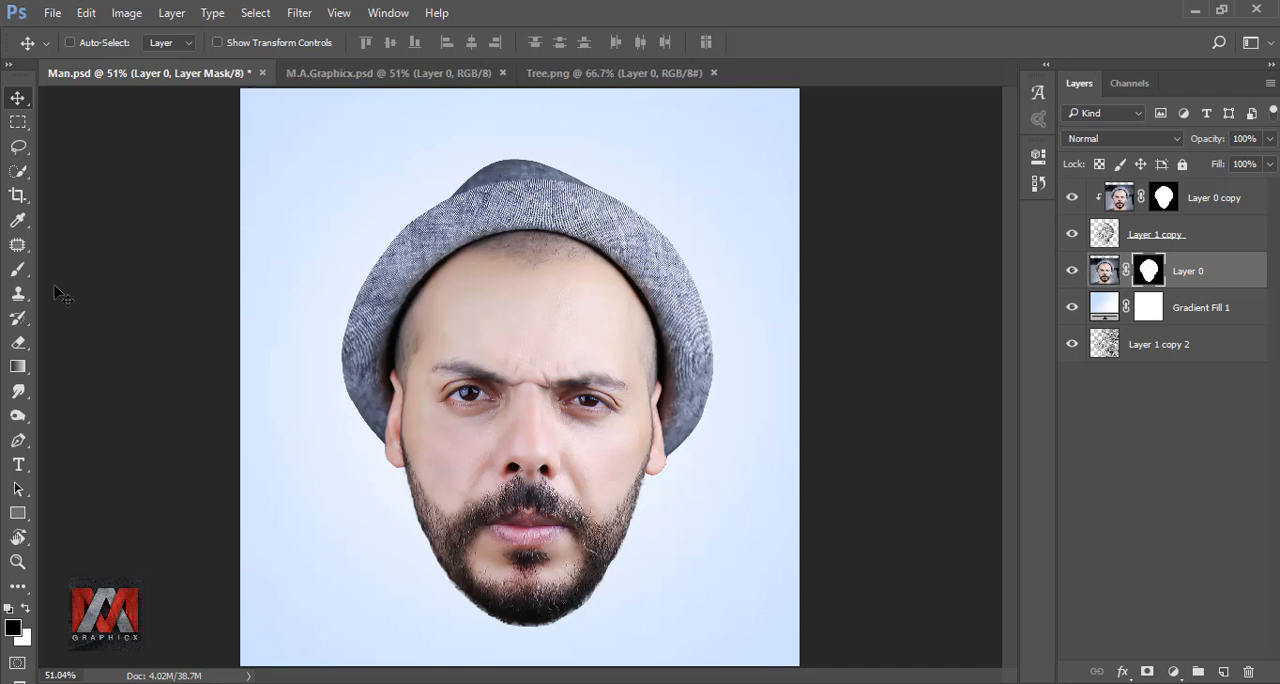
Choose the regular Brush tool and set its opacity to 64% and flow to 77%
left_click_drag(18, 270, 57, 272)
left_click(86, 272)
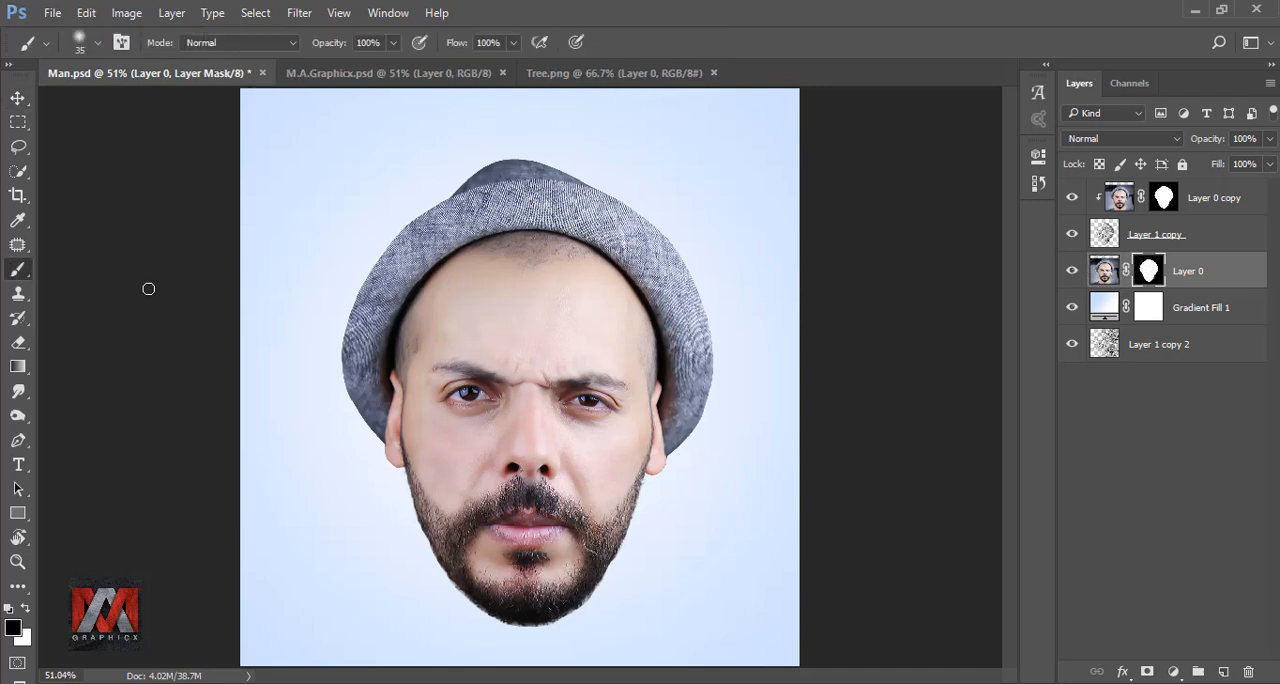
left_click(393, 42)
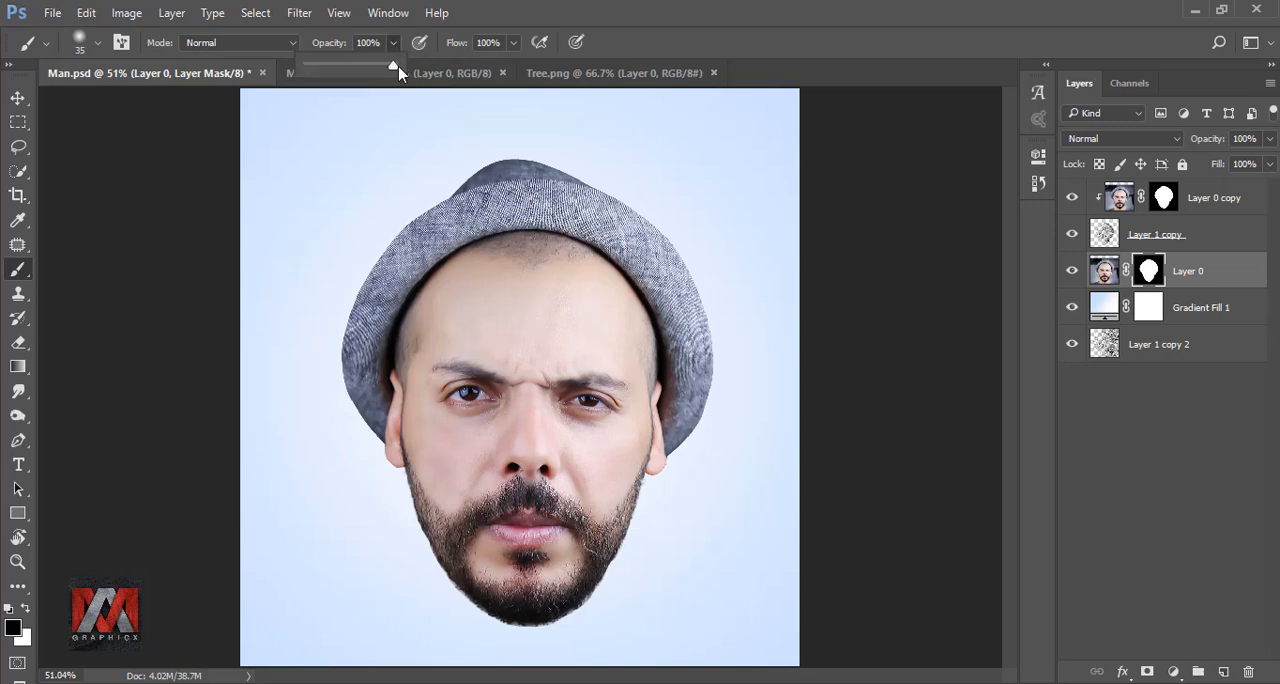
left_click_drag(388, 66, 363, 66)
left_click(513, 42)
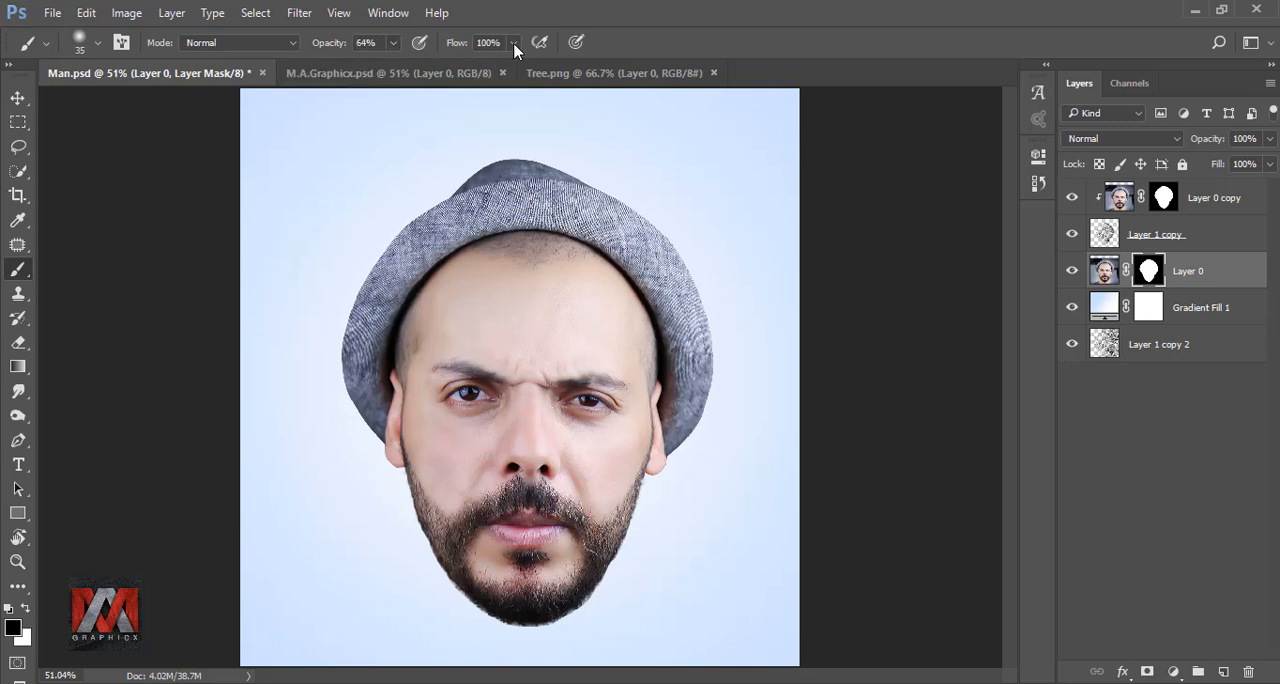
left_click(513, 42)
left_click_drag(517, 68, 494, 72)
left_click(622, 44)
Paint black with a size 175 soft brush on Layer 0's mask over the left half of the hat, face and beard to expose the branches
key("bracketright")
key("bracketright")
key("bracketright")
key("bracketright")
key("bracketright")
key("bracketright")
key("bracketright")
key("bracketright")
key("bracketright")
key("bracketright")
key("bracketright")
key("bracketright")
key("bracketright")
key("bracketleft")
key("bracketleft")
key("bracketleft")
key("bracketleft")
mouse_move(491, 184)
left_mouse_down()
mouse_move(418, 237)
mouse_move(465, 191)
mouse_move(368, 295)
mouse_move(346, 349)
mouse_move(447, 272)
mouse_move(404, 440)
mouse_move(417, 538)
mouse_move(461, 627)
mouse_move(454, 451)
mouse_move(480, 305)
mouse_move(395, 355)
left_mouse_up()
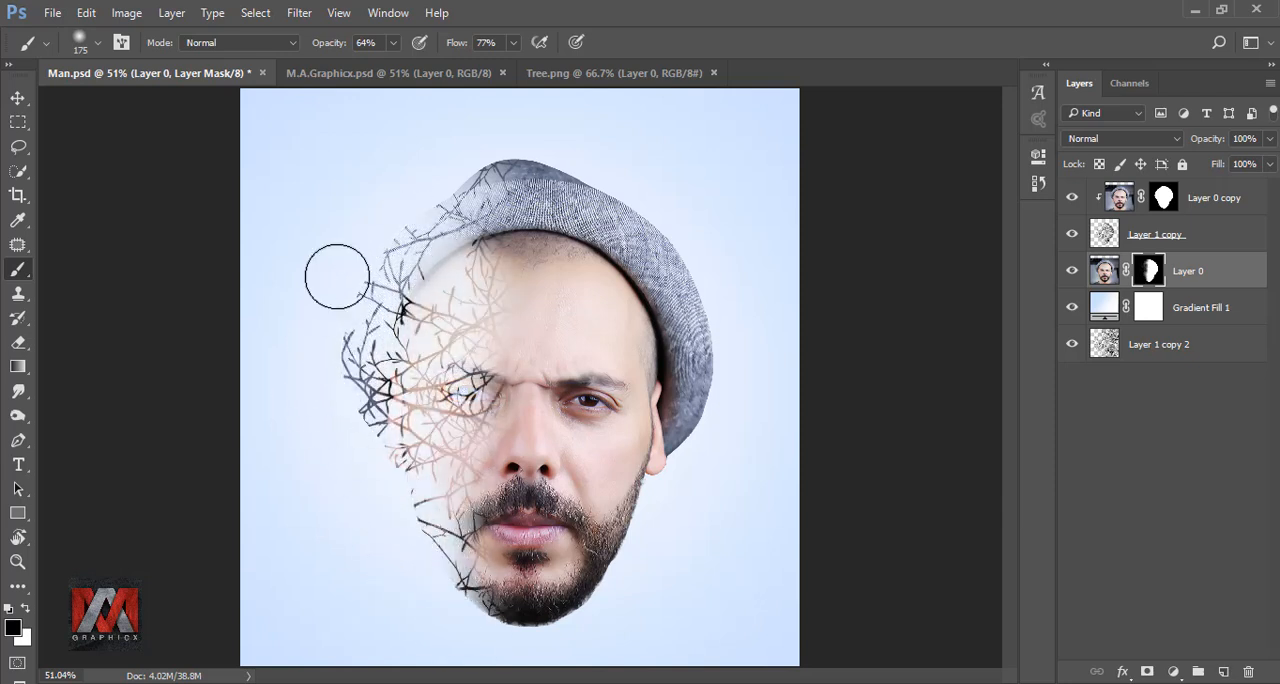
left_click_drag(415, 238, 418, 276)
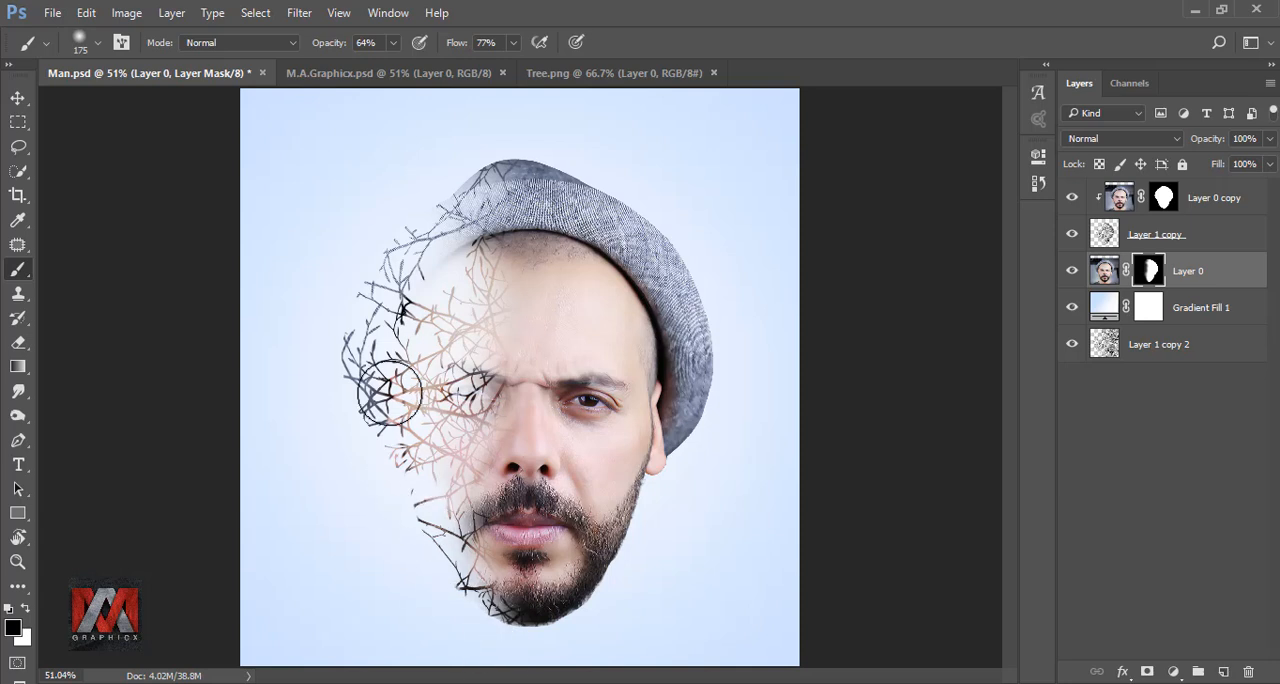
Soften the mask's transition along the forehead, nose and mouth with 22% brush opacity and flow, and repaint around the nose at 100% opacity
left_click(393, 42)
left_click_drag(512, 42, 468, 64)
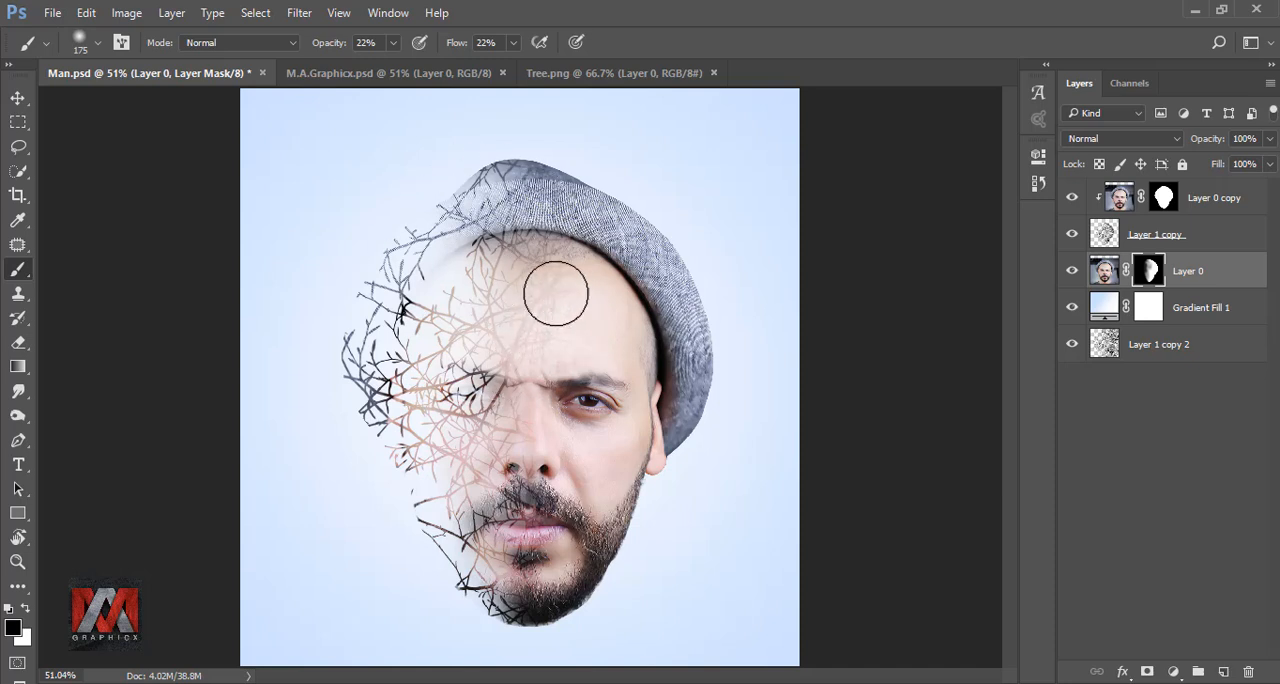
mouse_move(514, 636)
left_mouse_down()
mouse_move(523, 574)
mouse_move(499, 552)
mouse_move(526, 510)
left_mouse_up()
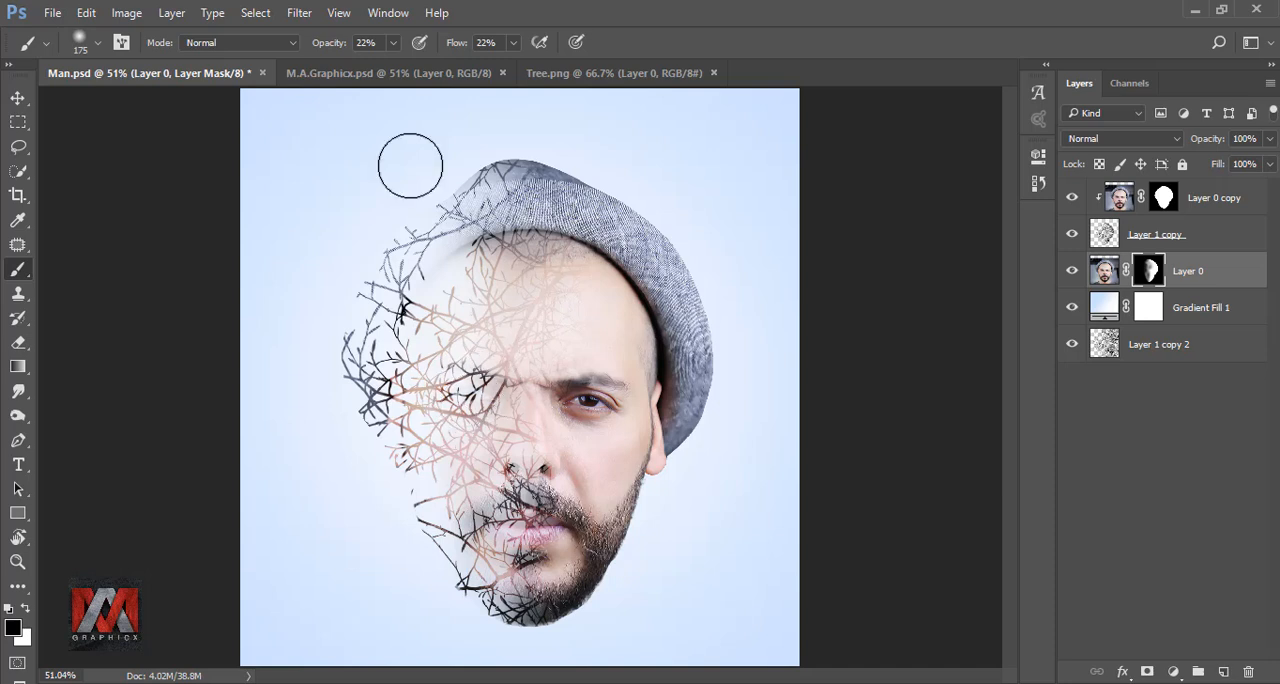
key("0")
mouse_move(500, 440)
left_mouse_down()
mouse_move(520, 471)
mouse_move(529, 457)
mouse_move(527, 483)
left_mouse_up()
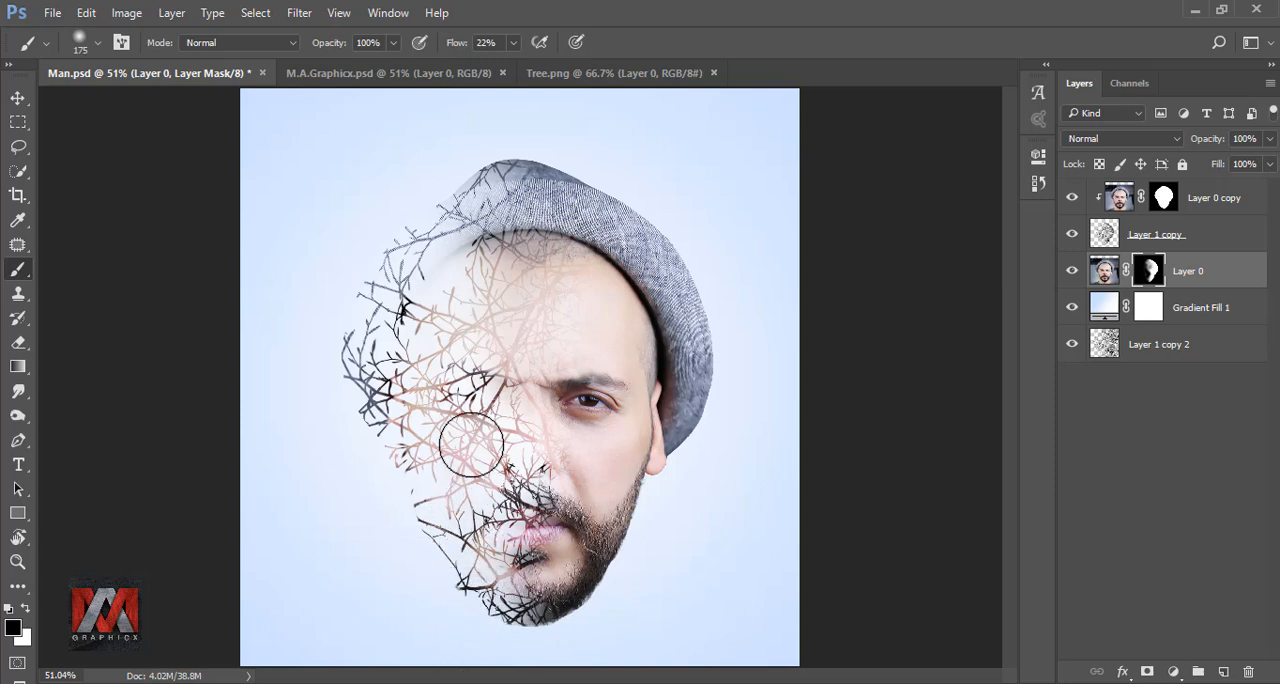
Blend the mask edge from nose to chin and up to the hat at 48% brush opacity, and compare Layer 0 hidden and shown
left_click(393, 42)
mouse_move(510, 430)
left_mouse_down()
mouse_move(538, 463)
mouse_move(542, 514)
mouse_move(526, 586)
left_mouse_up()
mouse_move(524, 256)
left_mouse_down()
mouse_move(425, 227)
mouse_move(492, 187)
left_mouse_up()
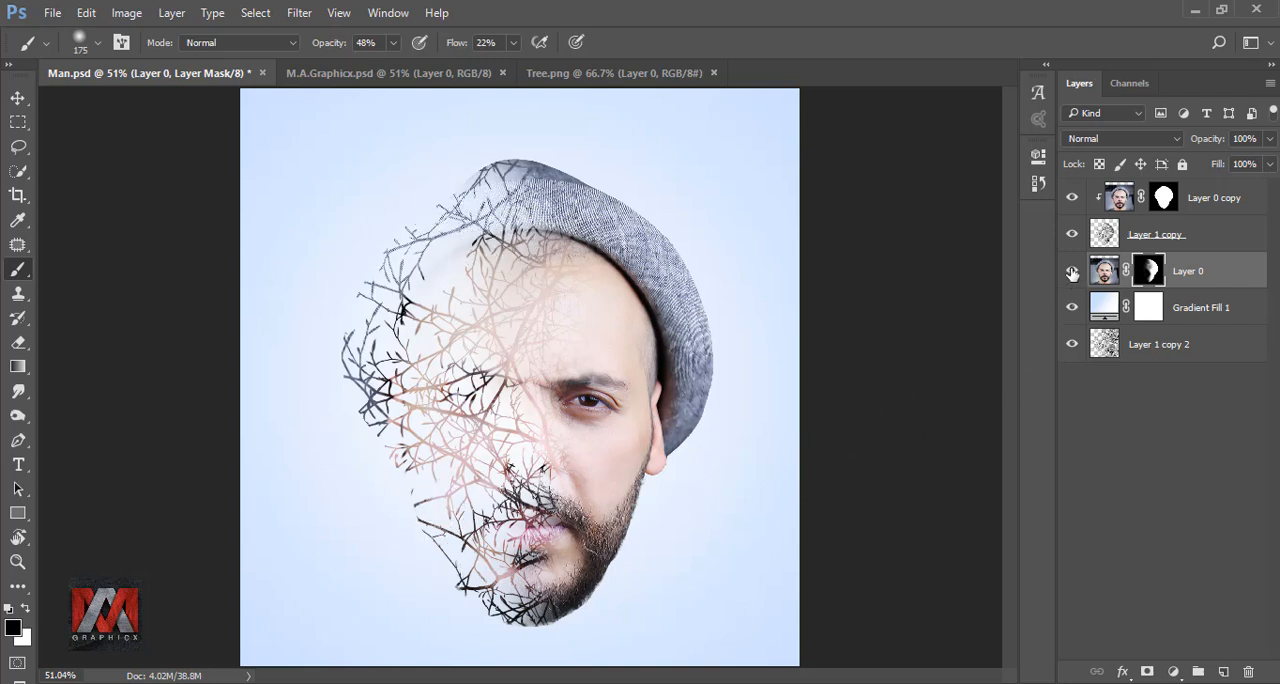
left_click(1071, 272)
left_click(1071, 272)
Clear the faint hat remains beside the forehead on Layer 0's mask, set the brush opacity to 100%, and compare the layer hidden and shown
left_click_drag(456, 258, 411, 278)
left_click(393, 42)
left_click_drag(435, 68, 446, 67)
left_click(1071, 272)
left_click(1071, 272)
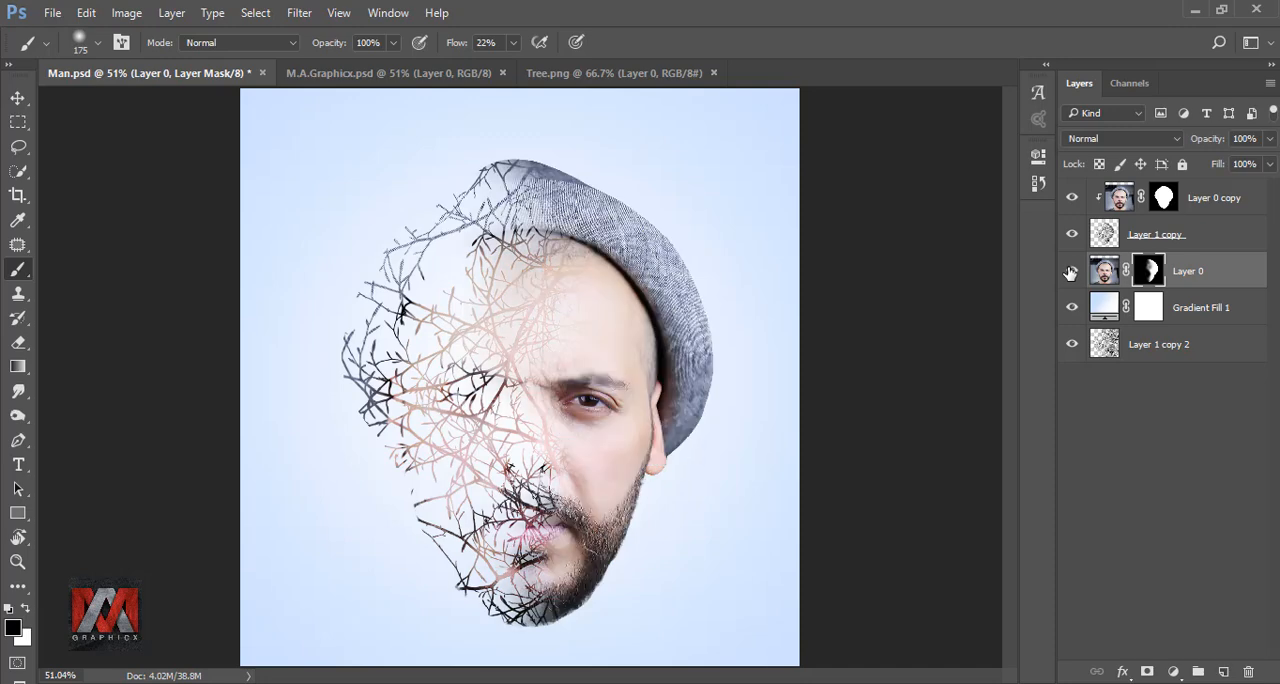
Move the Layer 1 copy 2 tree layer directly above Layer 0 and add a layer mask to it
left_click(1195, 346)
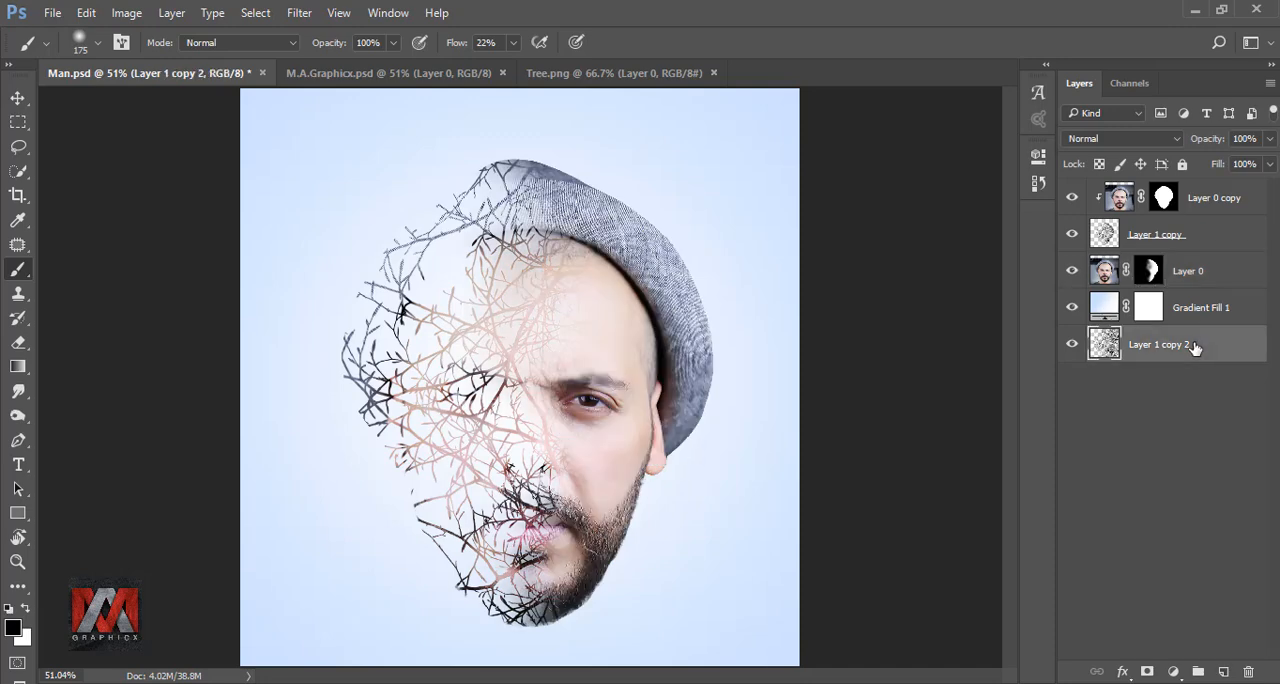
left_click_drag(1199, 346, 1190, 266)
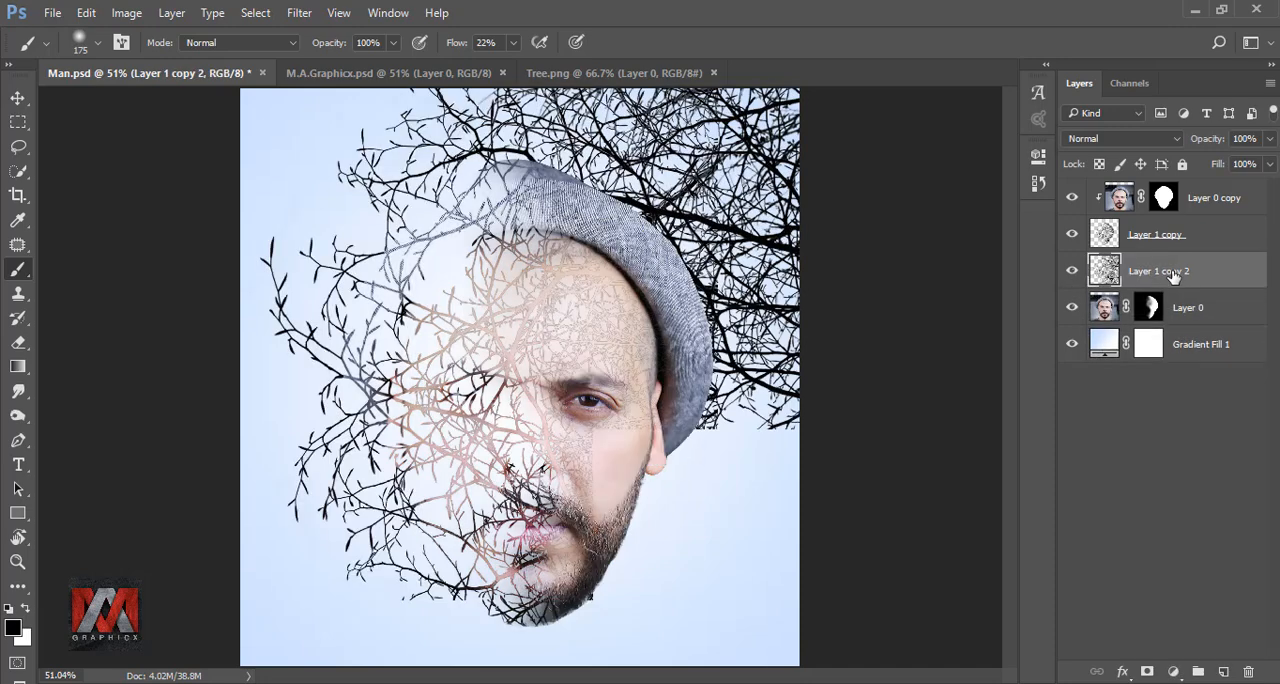
left_click(1147, 672)
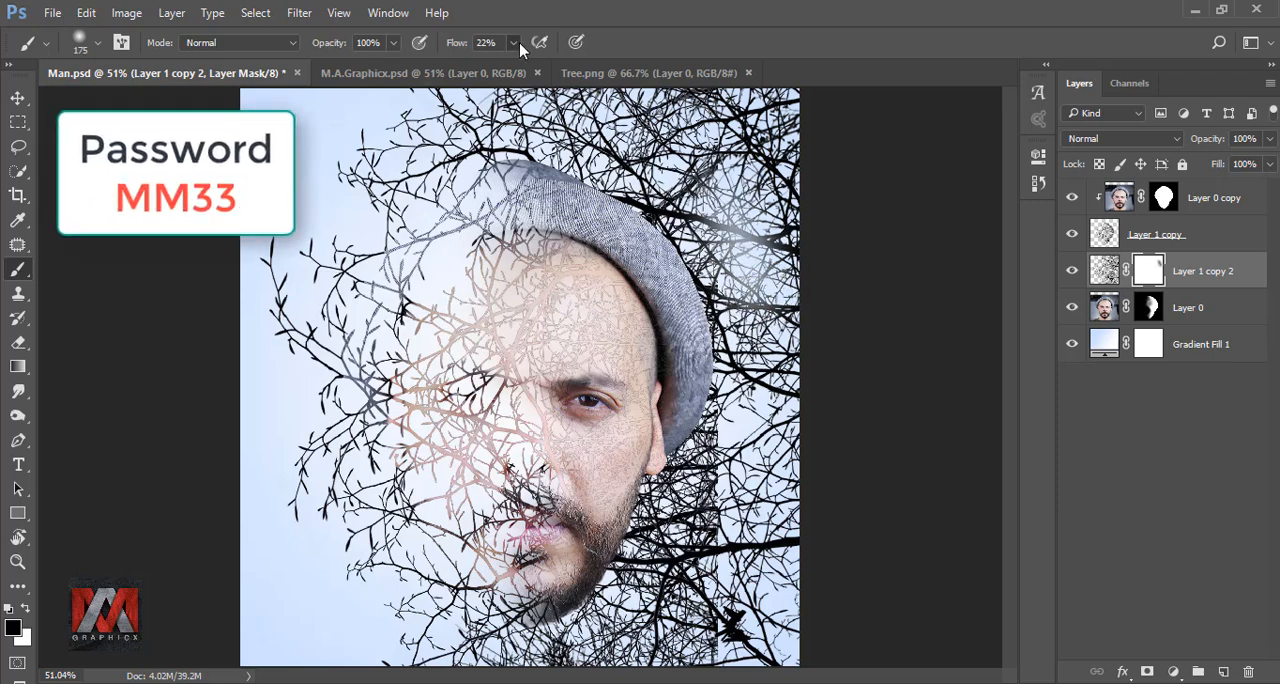
Paint out the tree layer's branches right of the head at 100% flow, refine above the hat with a size 45 brush, and compare the result
left_click_drag(513, 42, 638, 78)
mouse_move(630, 135)
left_mouse_down()
mouse_move(690, 200)
mouse_move(745, 300)
mouse_move(714, 300)
mouse_move(660, 450)
mouse_move(606, 269)
mouse_move(577, 371)
mouse_move(605, 620)
mouse_move(445, 683)
mouse_move(770, 460)
mouse_move(723, 603)
mouse_move(793, 413)
mouse_move(650, 110)
mouse_move(540, 120)
mouse_move(683, 200)
mouse_move(699, 447)
mouse_move(593, 164)
mouse_move(600, 140)
mouse_move(565, 128)
left_mouse_up()
scroll(560, 140, "up", 3)
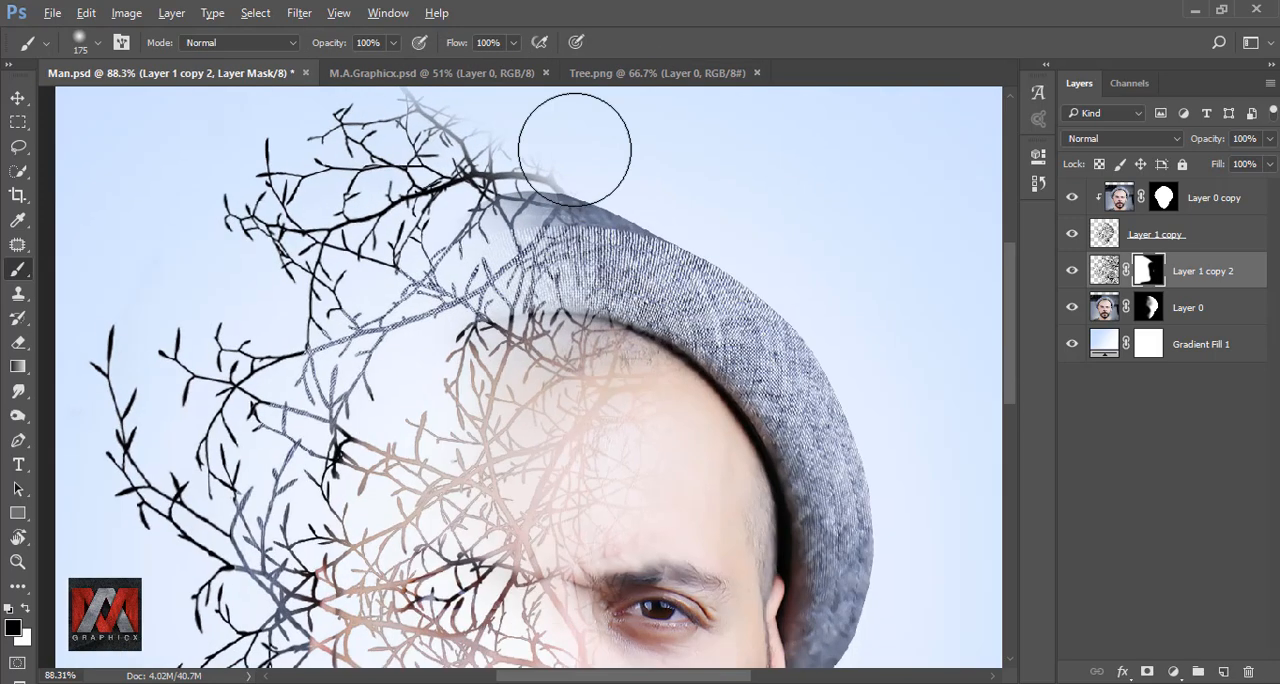
key("bracketleft")
key("bracketleft")
key("bracketleft")
key("bracketleft")
key("bracketleft")
key("bracketleft")
key("bracketleft")
key("bracketleft")
key("bracketleft")
left_click_drag(565, 178, 522, 152)
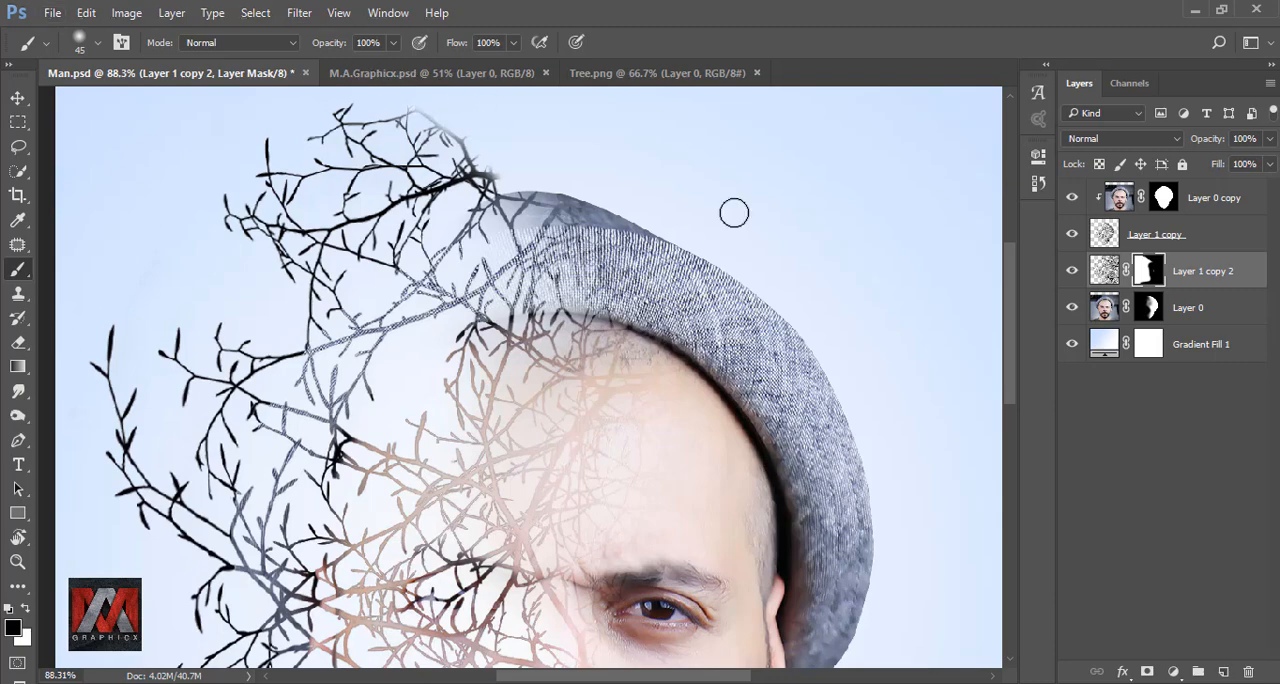
scroll(700, 210, "down", 4)
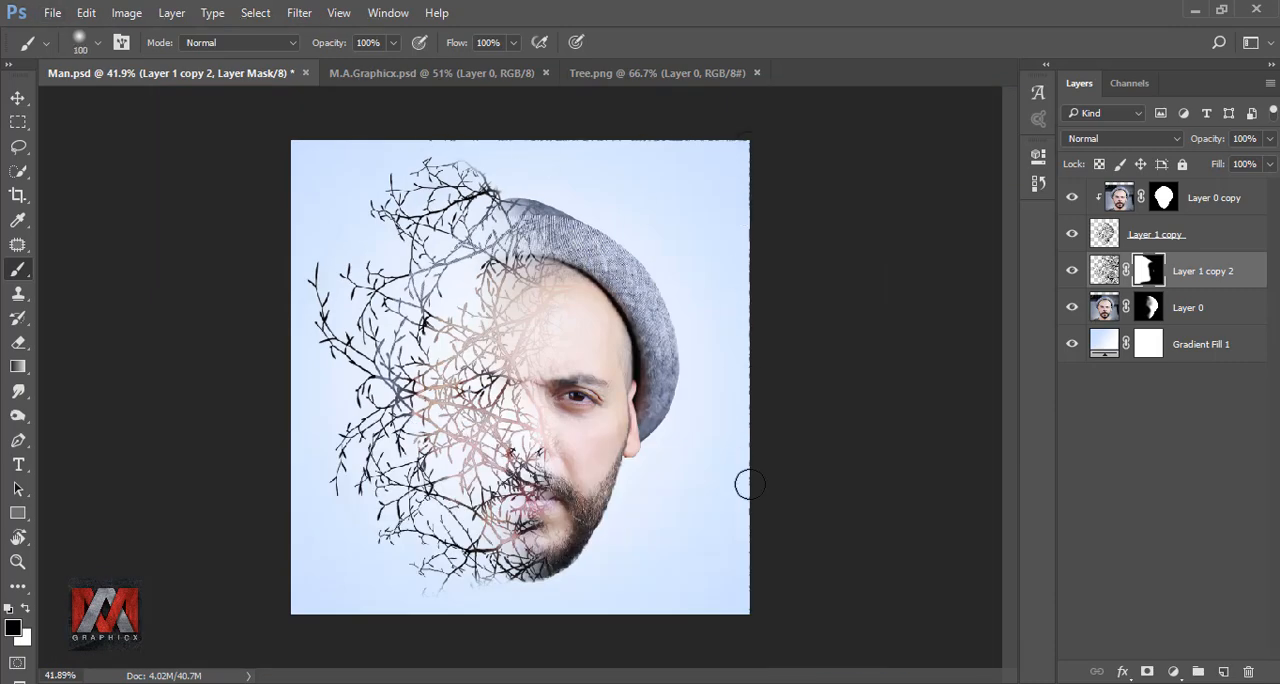
key("ctrl+0")
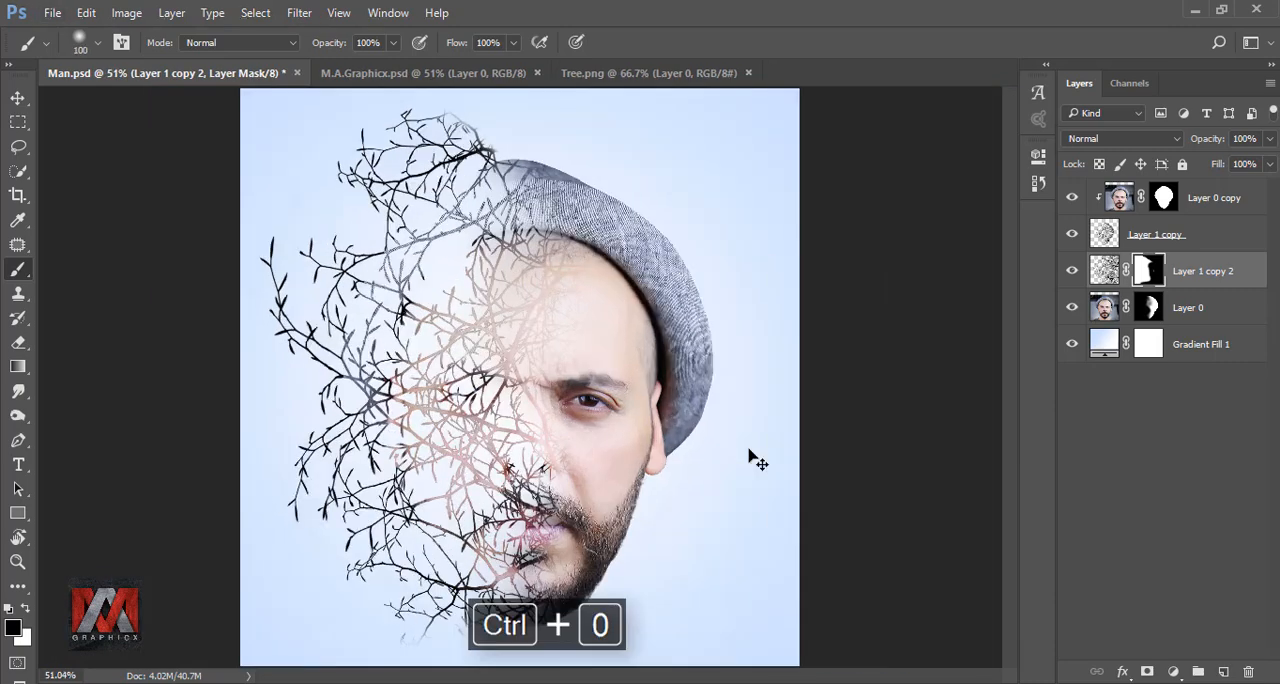
left_click(1071, 272)
left_click(1071, 272)
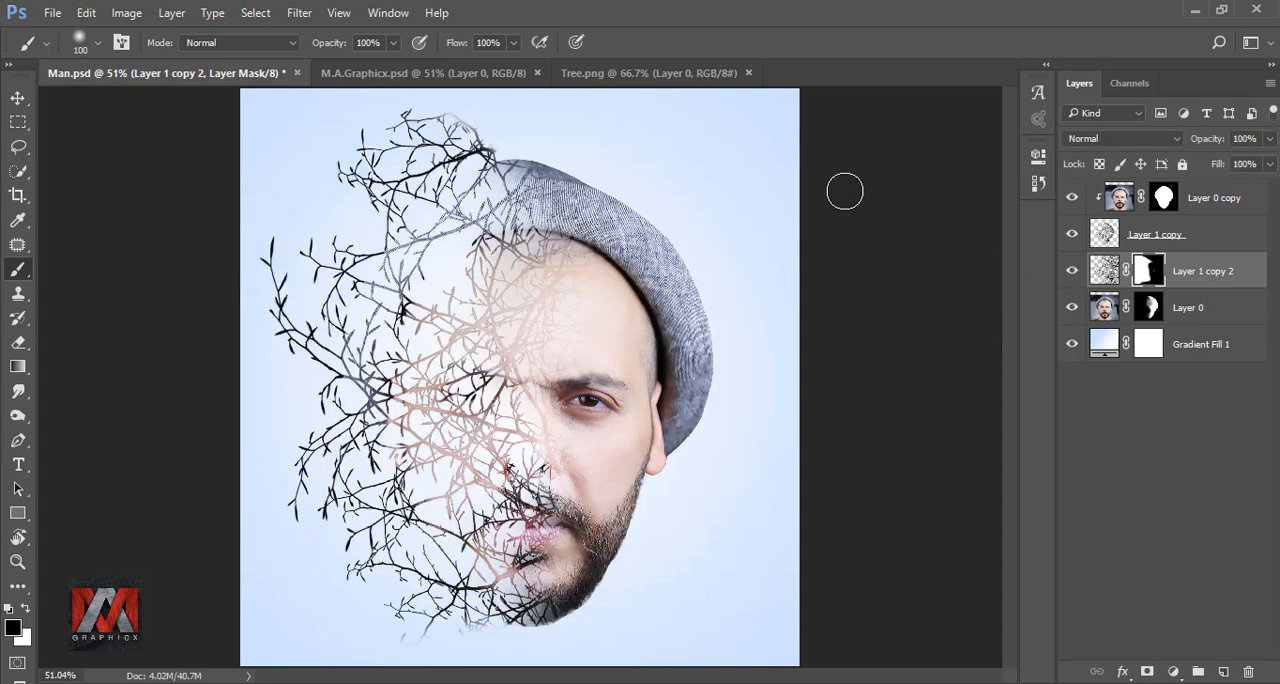
Mask off the upper branches above the hat, clean their faded tips with a size 25 brush, and compare the tree layer hidden and shown
mouse_move(510, 125)
left_mouse_down()
mouse_move(425, 120)
mouse_move(506, 113)
mouse_move(461, 126)
mouse_move(511, 145)
mouse_move(460, 147)
left_mouse_up()
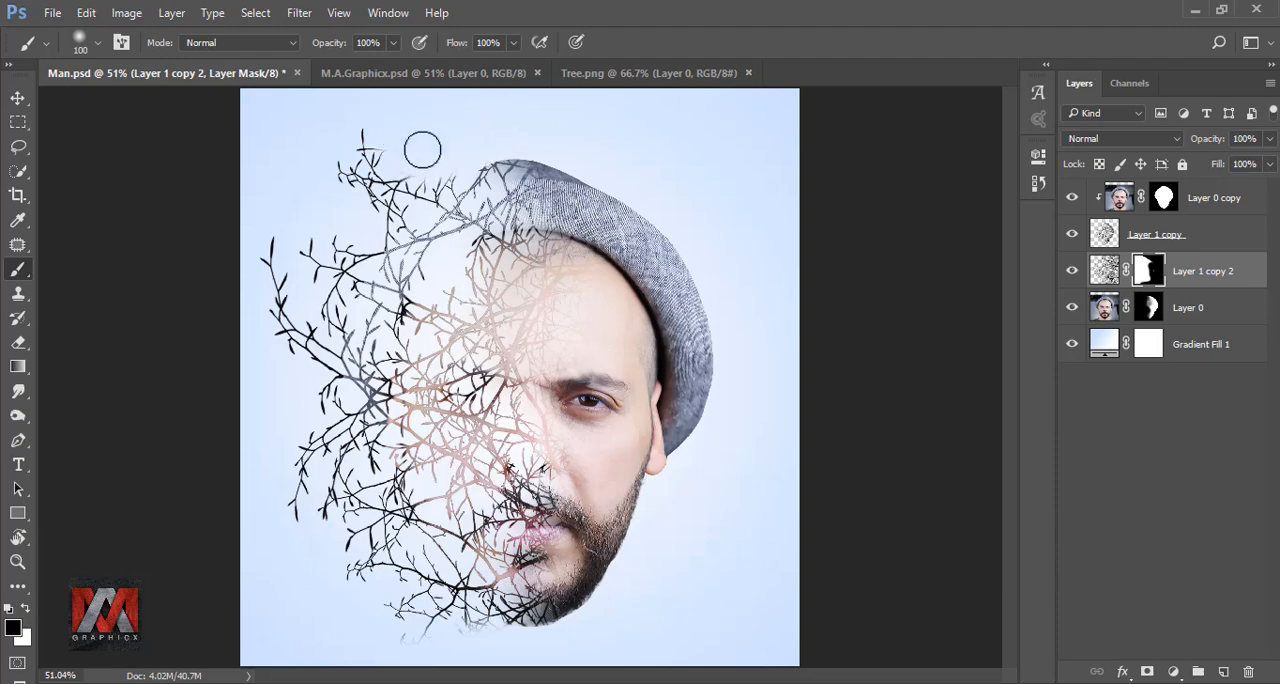
scroll(427, 147, "up", 5)
key("bracketleft")
key("bracketleft")
key("bracketleft")
key("bracketleft")
key("bracketleft")
key("bracketleft")
key("bracketleft")
key("bracketleft")
key("bracketleft")
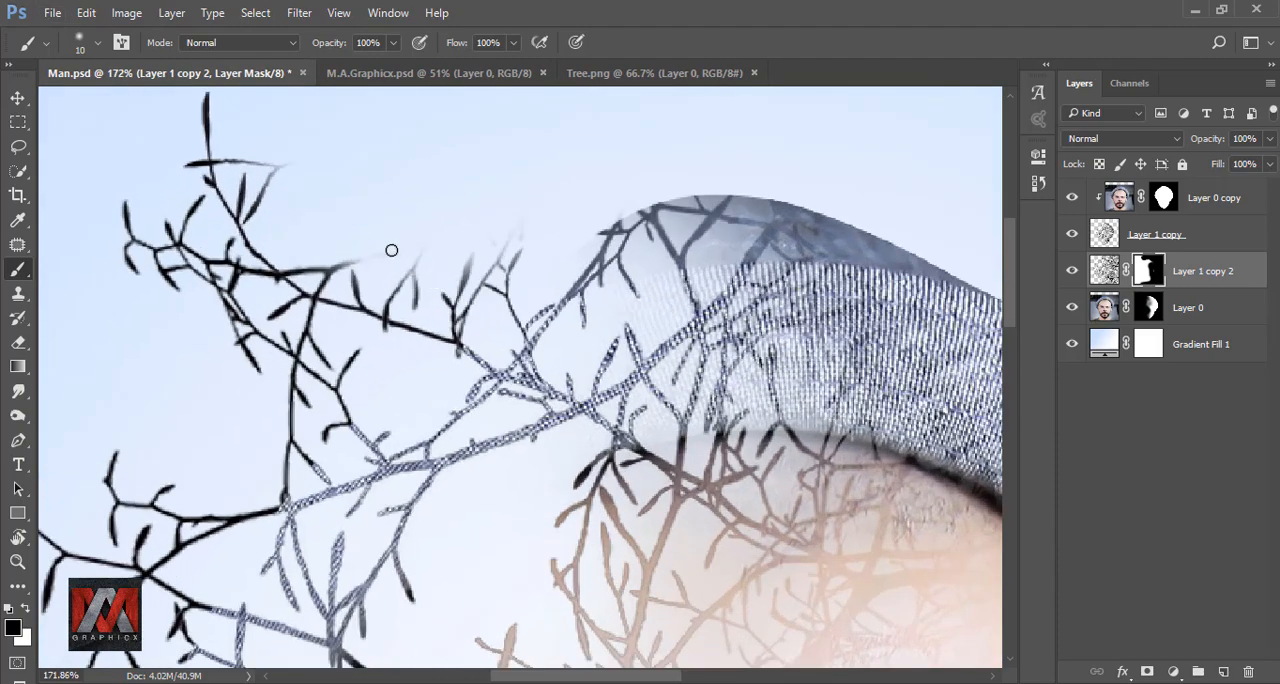
key("bracketright")
key("bracketright")
key("bracketright")
mouse_move(345, 265)
left_mouse_down()
mouse_move(421, 242)
mouse_move(412, 287)
mouse_move(424, 260)
mouse_move(513, 238)
mouse_move(456, 292)
left_mouse_up()
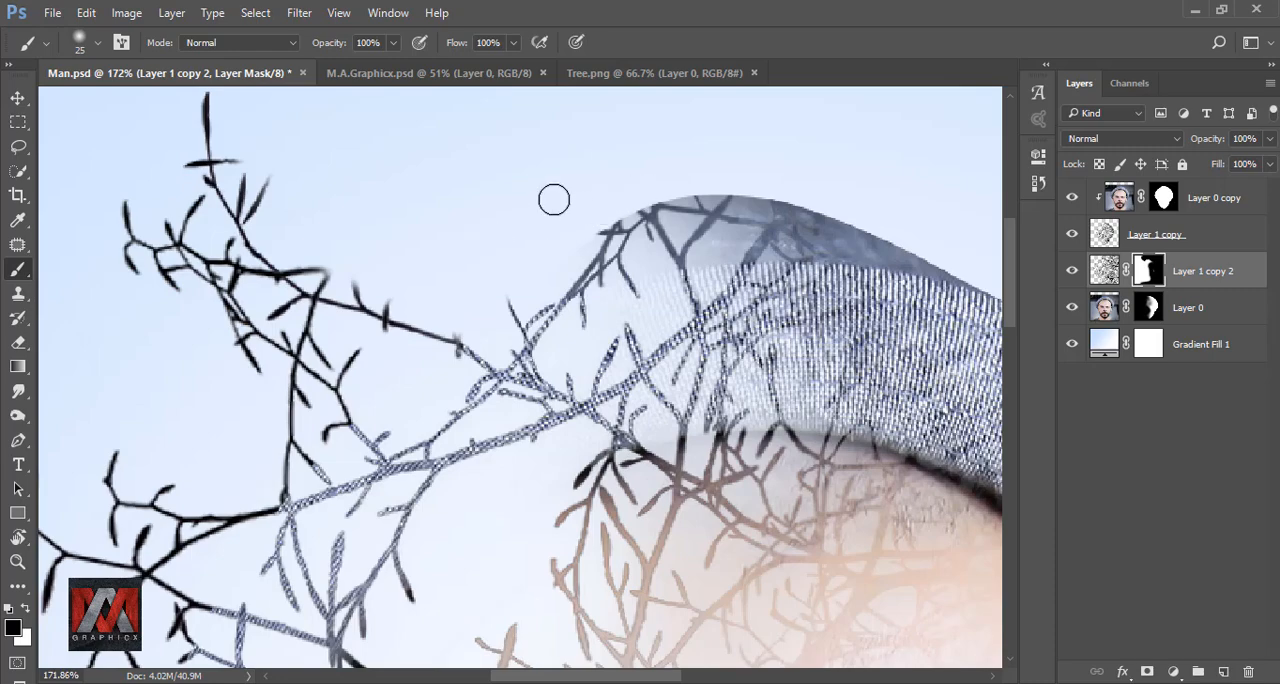
key("ctrl+0")
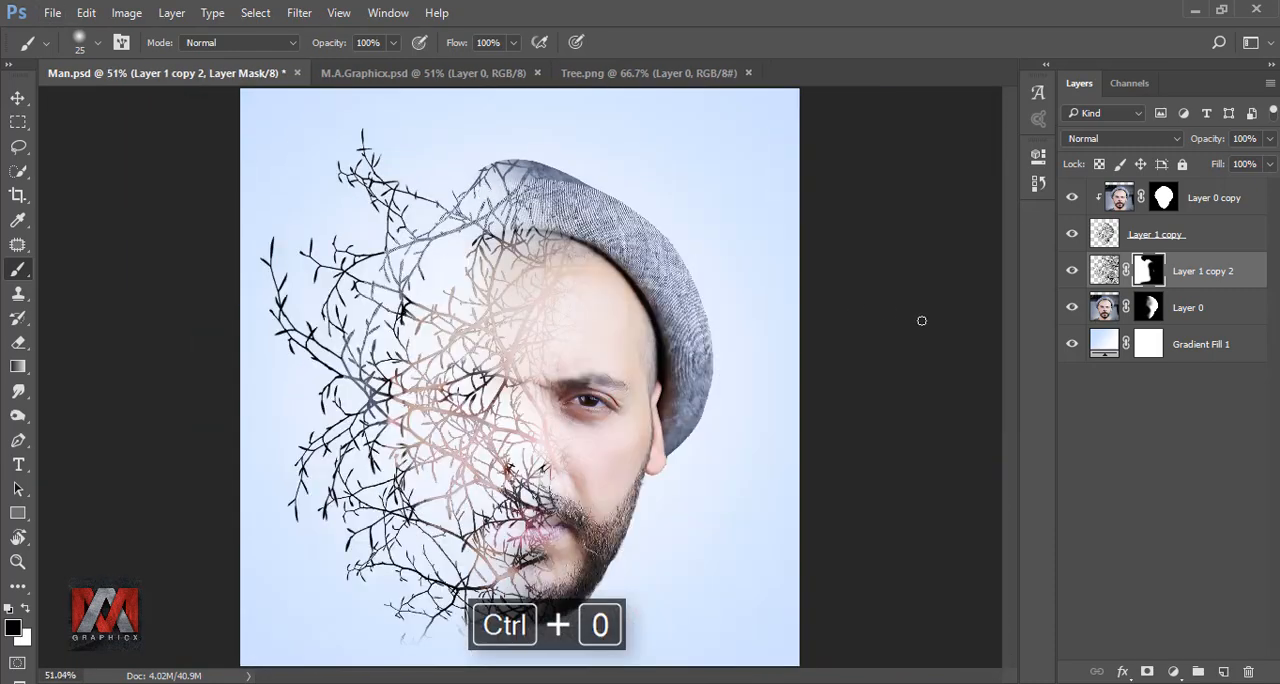
left_click(1072, 271)
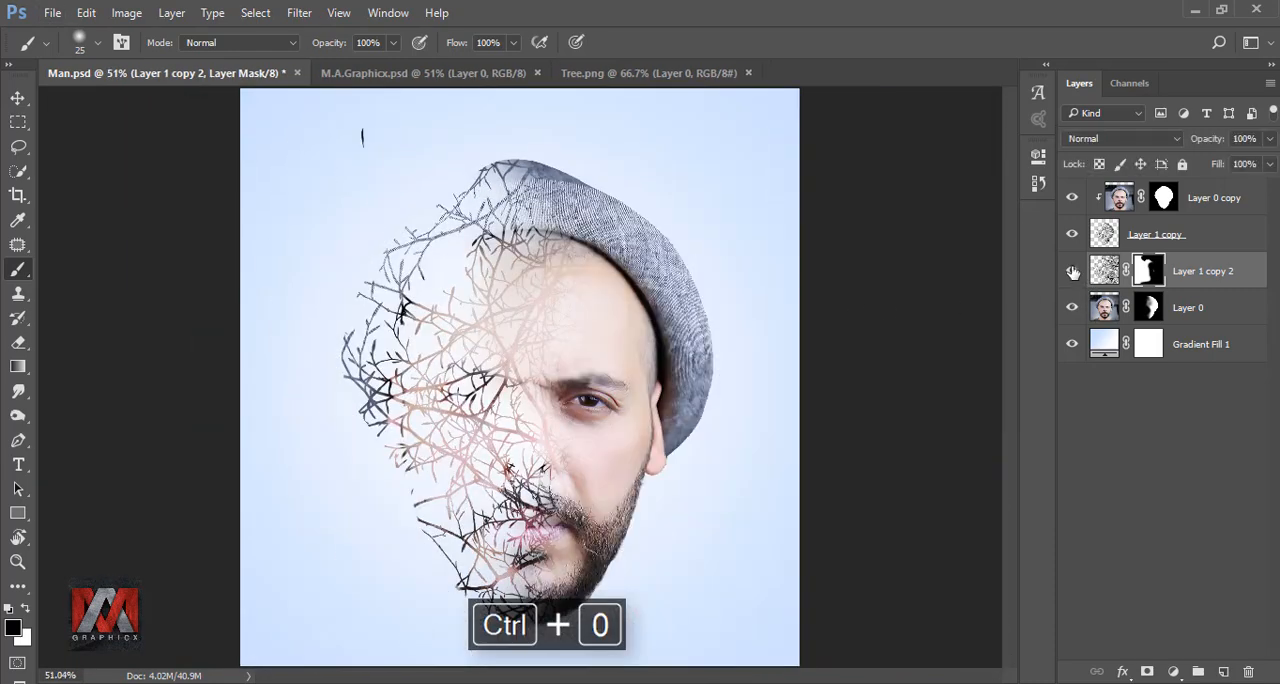
left_click(1072, 271)
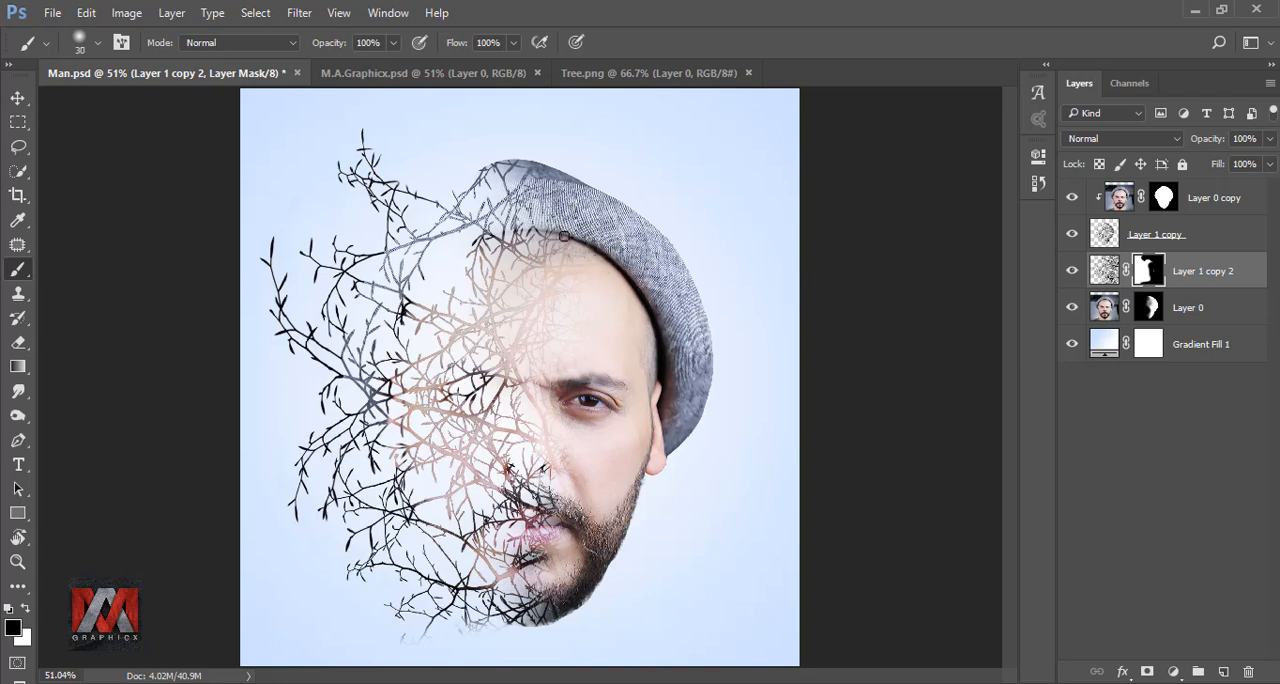
Mask the remaining tree layer branches over the hat and face with a size 200 brush, and compare the layer hidden and shown
mouse_move(558, 200)
left_mouse_down()
mouse_move(568, 262)
mouse_move(501, 326)
mouse_move(487, 319)
mouse_move(452, 404)
mouse_move(493, 390)
mouse_move(606, 596)
left_mouse_up()
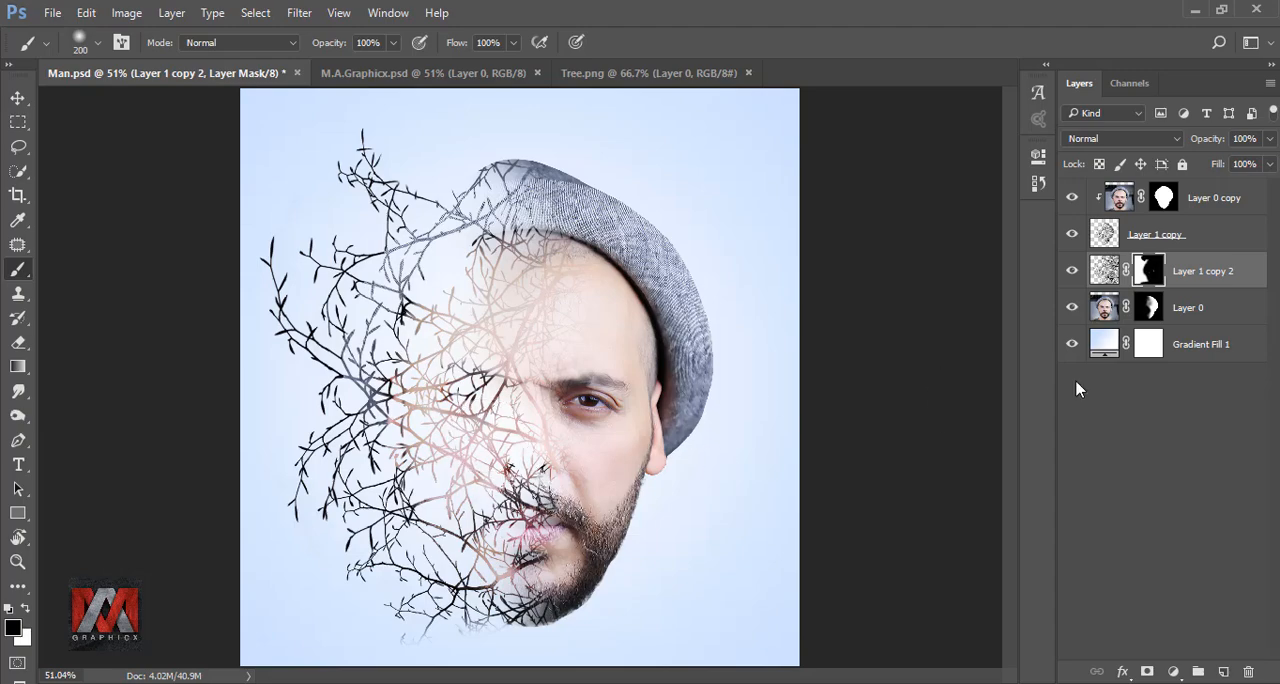
left_click(1072, 271)
left_click(1072, 271)
Paint out the fading branches just below the chin on Layer 1 copy 2's mask with a size 30 soft brush
scroll(480, 578, "up", 5)
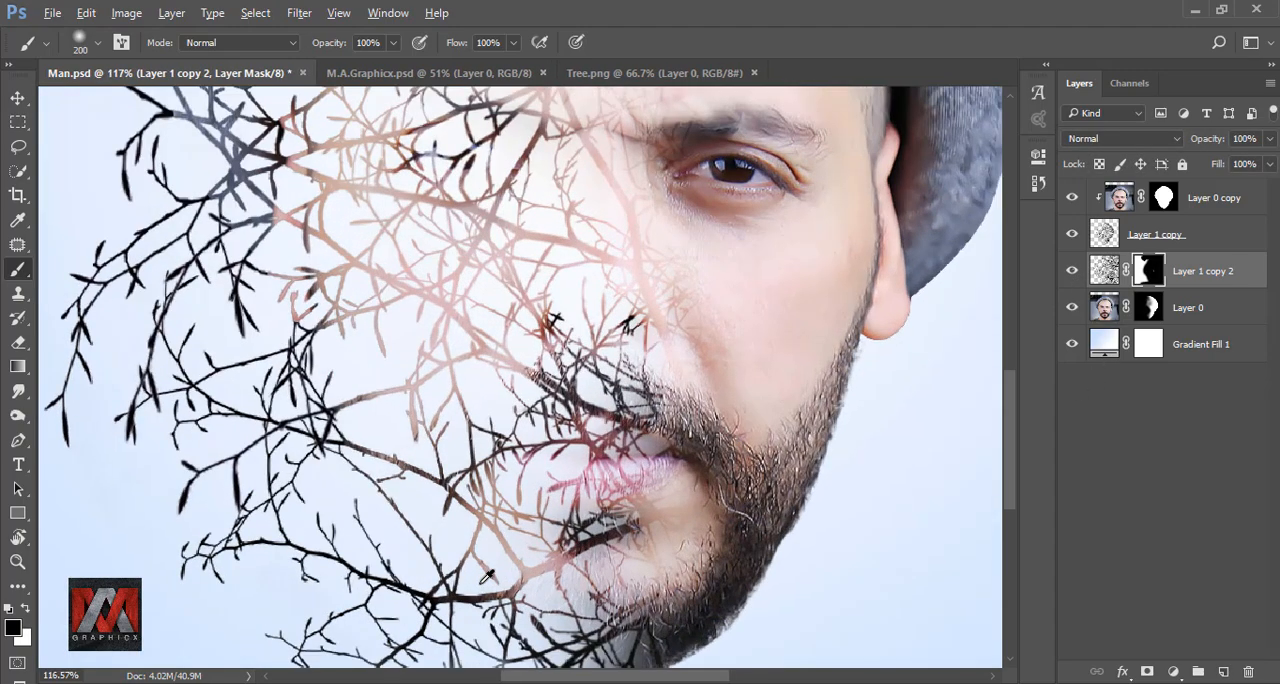
scroll(630, 535, "down", 5)
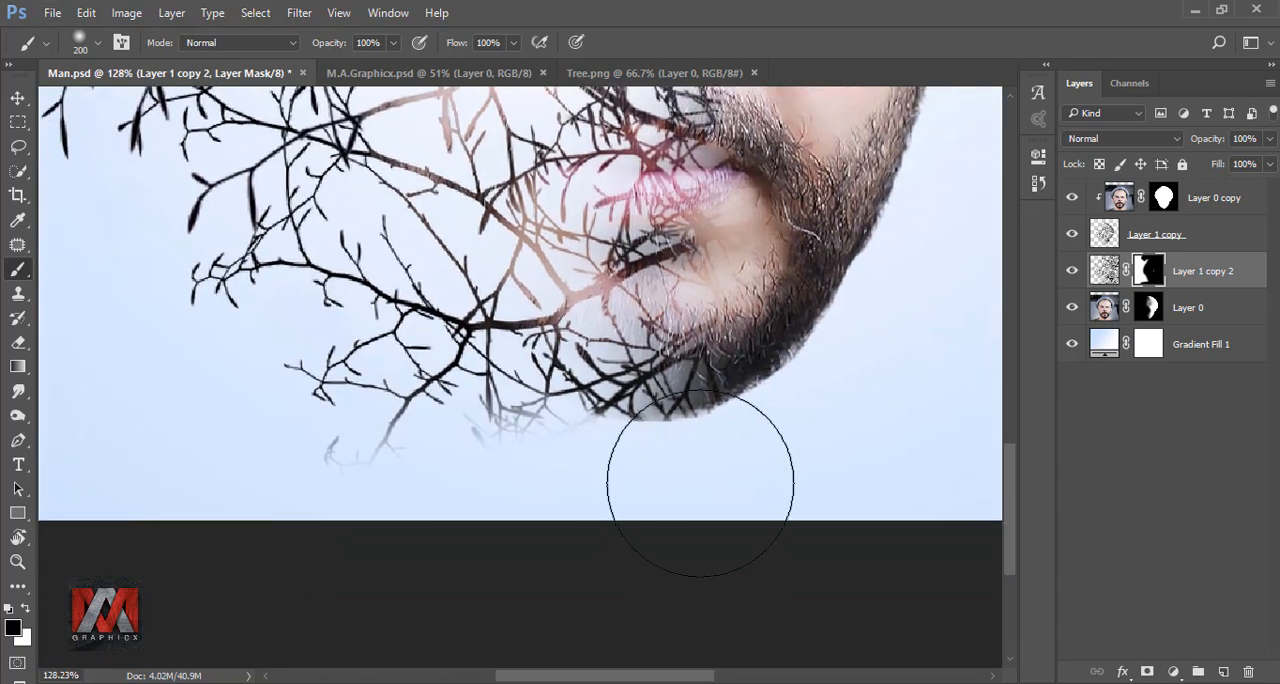
key("bracketleft")
key("bracketleft")
key("bracketleft")
key("bracketleft")
key("bracketleft")
key("bracketleft")
key("bracketleft")
key("bracketleft")
key("bracketleft")
key("bracketleft")
key("bracketleft")
scroll(582, 449, "up", 2)
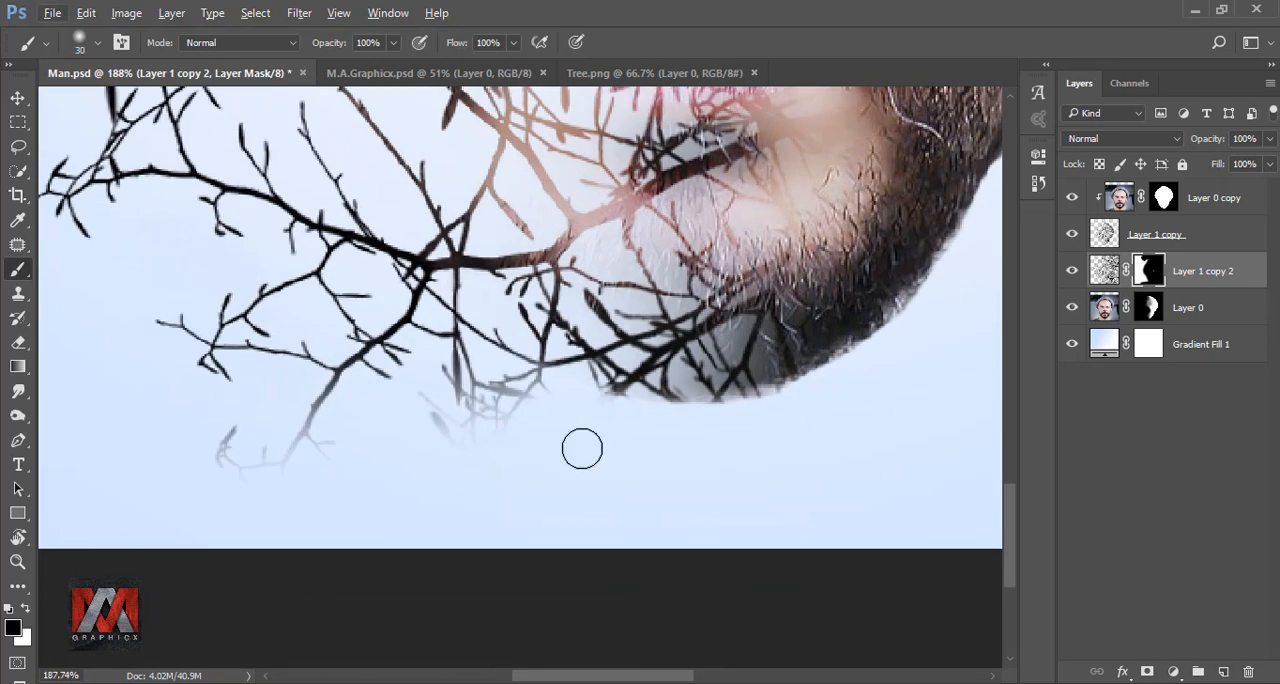
mouse_move(549, 400)
left_mouse_down()
mouse_move(504, 434)
mouse_move(451, 385)
left_mouse_up()
scroll(531, 395, "up", 3)
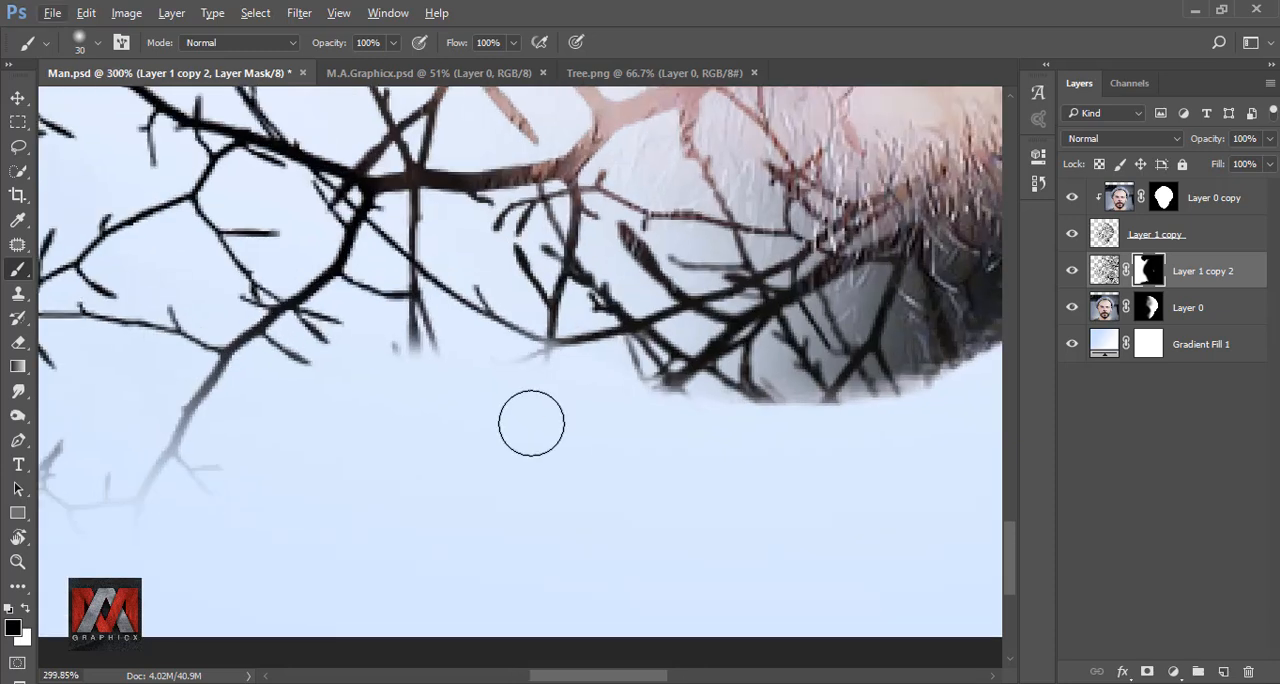
Switch to the 48 px hard round brush, reduce it to size 9, and mask out the blurry twig ends below the chin
left_click(77, 42)
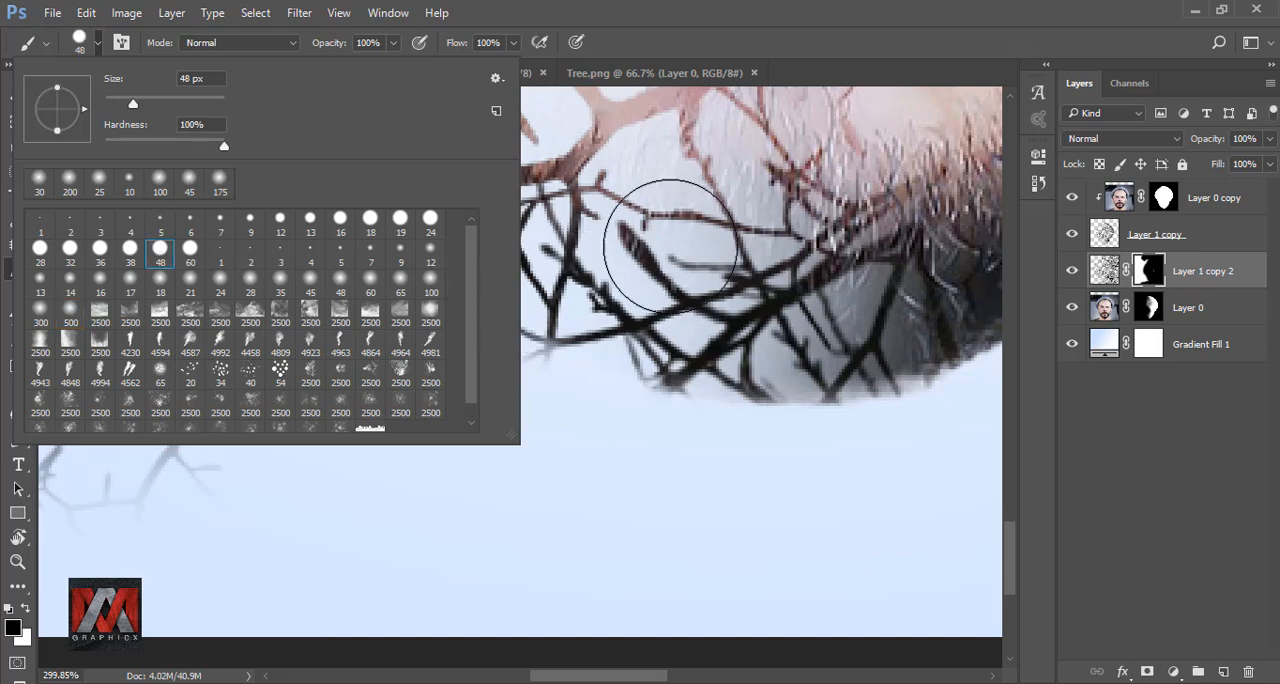
left_click(728, 57)
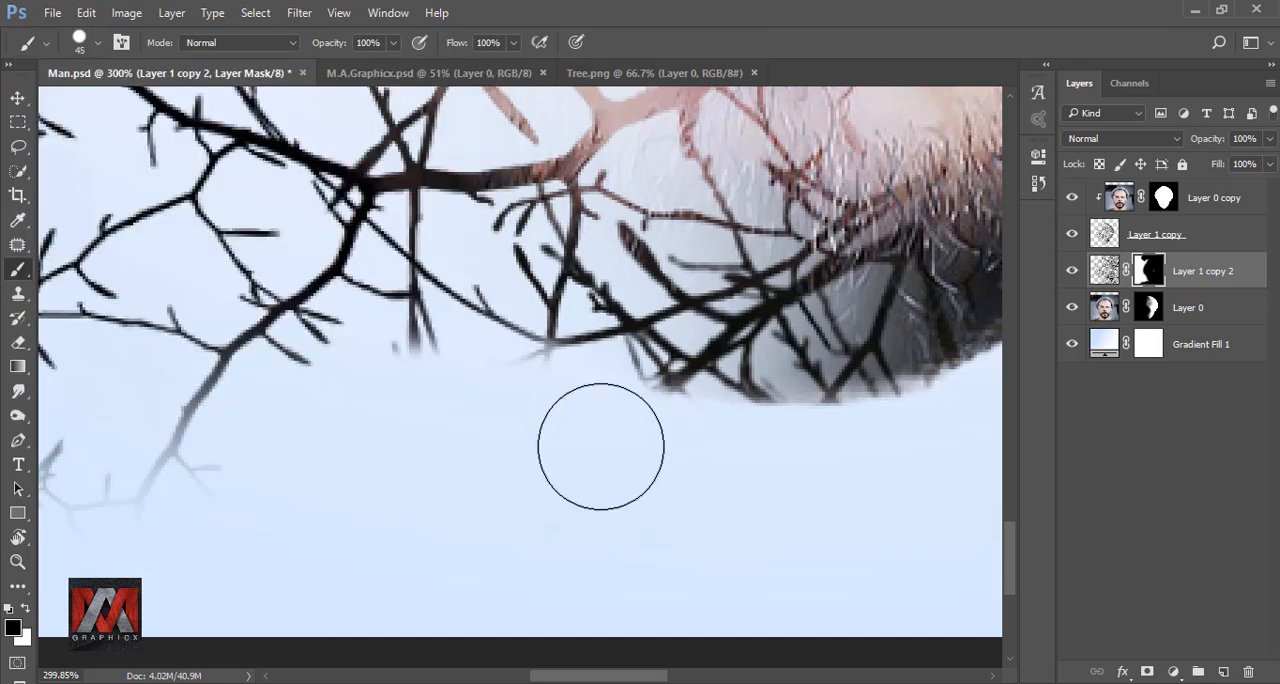
key("bracketleft")
key("bracketleft")
key("bracketleft")
key("bracketleft")
key("bracketleft")
key("bracketleft")
key("bracketleft")
key("bracketleft")
key("bracketleft")
key("bracketleft")
key("bracketleft")
key("bracketleft")
key("bracketleft")
left_click_drag(520, 361, 563, 361)
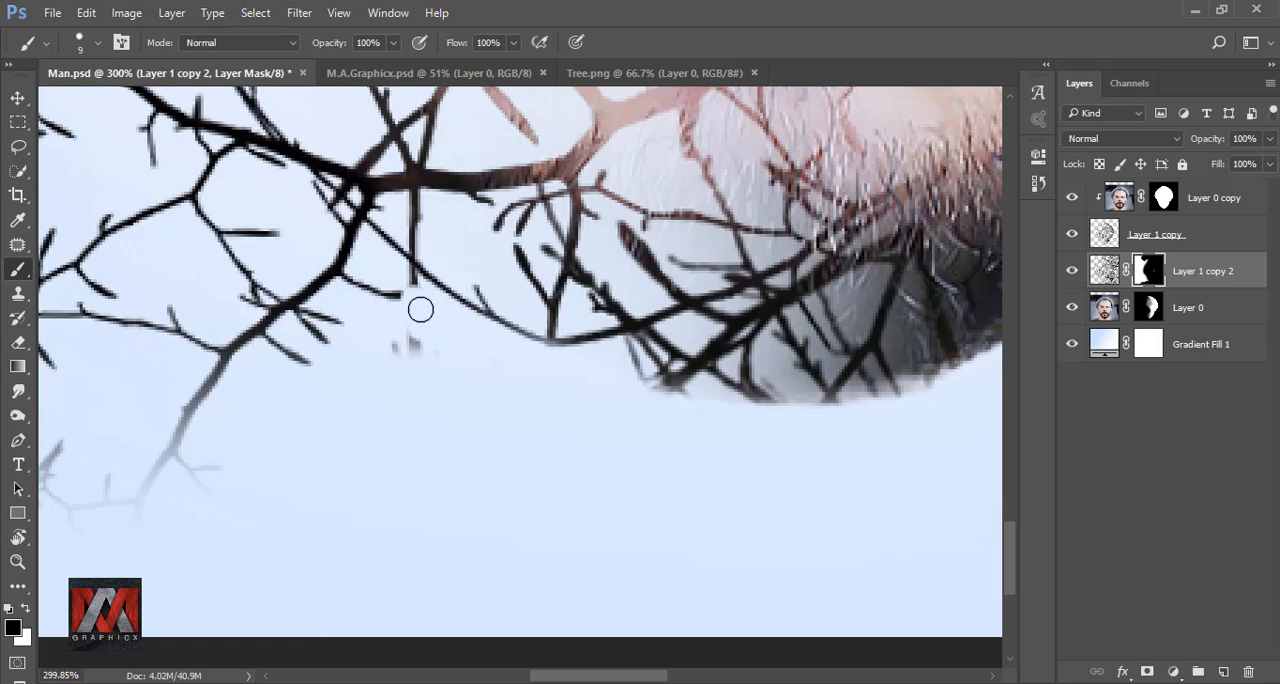
Trim the faded lowest branch left of the chin on the mask with the hard brush, enlarging it to size 25 for the remaining twigs
left_click_drag(254, 488, 407, 391)
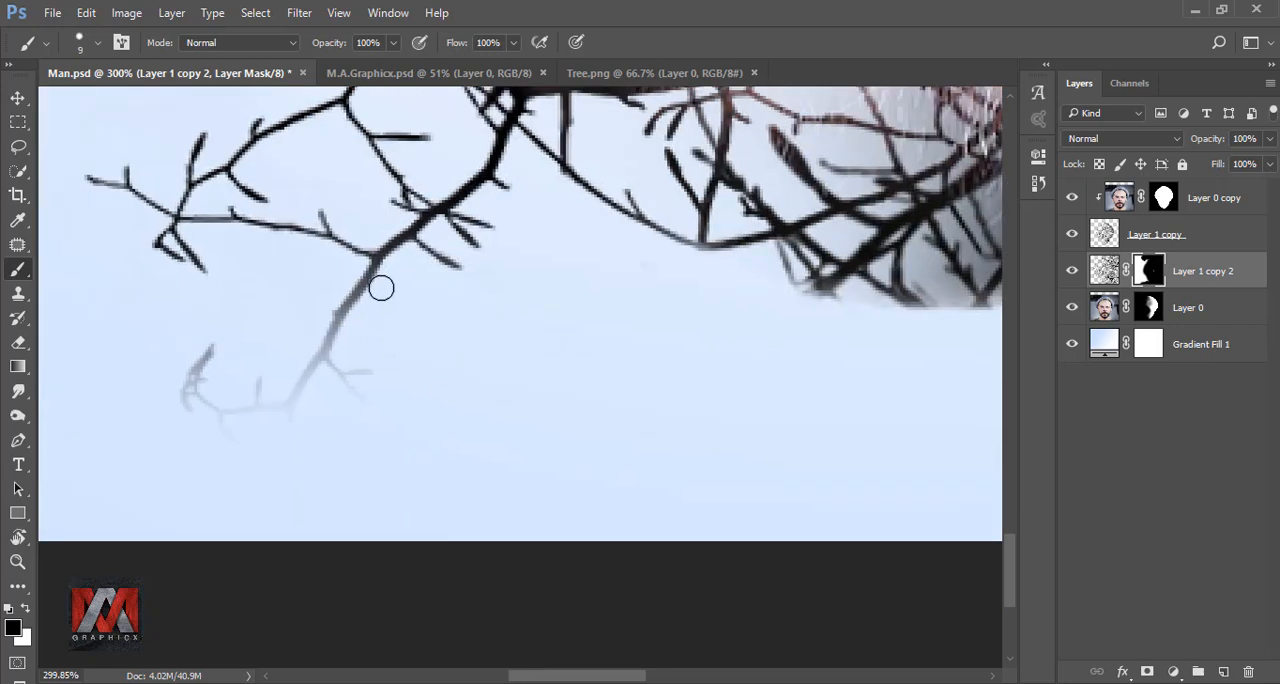
left_click_drag(381, 288, 344, 317)
key("bracketright")
key("bracketright")
left_click_drag(262, 405, 203, 374)
scroll(345, 362, "down", 11)
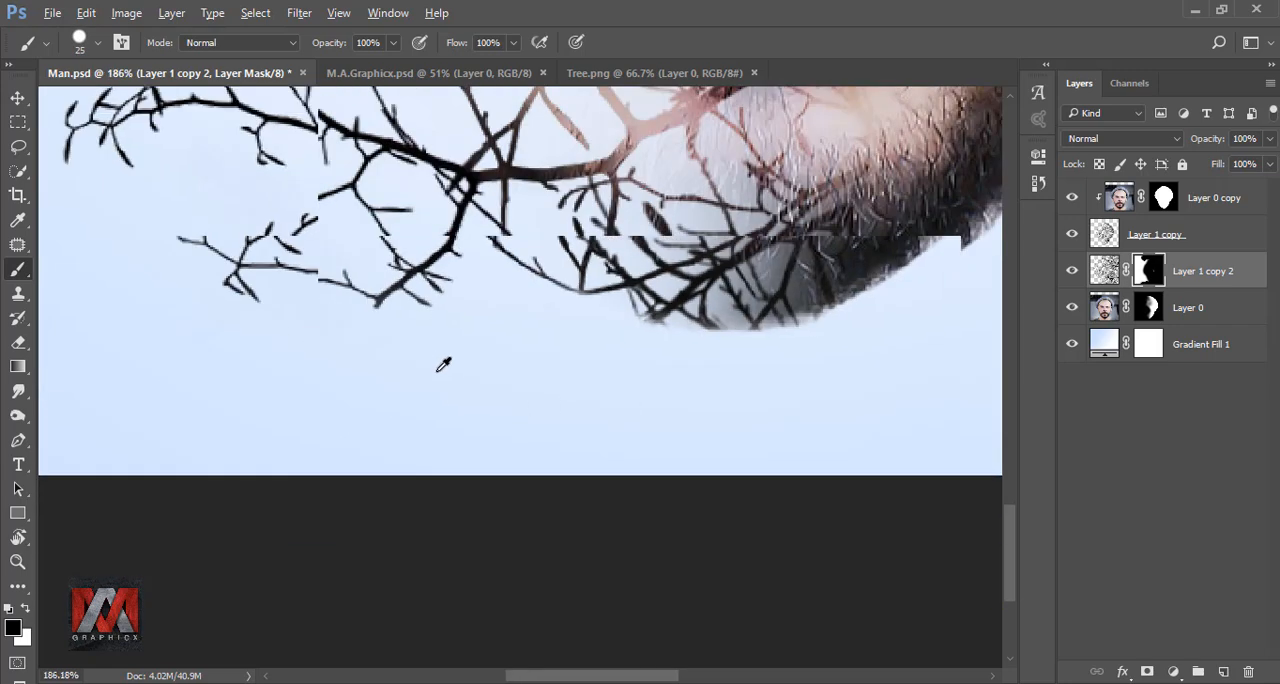
key("ctrl+0")
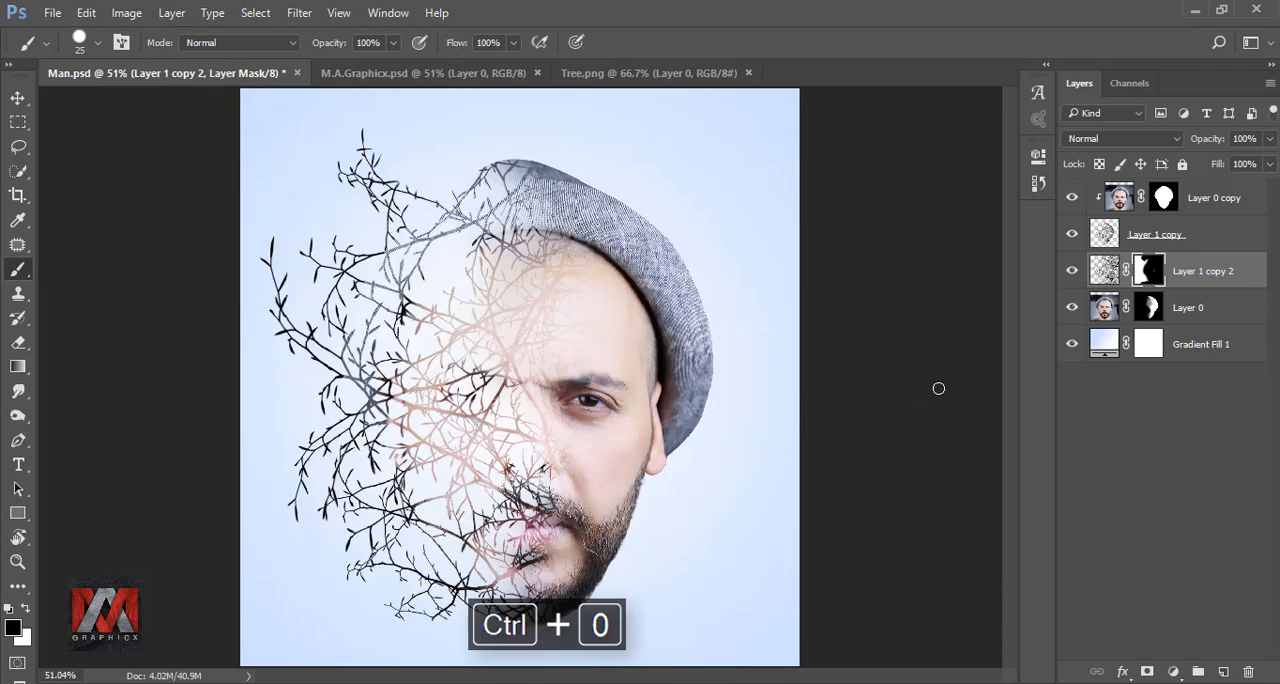
Compare the composite with Layer 1 copy 2 hidden and shown
left_click(1105, 270)
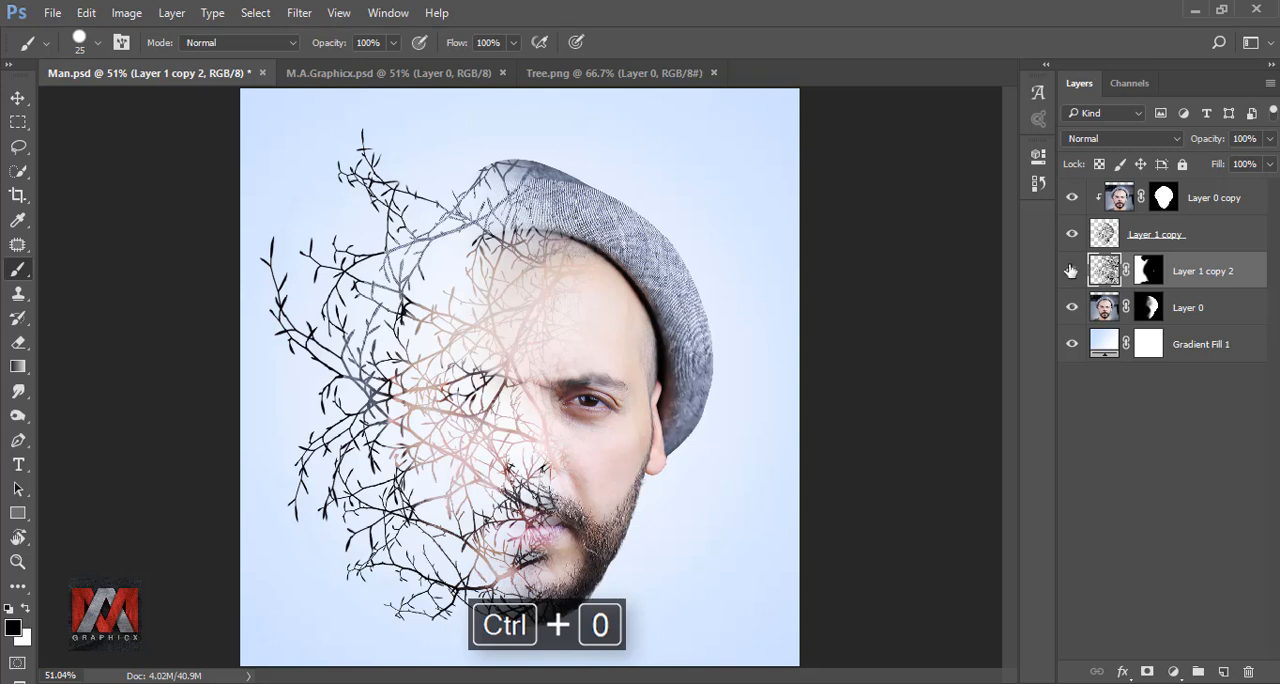
left_click(1071, 271)
left_click(1071, 271)
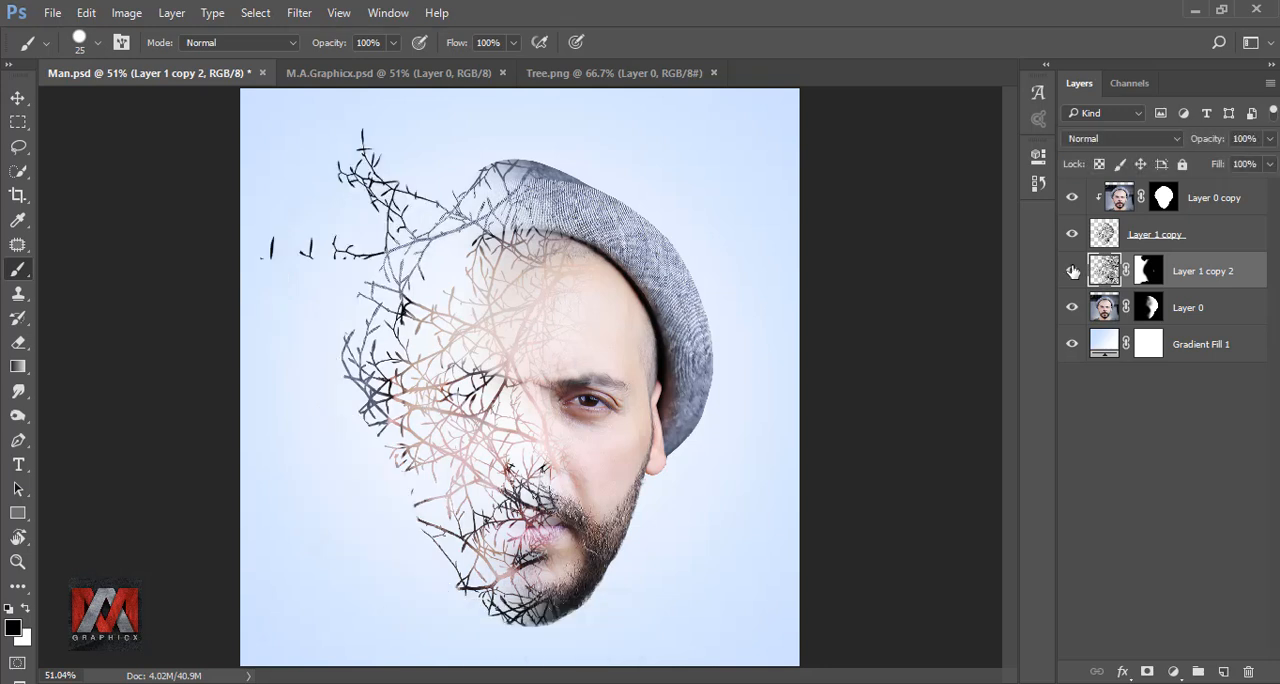
Add a new layer directly above Gradient Fill 1 and paint one black dab on it with a size 300 soft round brush
left_click(1103, 342)
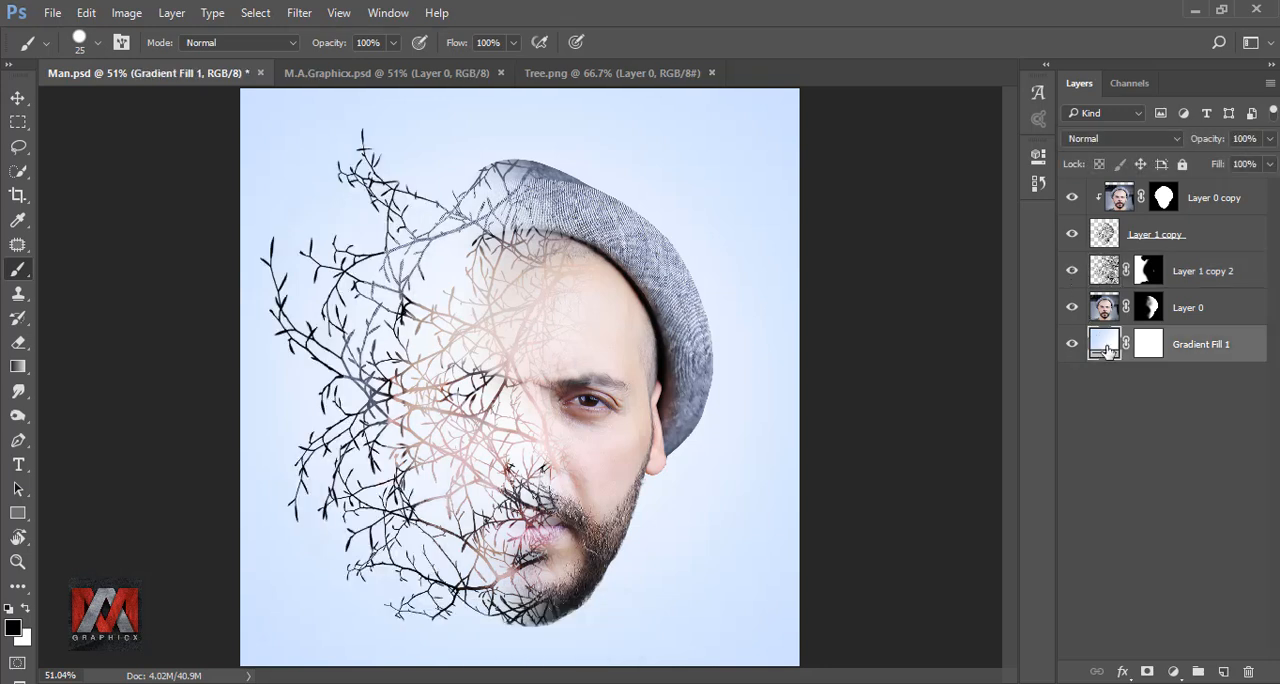
left_click(1222, 669)
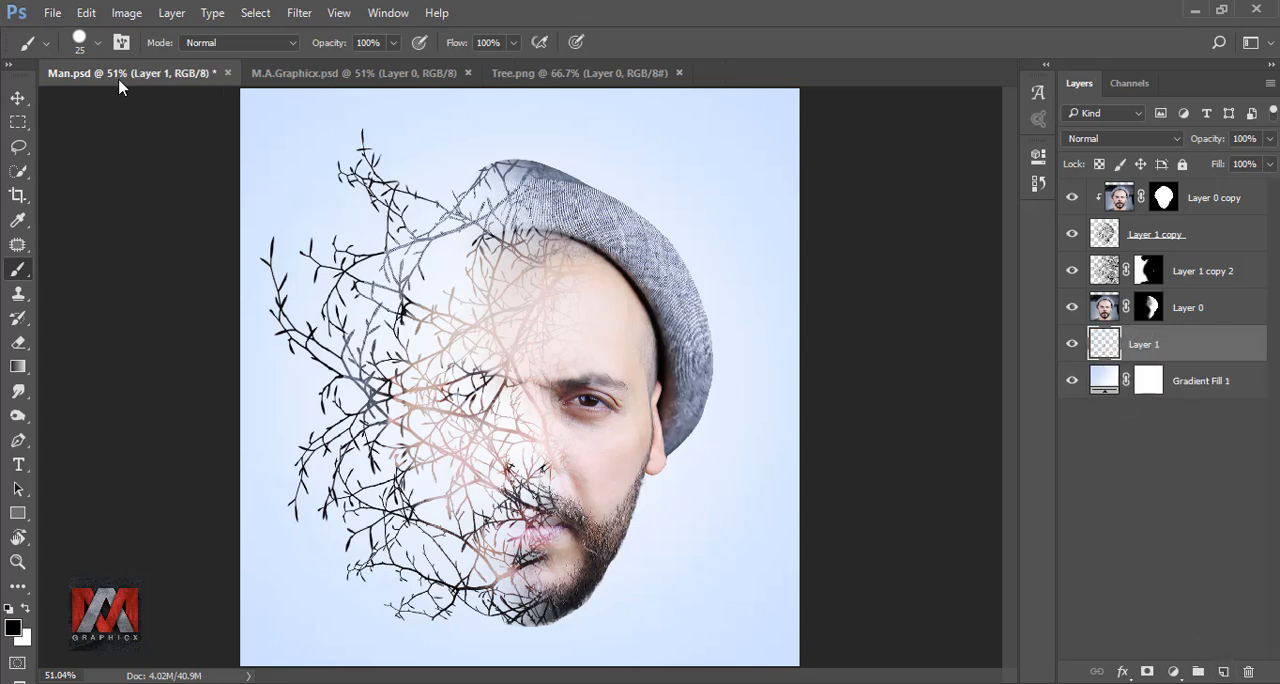
left_click(80, 44)
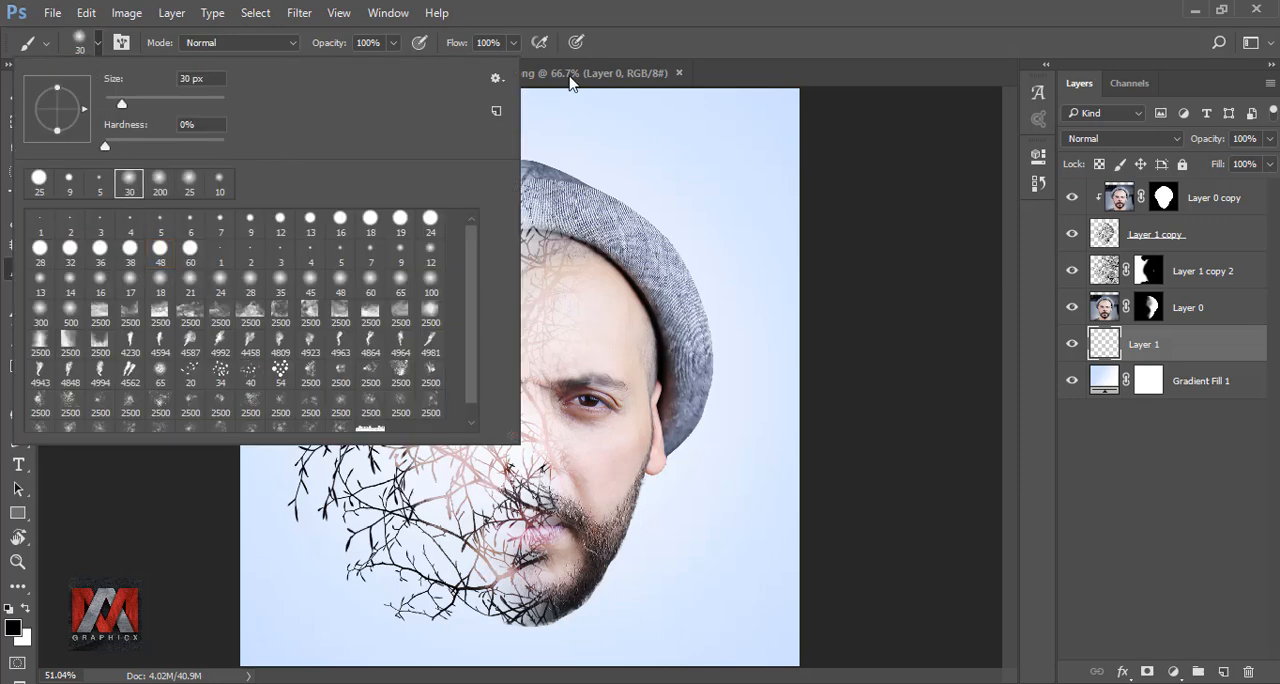
left_click(642, 42)
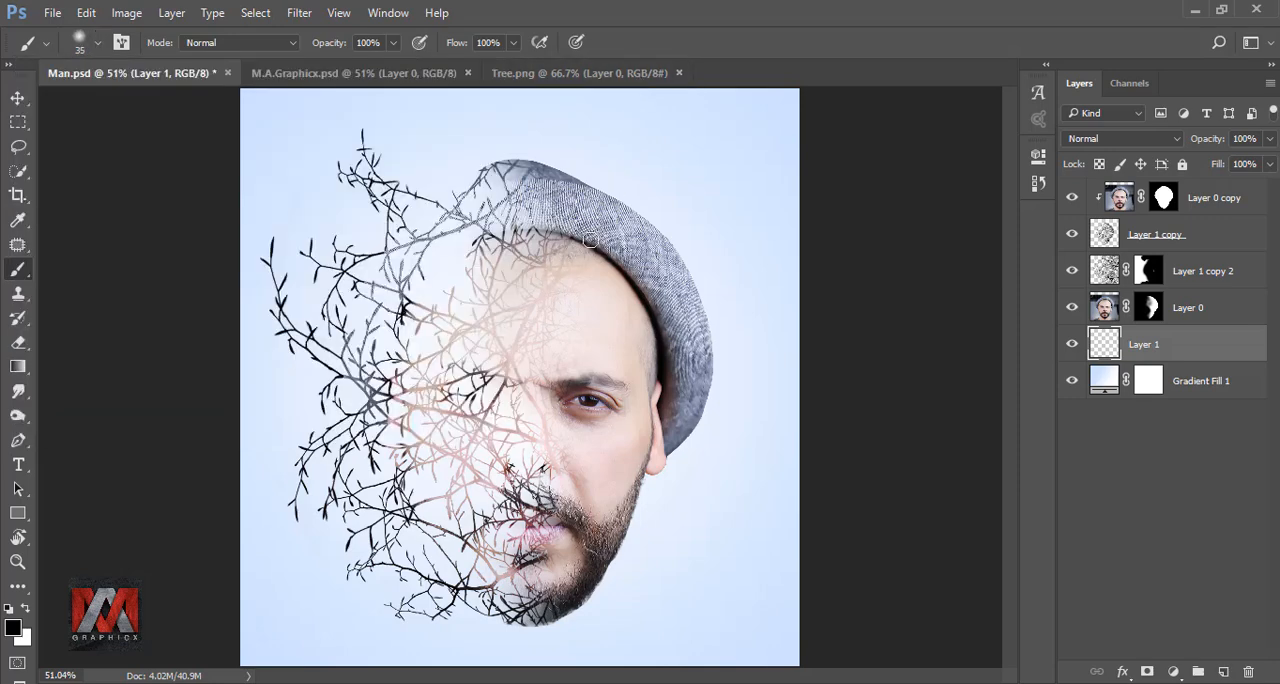
key("bracketright")
key("bracketright")
key("bracketright")
key("bracketright")
key("bracketright")
key("bracketright")
key("bracketright")
key("bracketright")
key("bracketright")
key("bracketright")
key("bracketright")
key("bracketright")
key("bracketright")
key("bracketright")
key("bracketright")
key("bracketright")
key("bracketright")
key("bracketright")
key("bracketleft")
key("bracketleft")
key("bracketleft")
key("bracketleft")
left_click(494, 318)
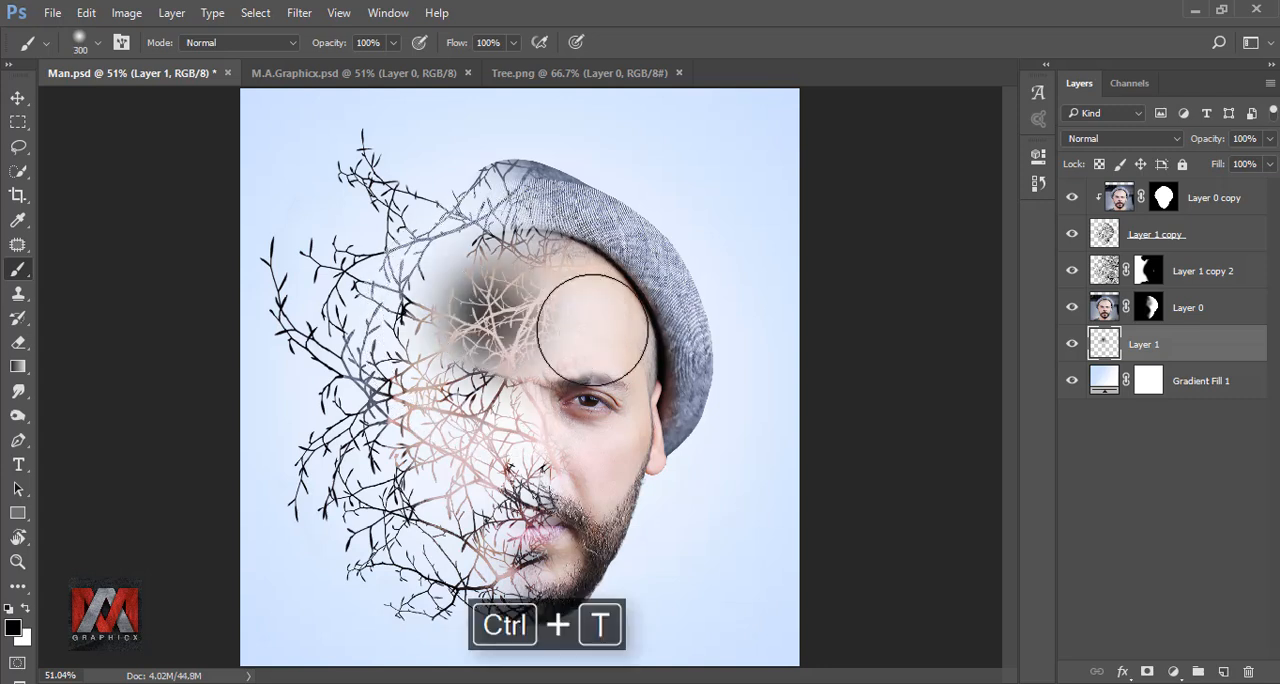
Transform the black dab into a flat shadow, about 262% wide and 19% high, and place it centred just below the chin
key("ctrl+t")
left_click_drag(495, 201, 495, 378)
mouse_move(551, 412)
left_mouse_down()
mouse_move(562, 651)
mouse_move(574, 655)
left_mouse_up()
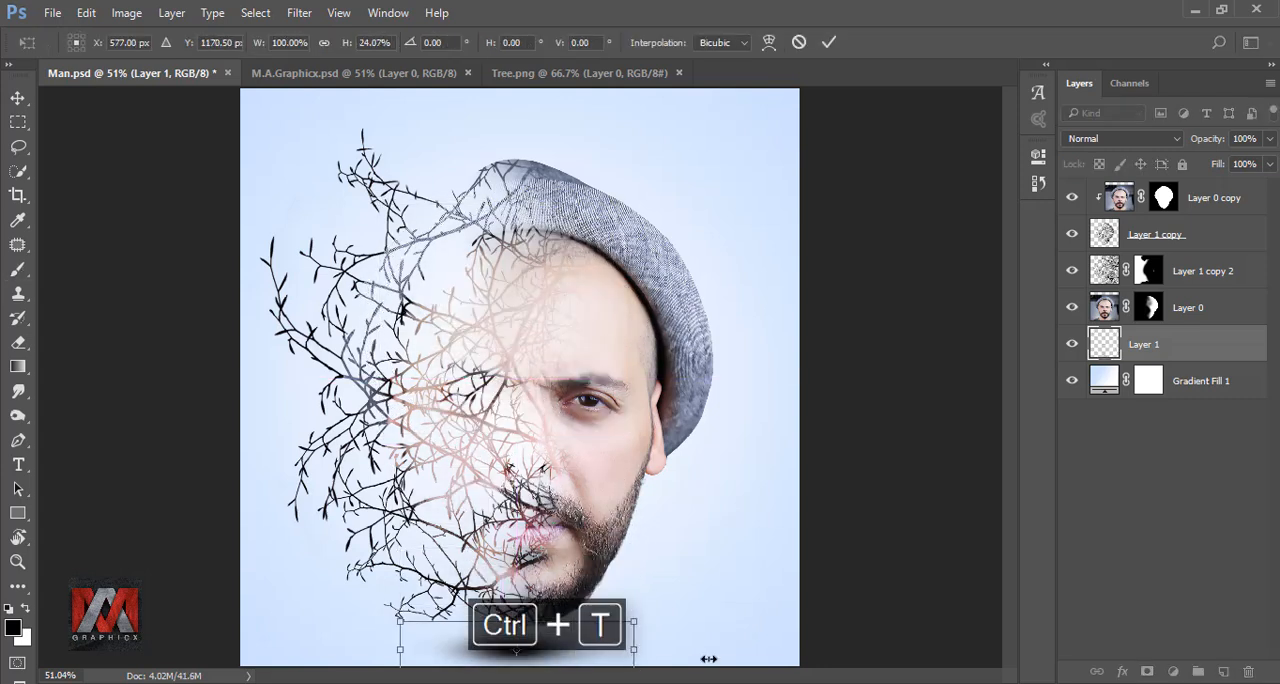
mouse_move(708, 659)
left_mouse_down()
mouse_move(835, 612)
mouse_move(757, 650)
mouse_move(836, 657)
left_mouse_up()
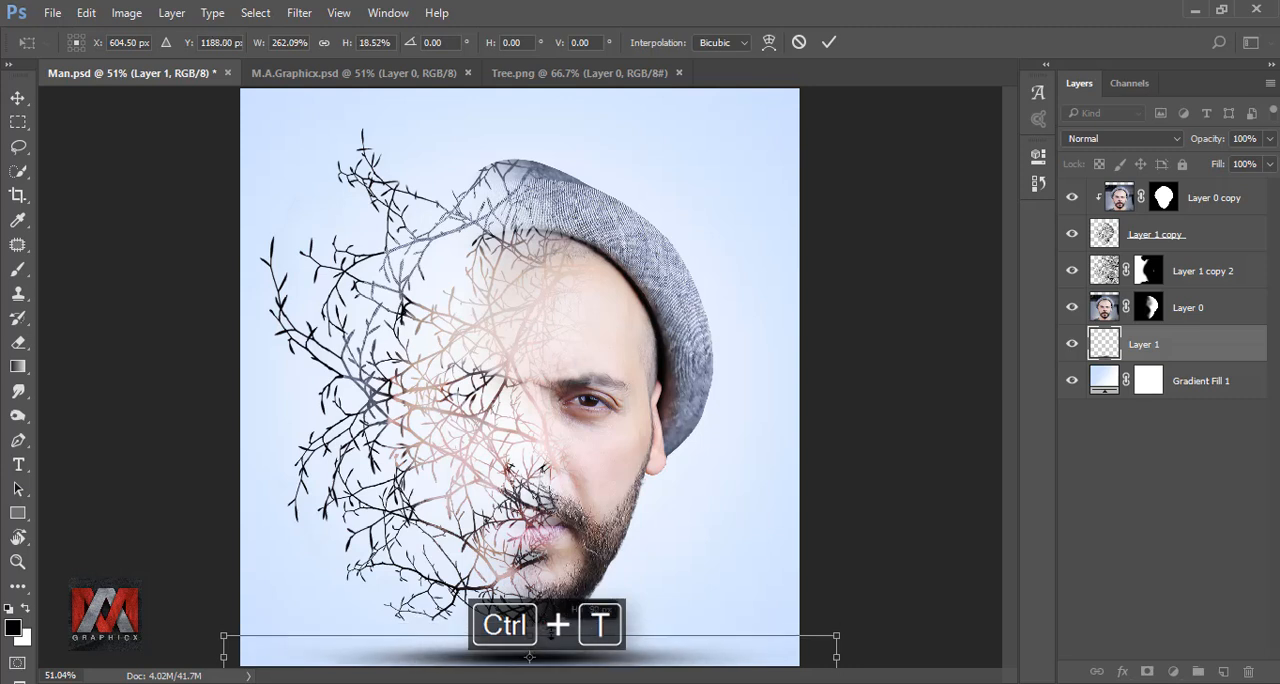
left_click_drag(551, 632, 551, 630)
left_click_drag(582, 652, 586, 646)
key("Left")
key("Left")
key("Left")
key("Left")
key("Left")
key("Left")
key("Left")
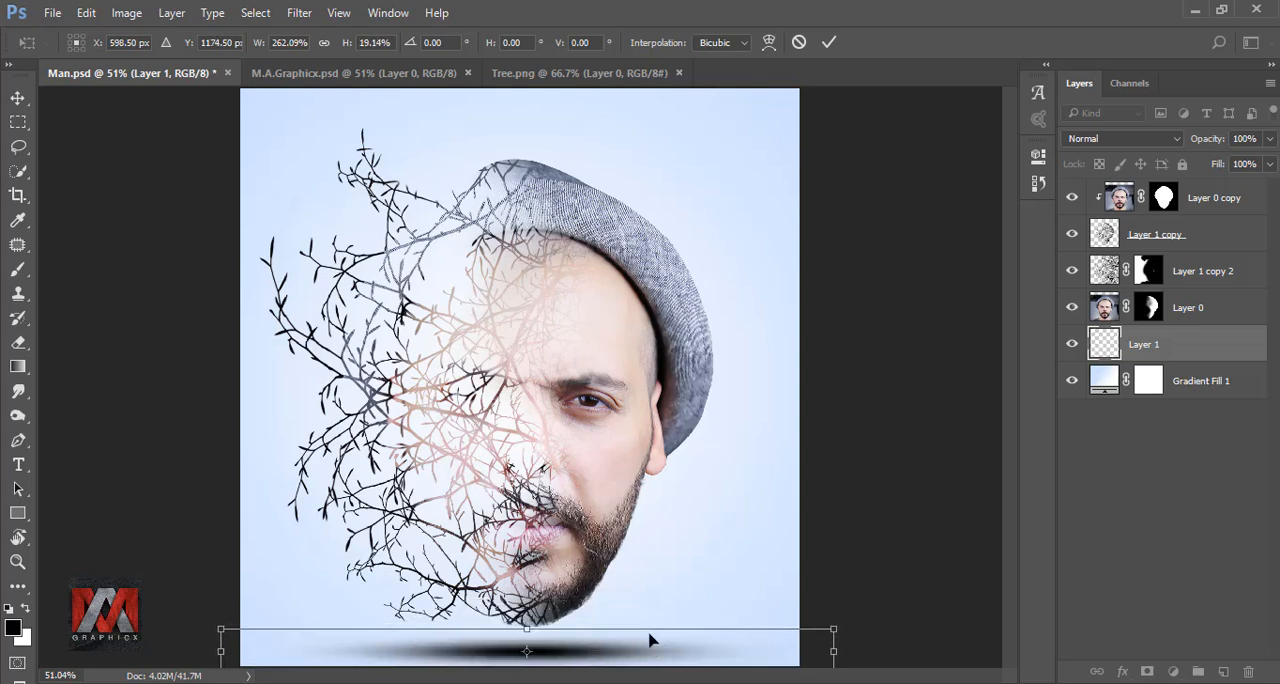
left_click(829, 42)
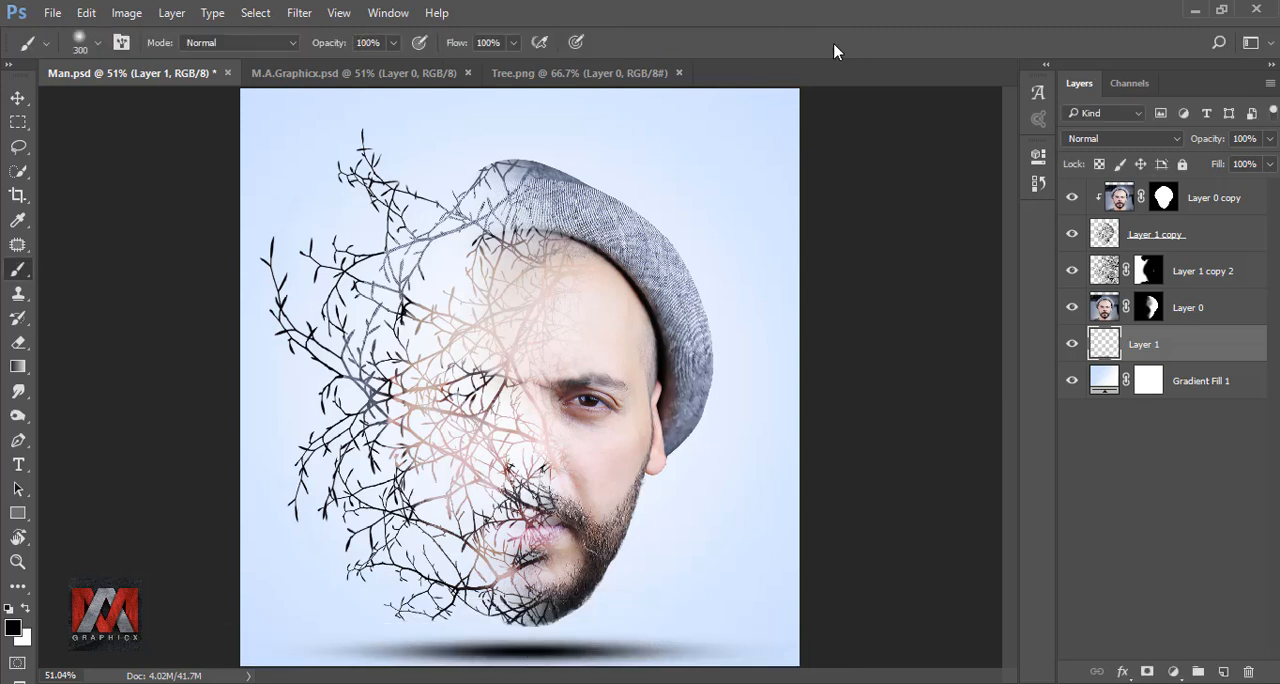
Reduce the shadow layer's opacity to 50% and compare the image with the shadow hidden and shown
left_click(1268, 140)
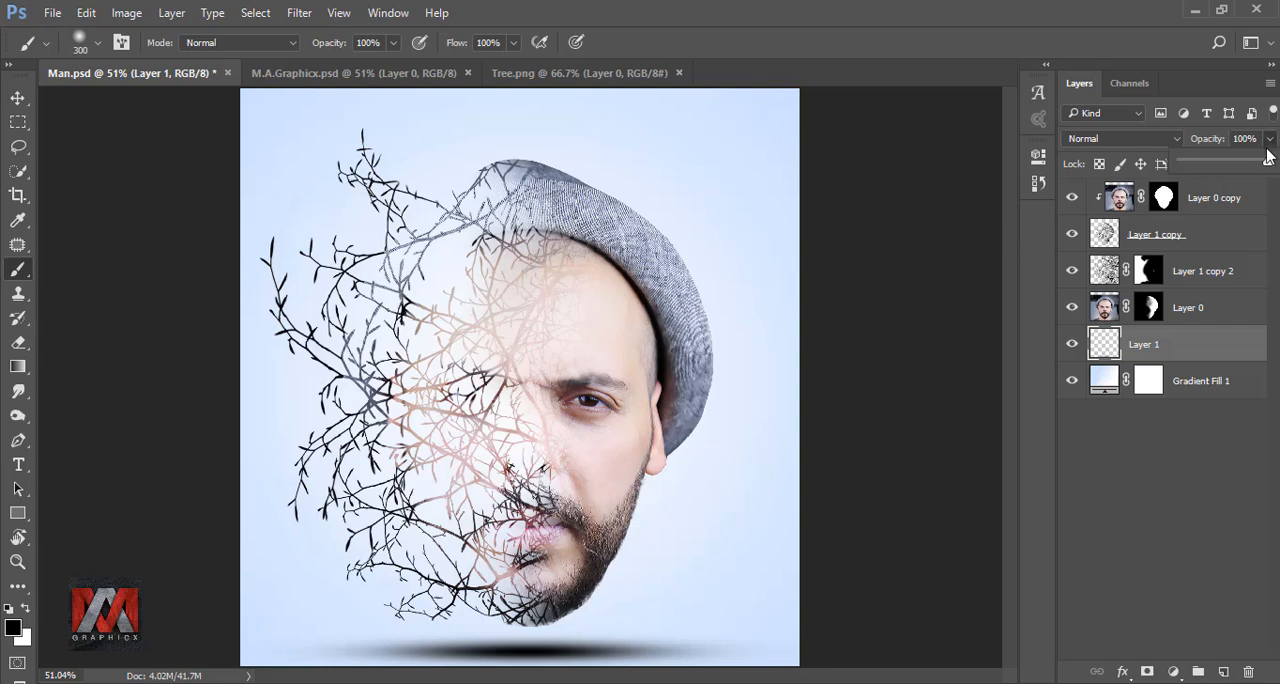
left_click_drag(1228, 167, 1227, 167)
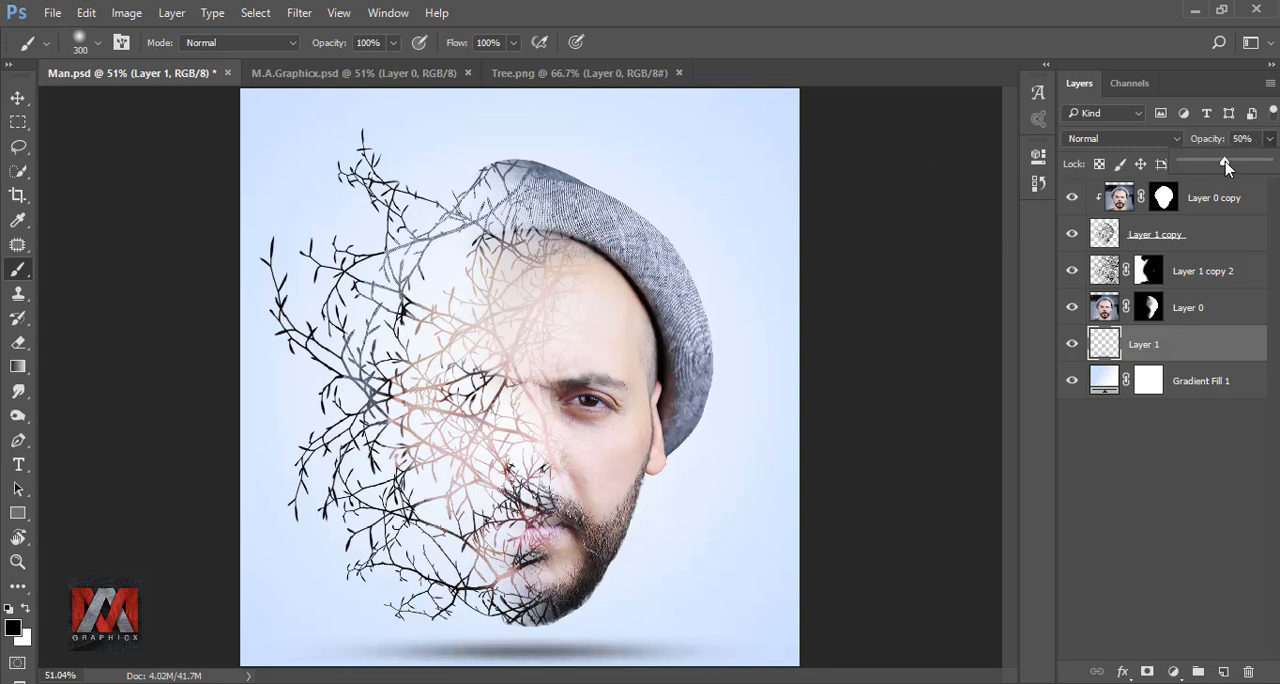
left_click(1190, 344)
left_click(1072, 344)
left_click(1072, 344)
Group all layers above Gradient Fill 1, from the shadow layer up to Layer 0 copy, and check the group by toggling its visibility
left_click(1202, 202, "shift")
key("ctrl+g")
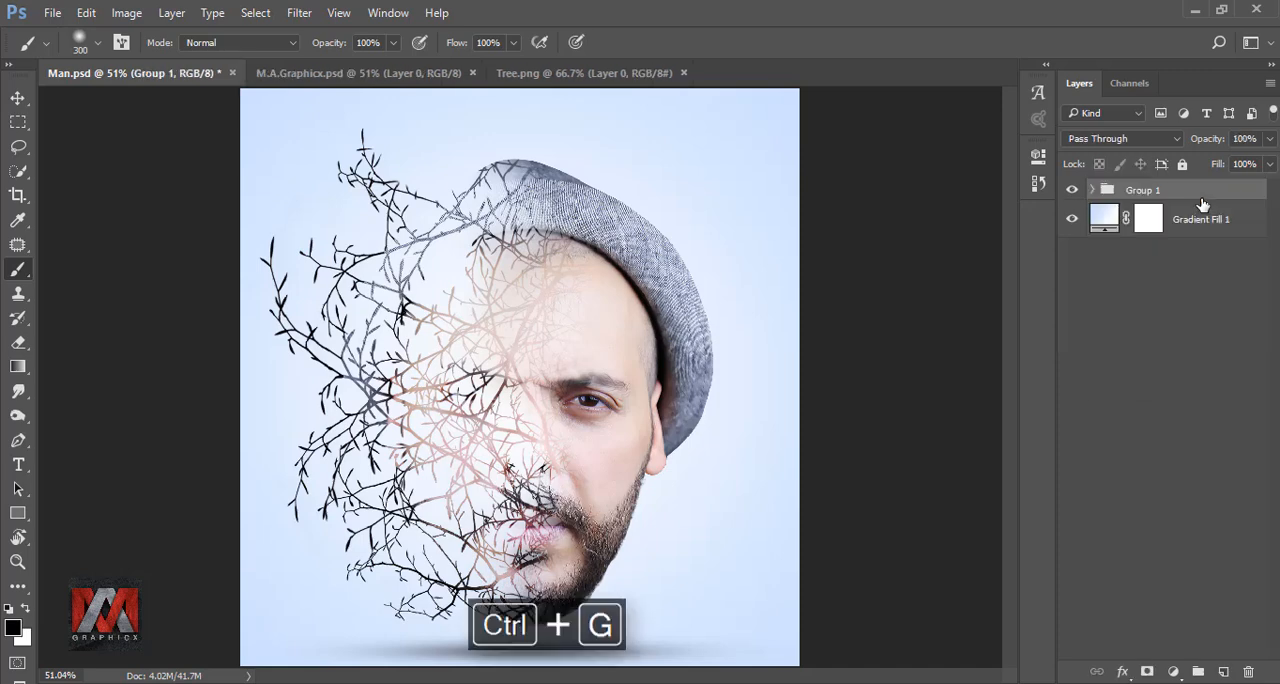
left_click(1072, 190)
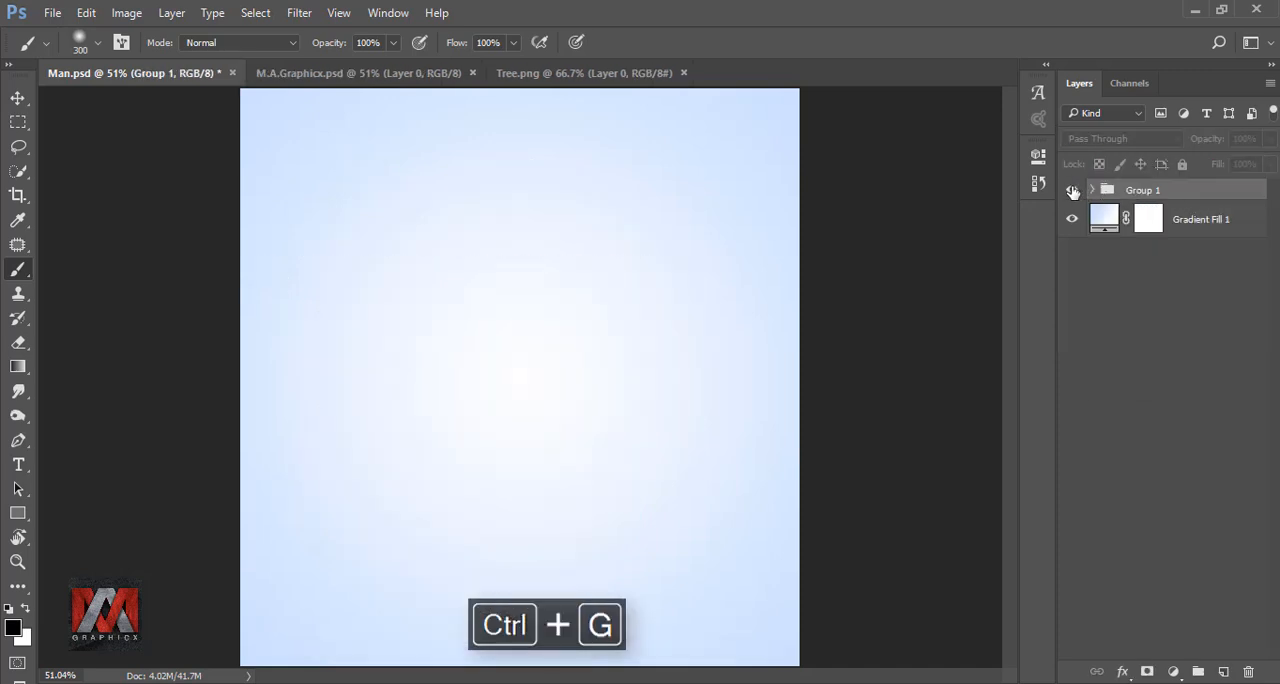
left_click(1072, 190)
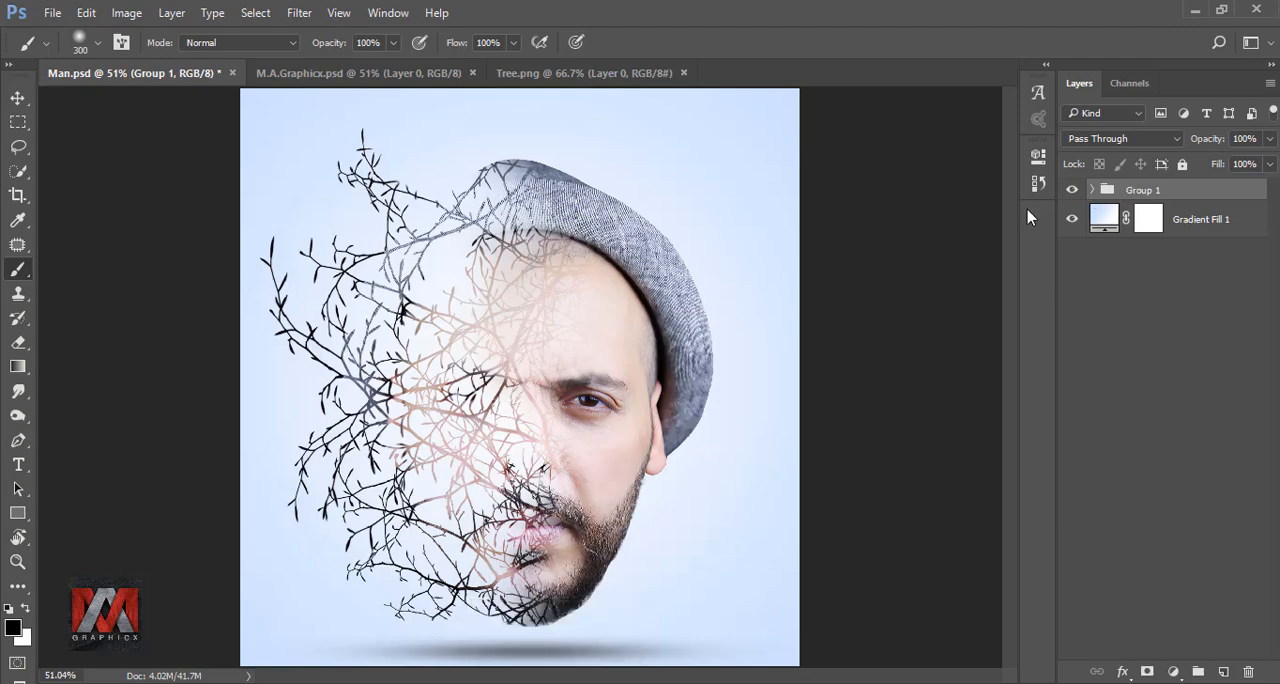
Move the grouped head and shadow slightly upward on the background with the Move tool, and toggle the group's visibility to check it
left_click(18, 98)
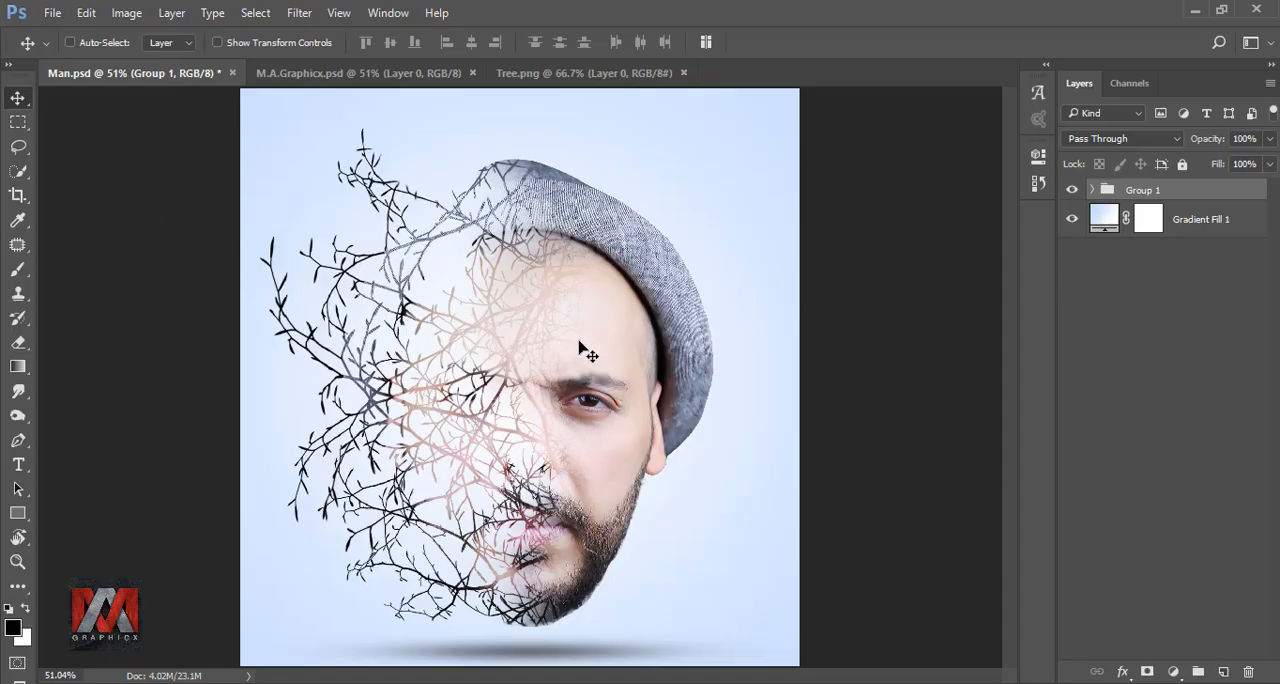
left_click_drag(578, 340, 578, 326)
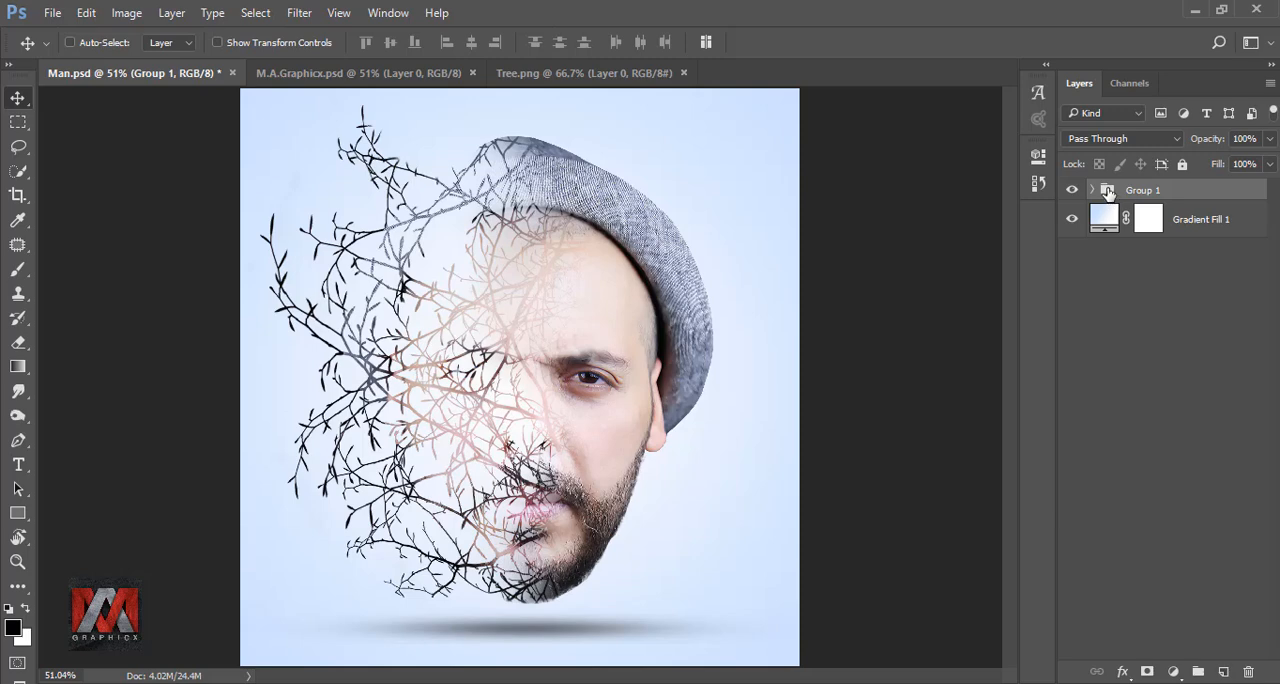
left_click(1072, 190)
left_click(1072, 190)
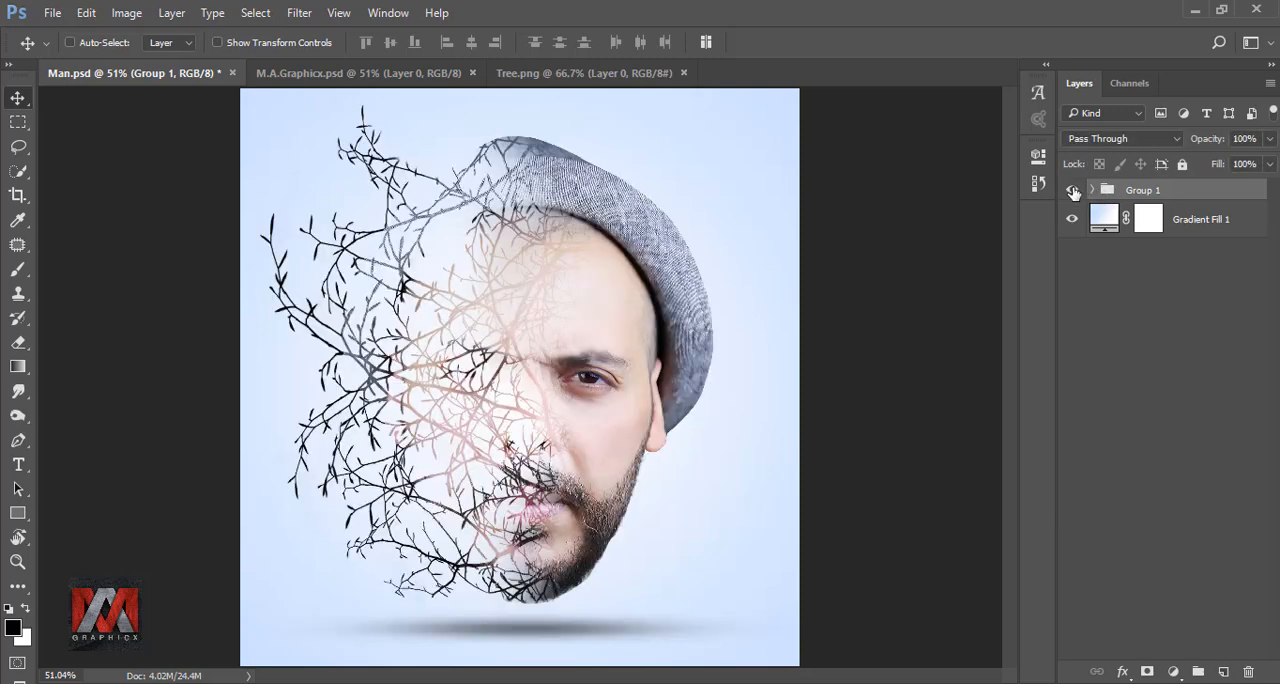